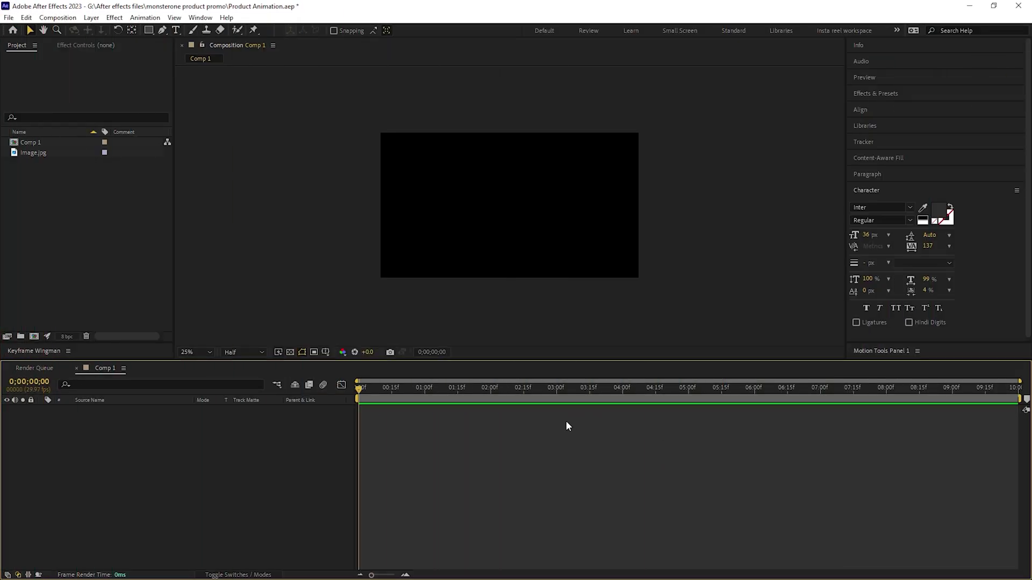
Check the Image.jpg footage details and close the render queue
click(535, 210)
click(43, 155)
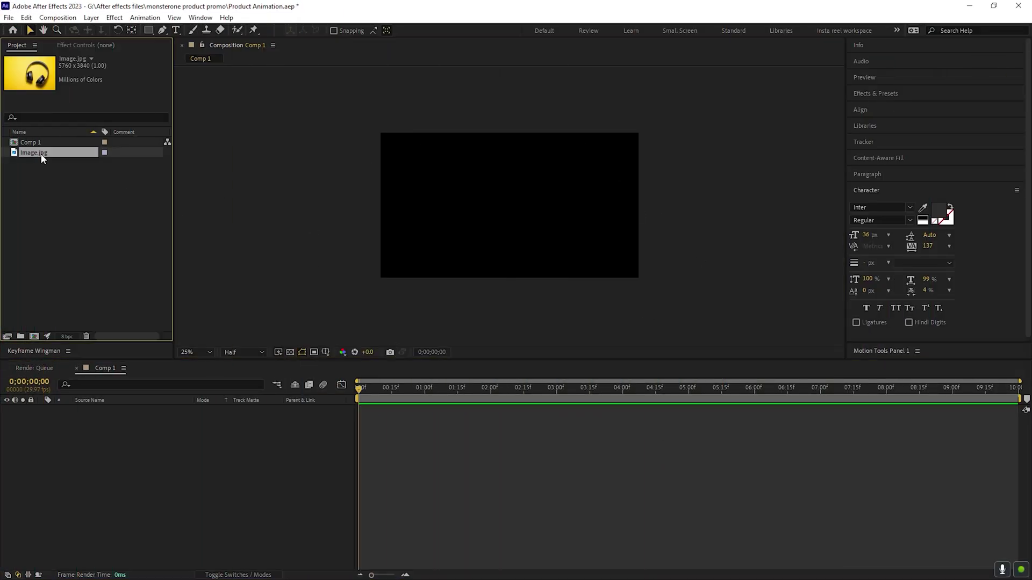
click(356, 229)
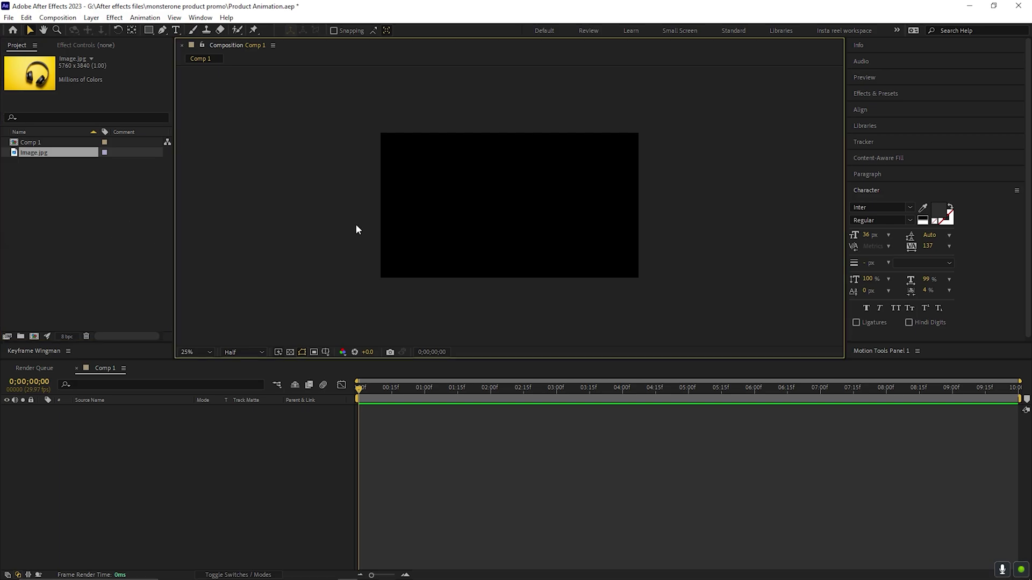
click(30, 368)
click(9, 368)
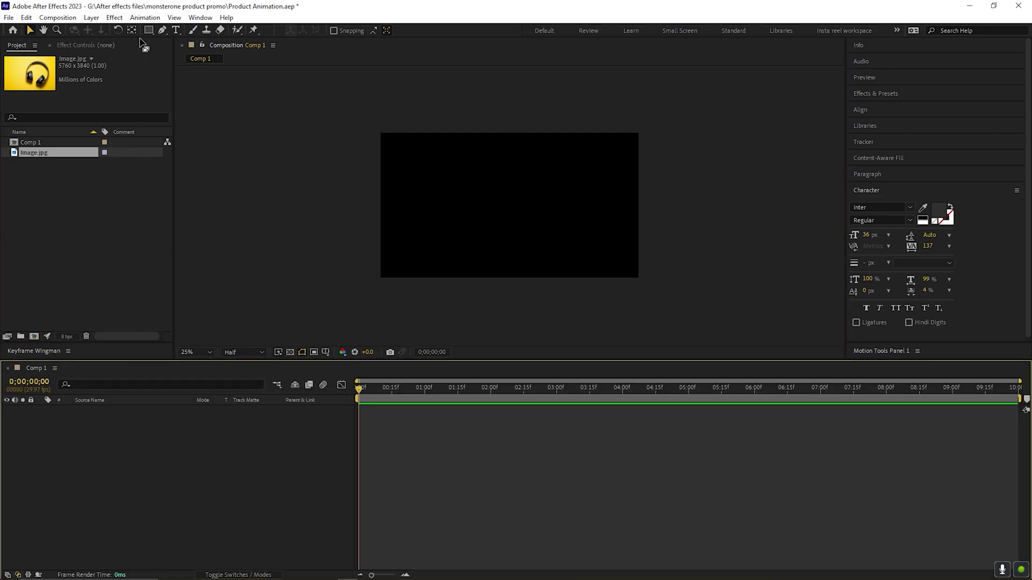
Draw a curved Pen-tool path sweeping across the lower right of the composition
click(161, 30)
click(555, 310)
drag(616, 225, 676, 191)
click(666, 124)
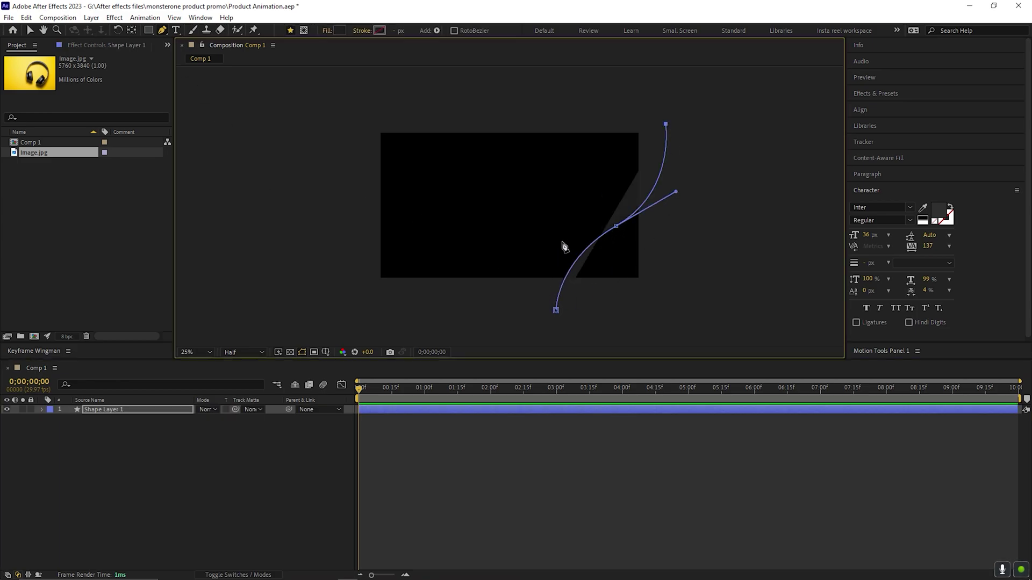
Give the shape a 317 px light purple (C189FF) stroke and no fill
click(124, 412)
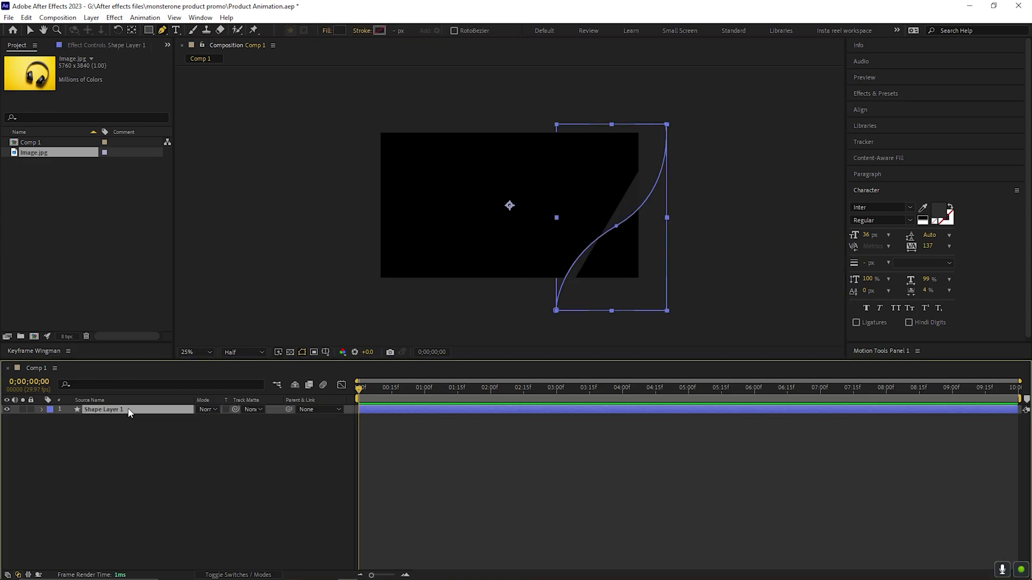
click(379, 30)
text(C795FF)
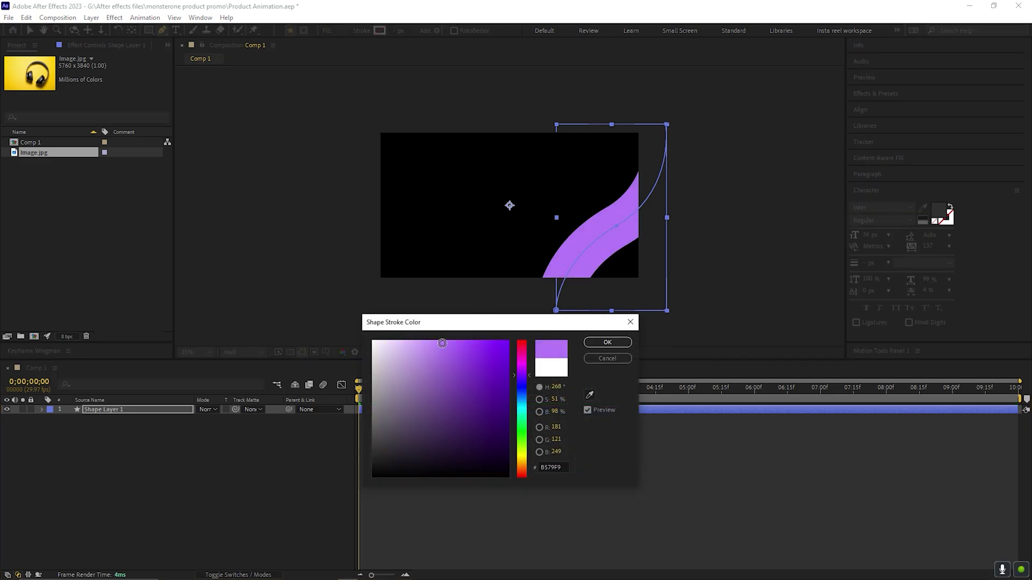
click(607, 344)
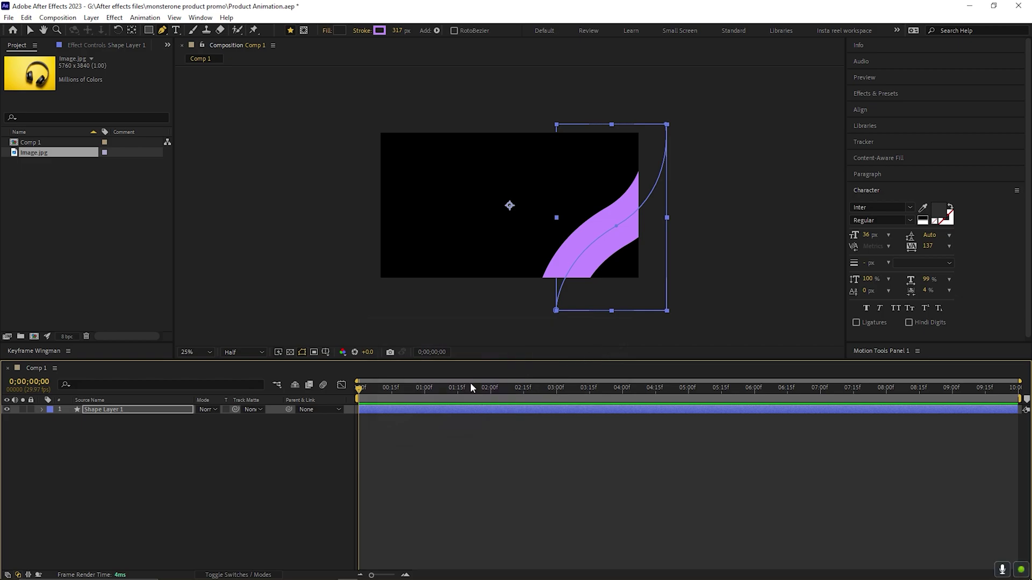
click(328, 30)
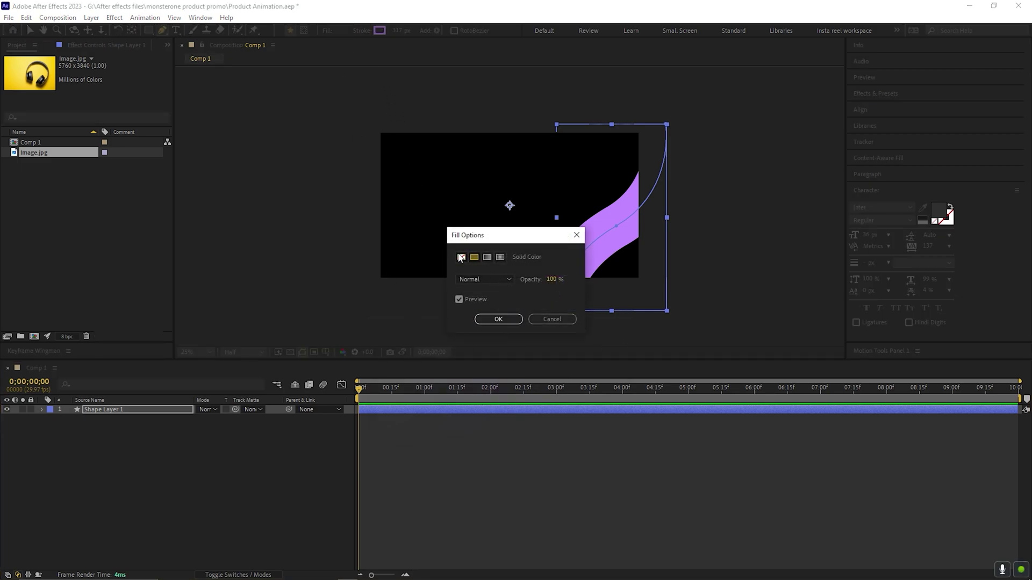
click(499, 320)
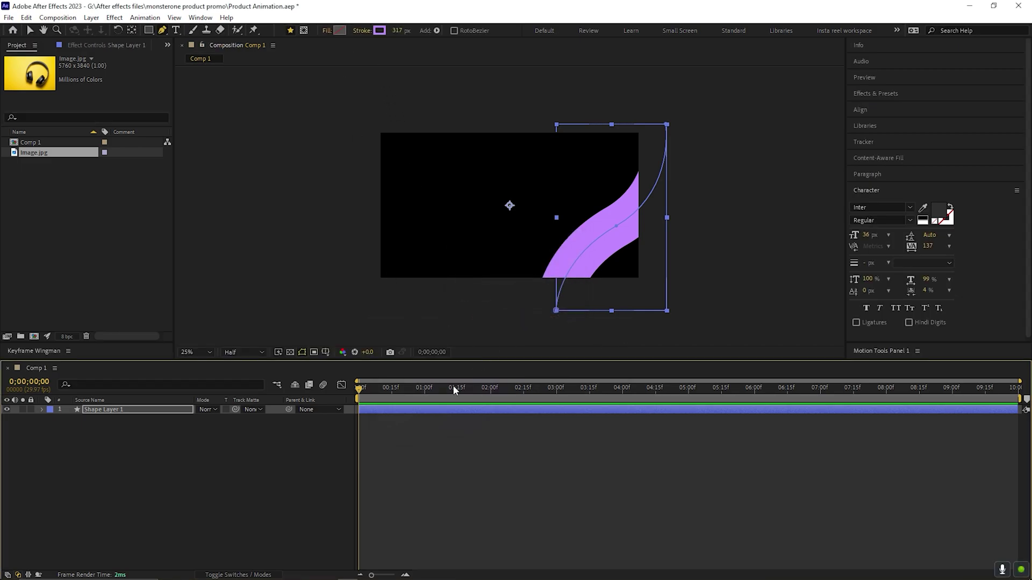
click(192, 463)
click(115, 411)
Apply Fast Box Blur to the shape layer with a blur radius of 150
key(F2)
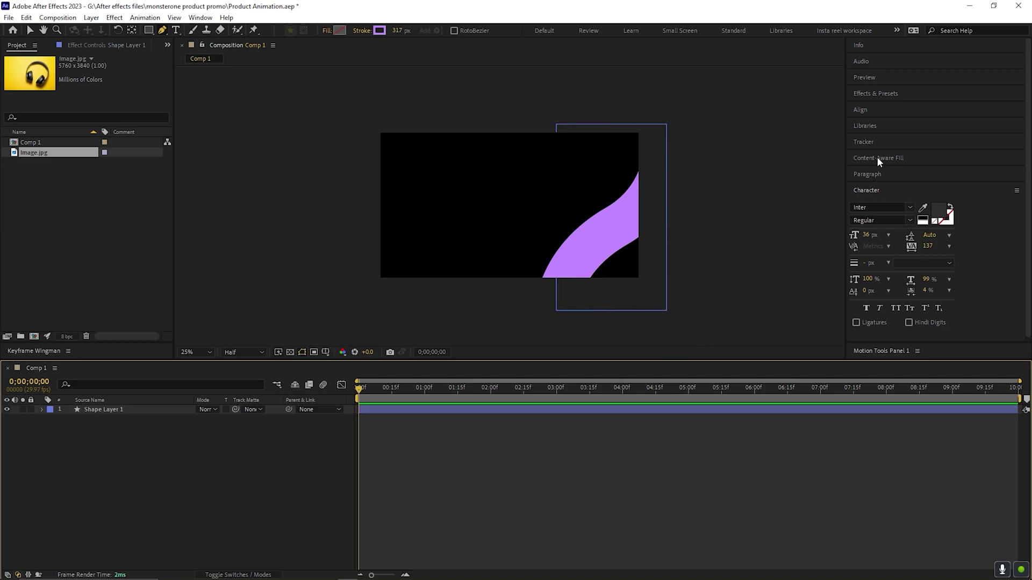
click(876, 94)
click(871, 108)
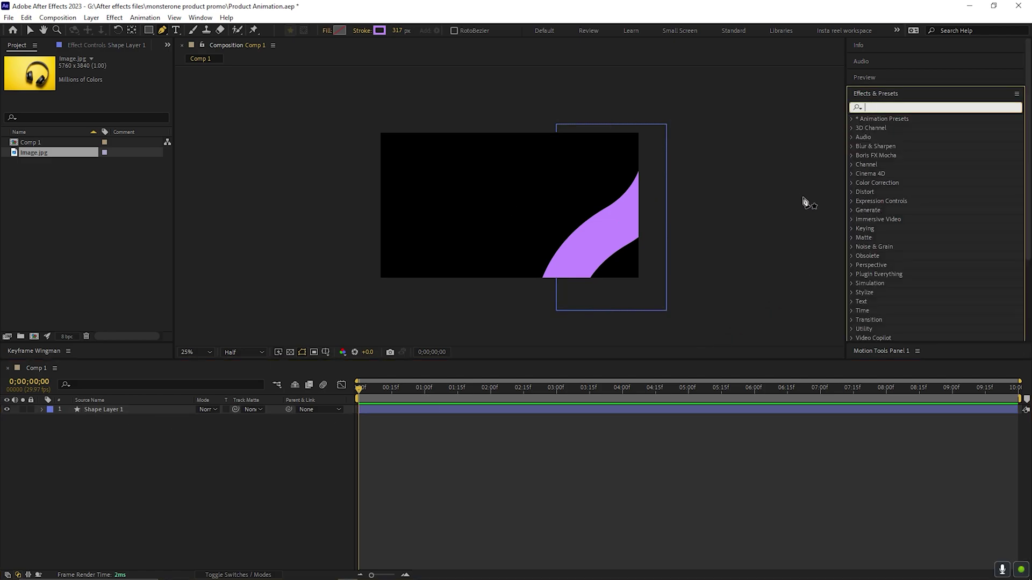
text(fas)
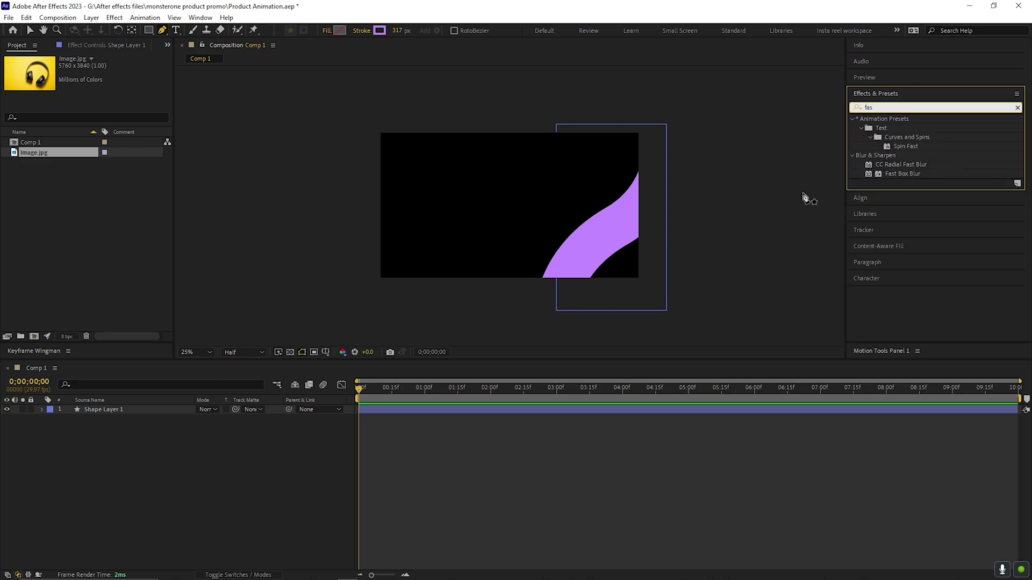
drag(905, 174, 607, 225)
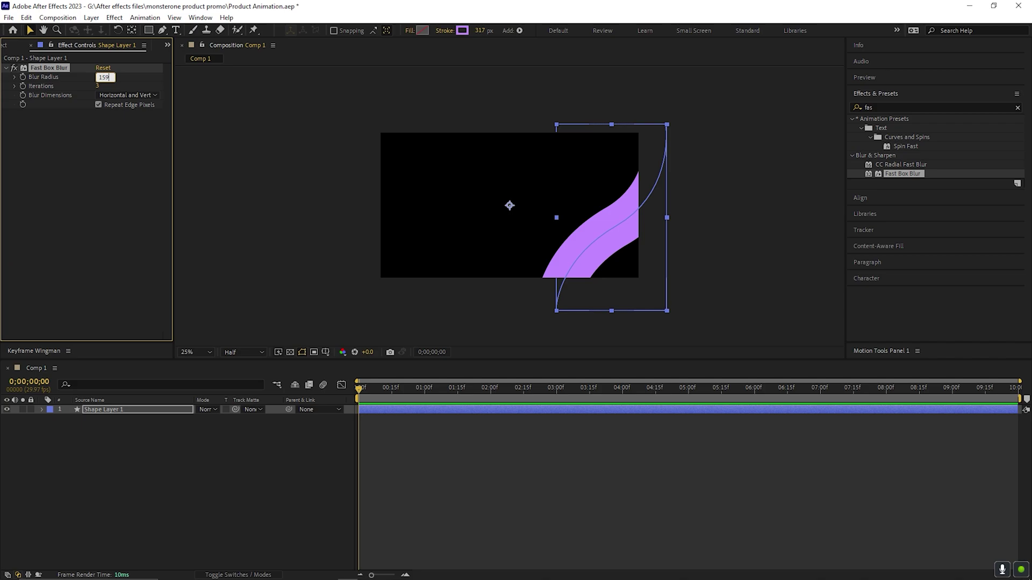
text(150)
key(Return)
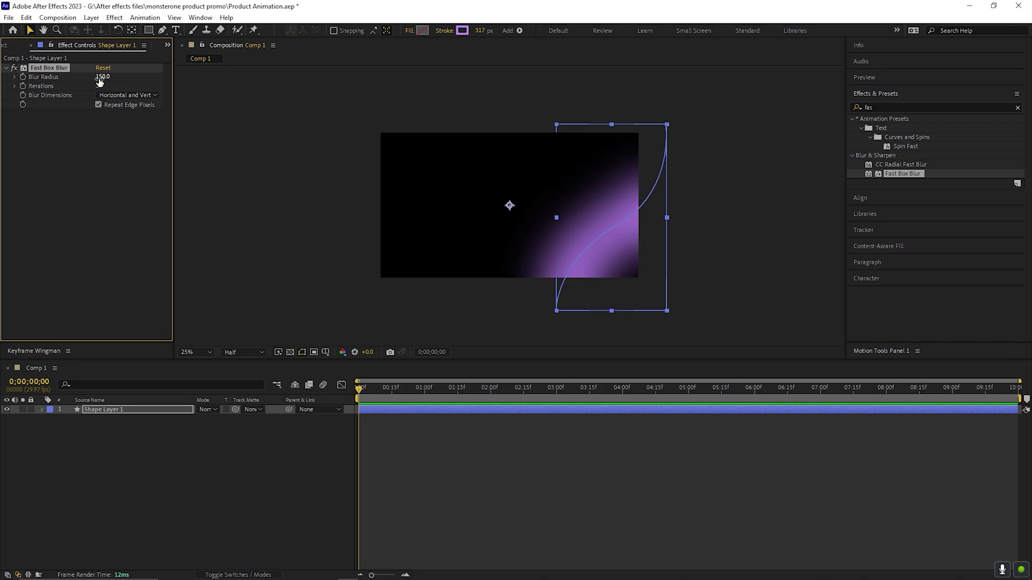
Add Trim Paths and keyframe End from 0% at 0s to 84% at 2s
click(42, 410)
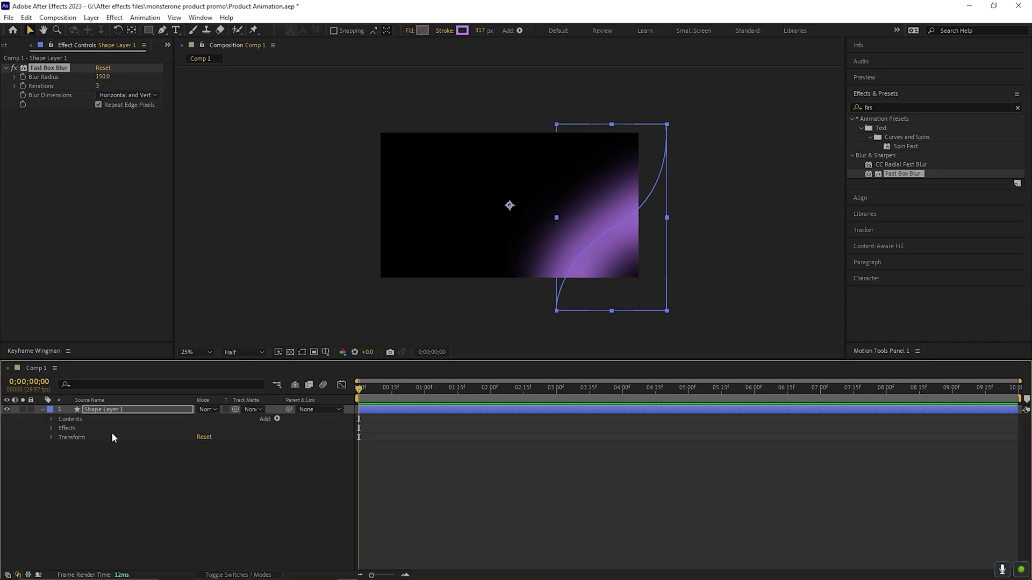
click(277, 419)
click(317, 361)
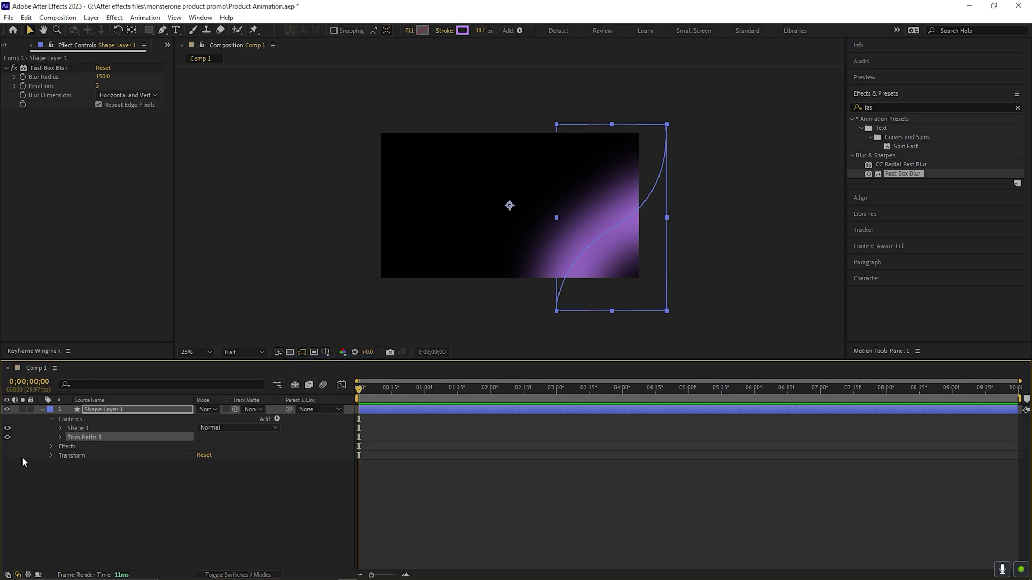
click(60, 438)
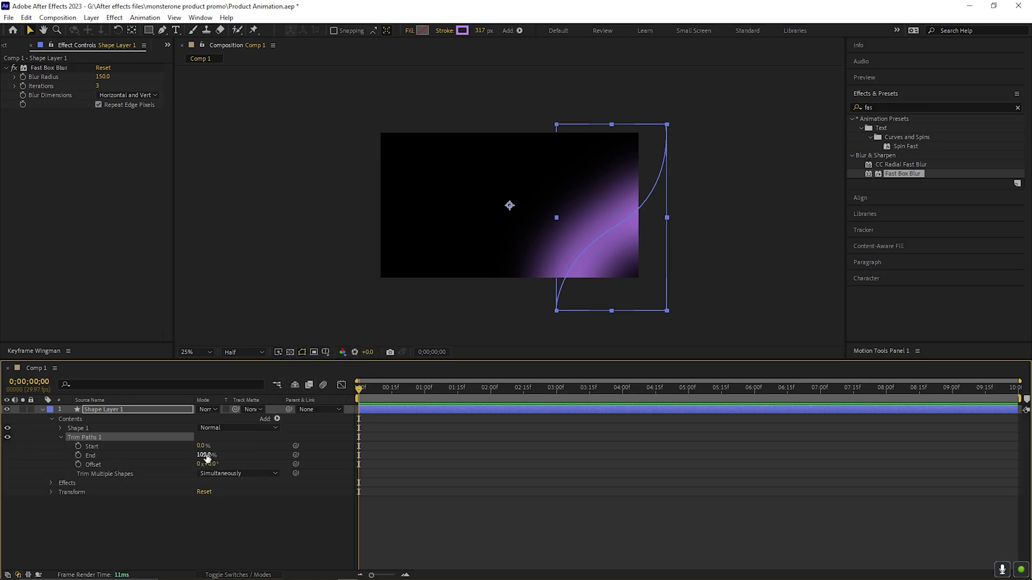
drag(207, 456, 134, 457)
click(78, 456)
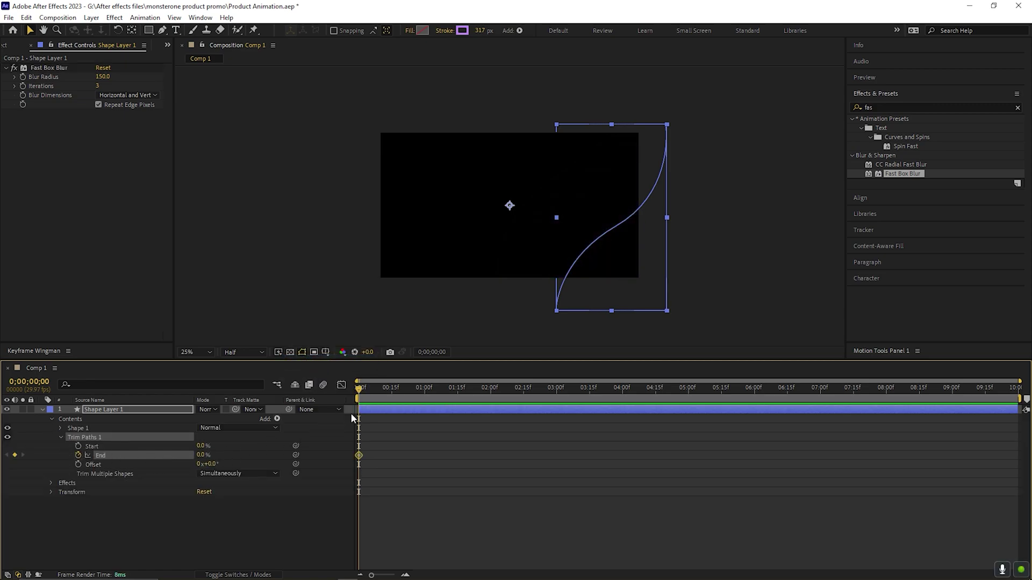
drag(484, 388, 490, 388)
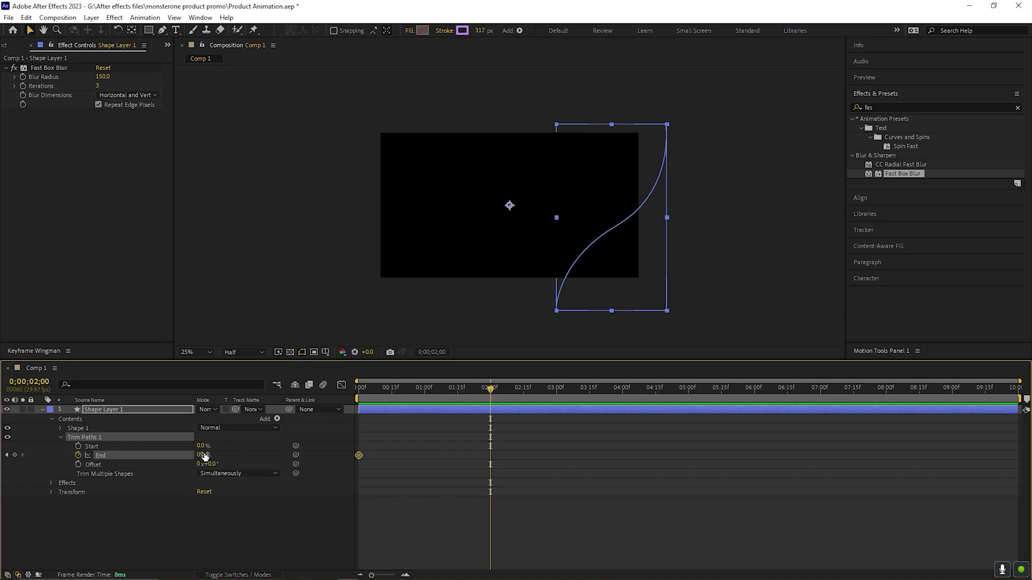
drag(204, 456, 255, 456)
key(space)
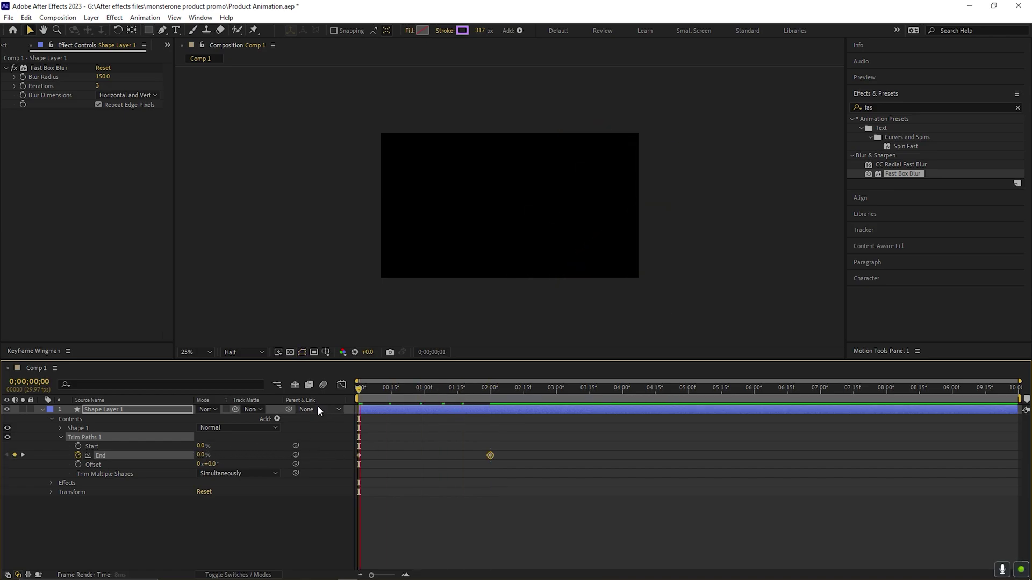
Apply Wave Warp to the shape layer and place it above Fast Box Blur
key(u)
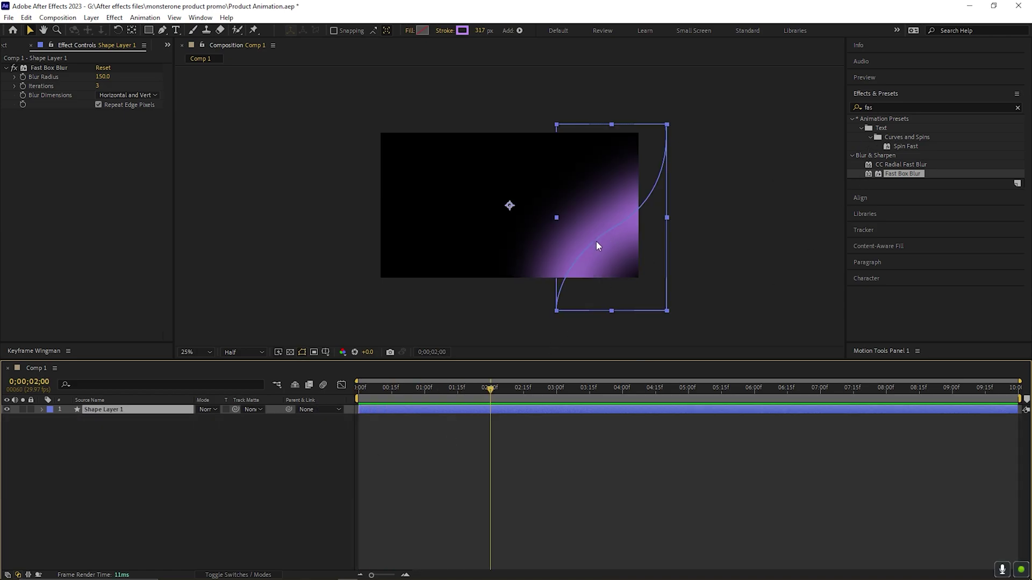
click(877, 108)
text(wave)
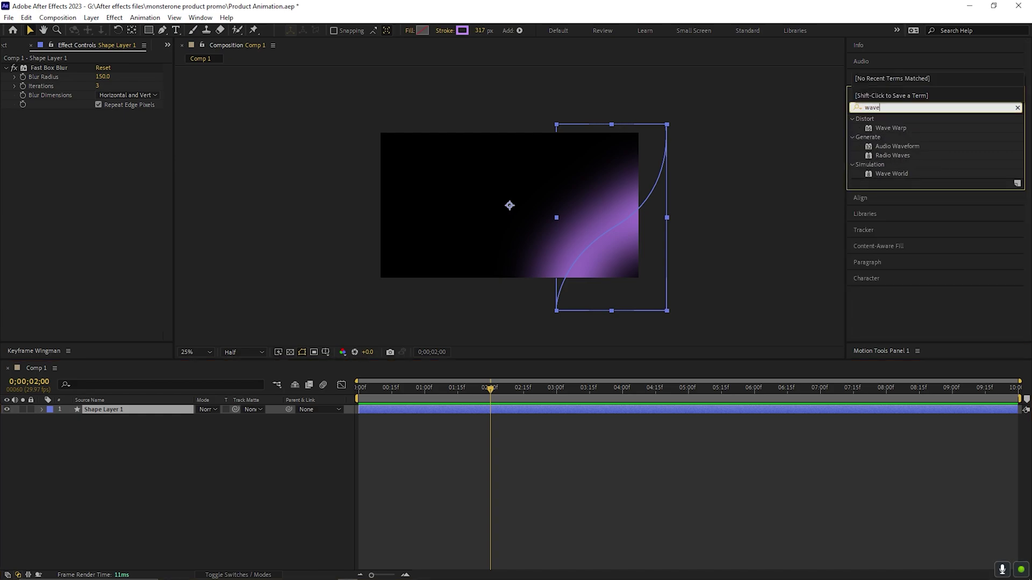
double_click(889, 127)
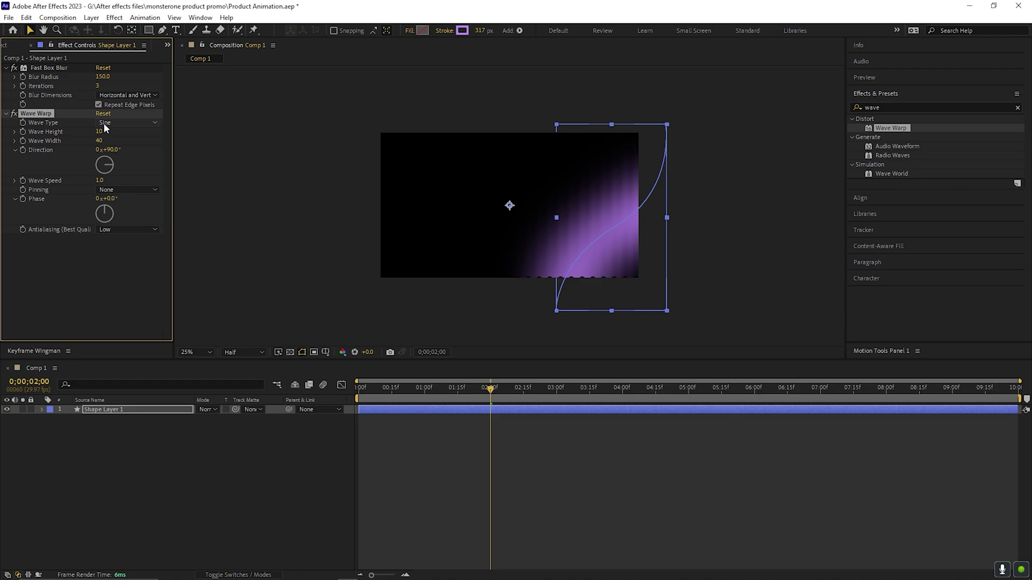
drag(44, 117, 53, 69)
Set Wave Warp's Wave Height to 160 and Wave Width to 150
key(space)
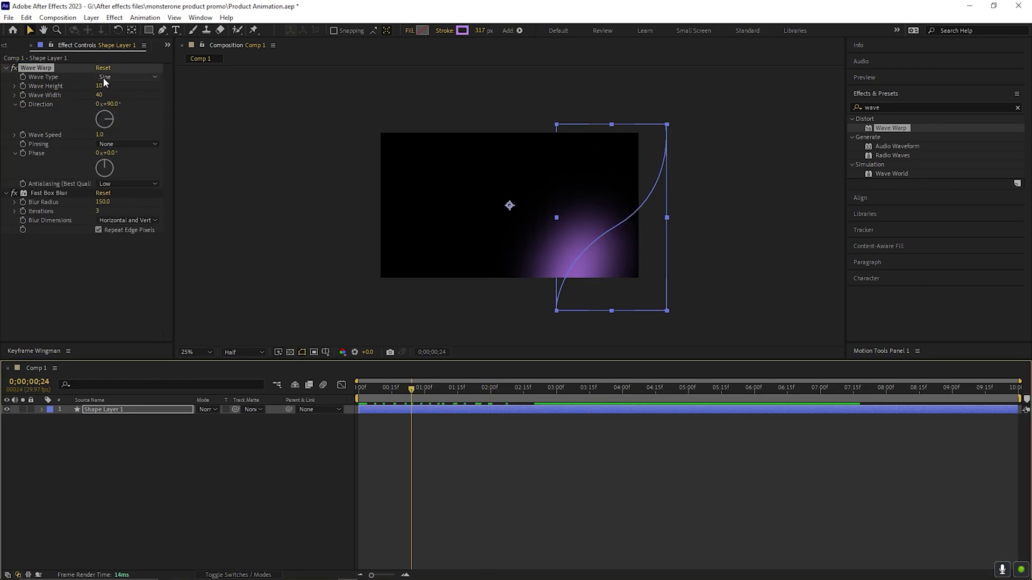
click(99, 85)
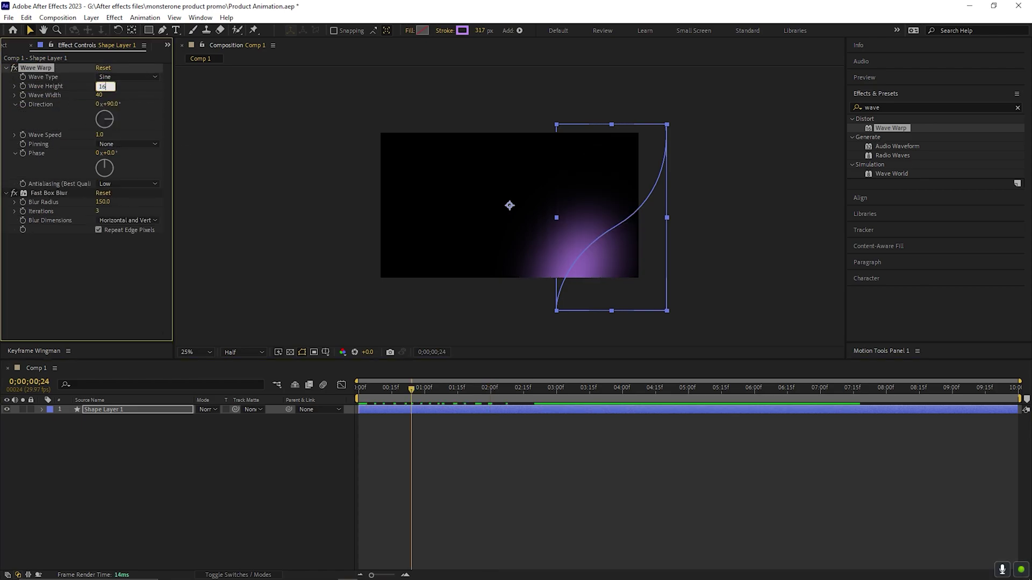
key(Return)
click(99, 94)
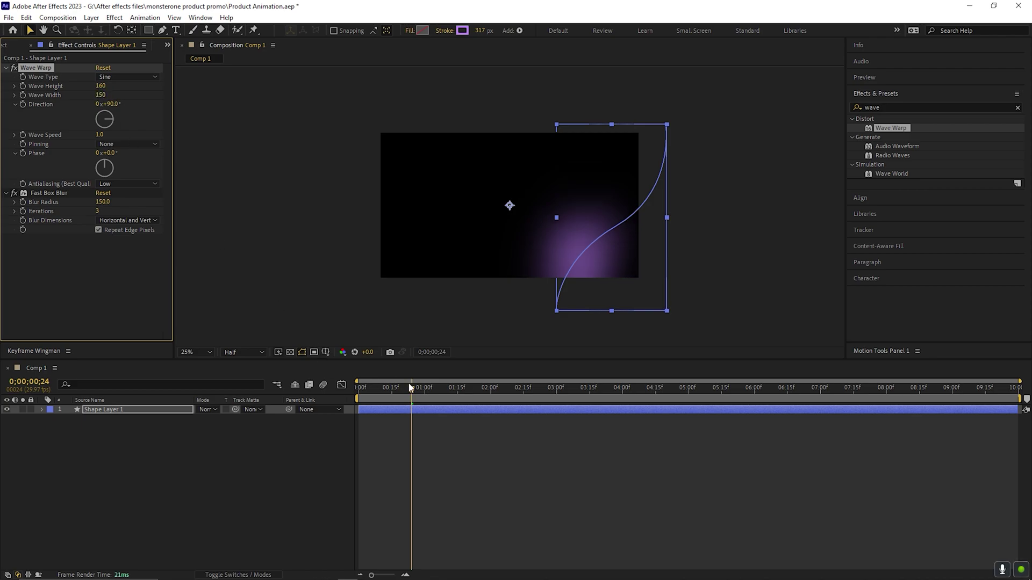
drag(411, 387, 348, 427)
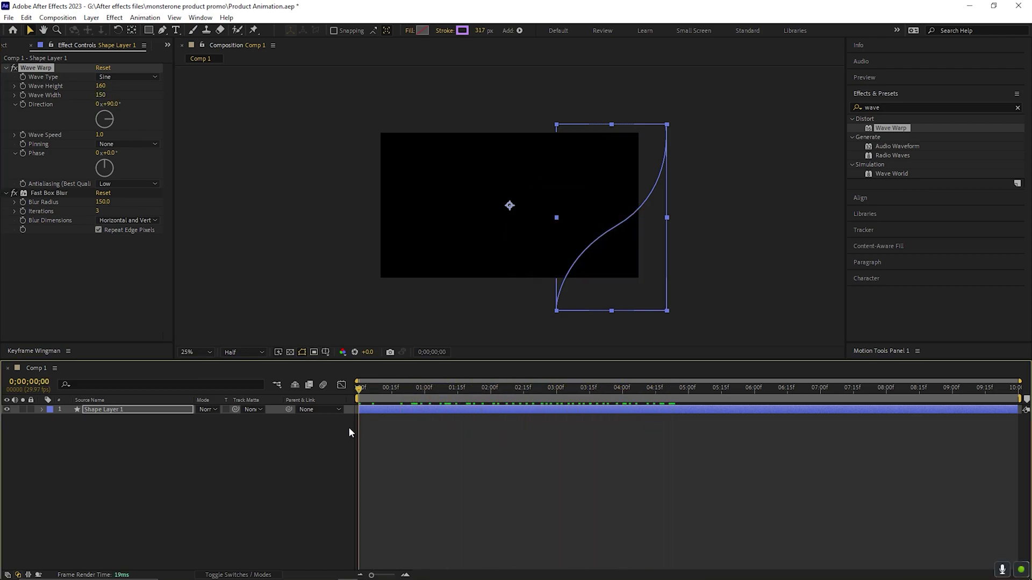
Duplicate the glow shape layer and reshape the copy's path
click(113, 431)
click(96, 411)
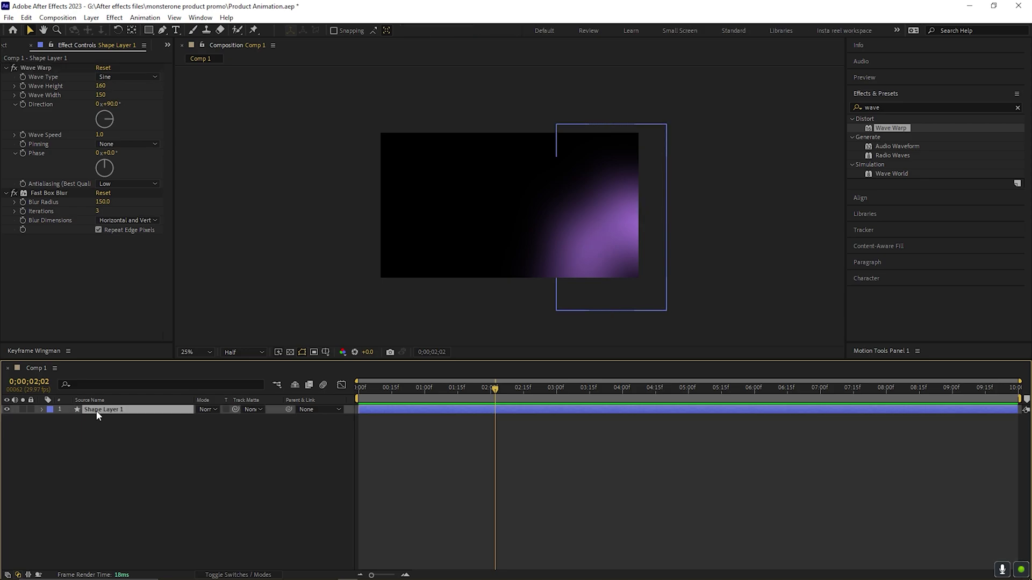
key(ctrl+d)
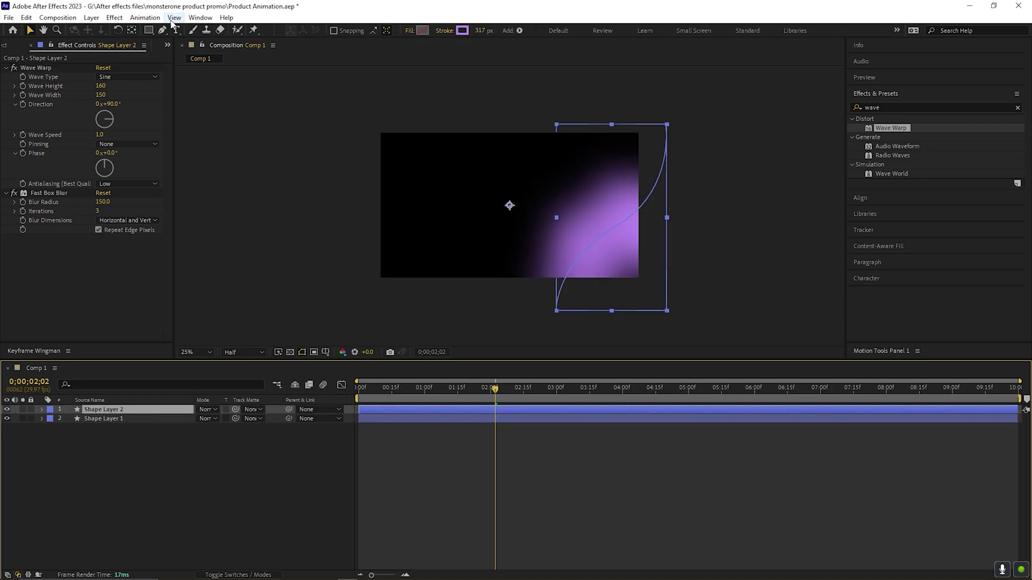
click(161, 30)
click(579, 202)
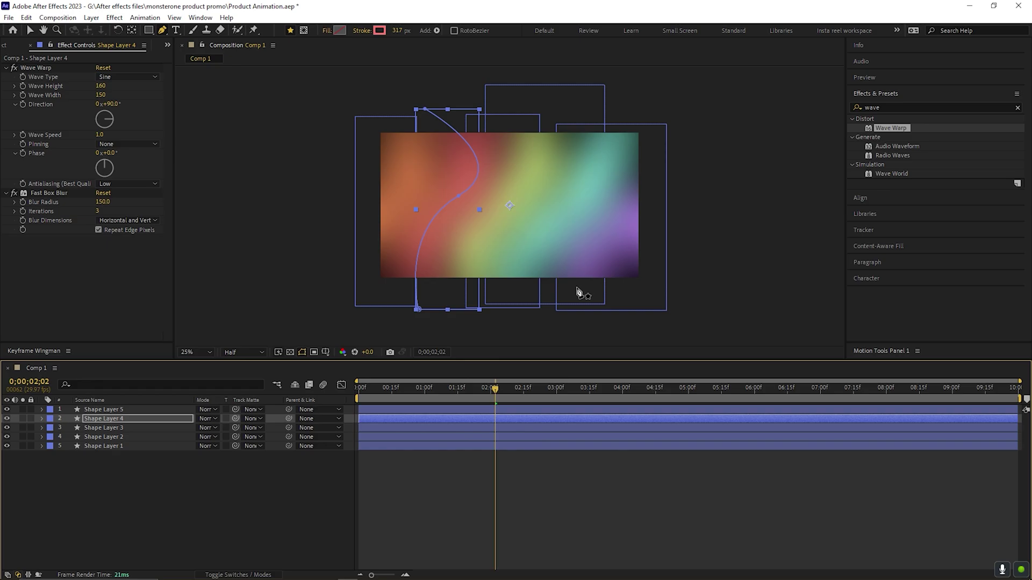
click(201, 482)
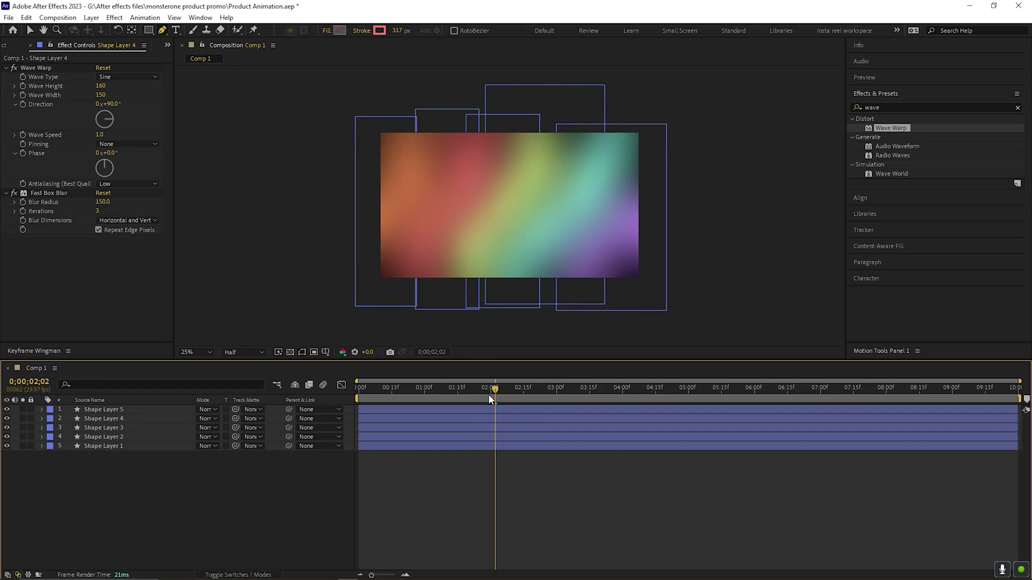
Pre-compose all five shape layers into one layer named background
key(Home)
key(space)
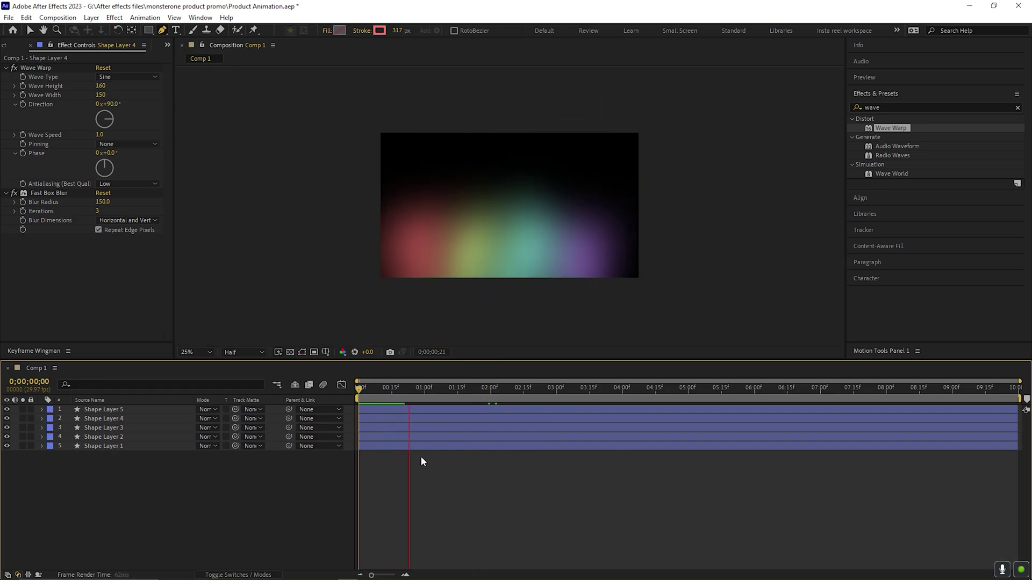
drag(58, 475, 117, 412)
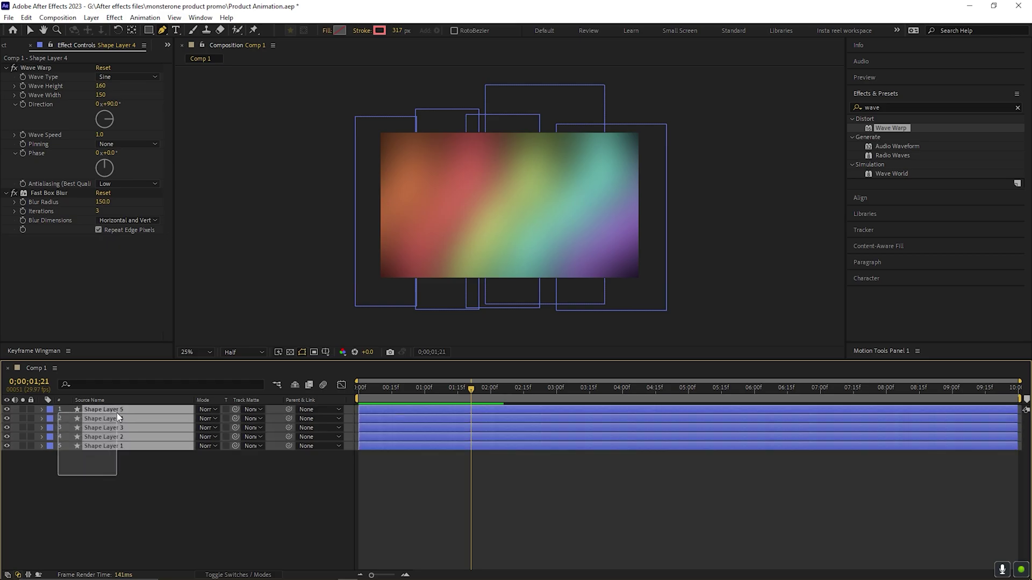
right_click(118, 413)
click(154, 345)
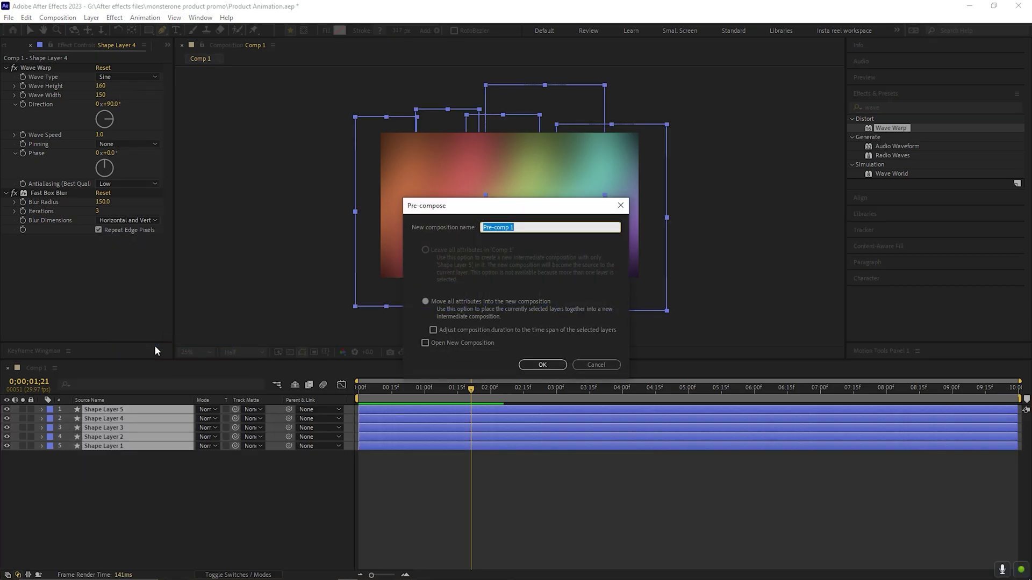
text(background)
key(Return)
Create a white solid named BG and move it beneath the background layer
right_click(110, 471)
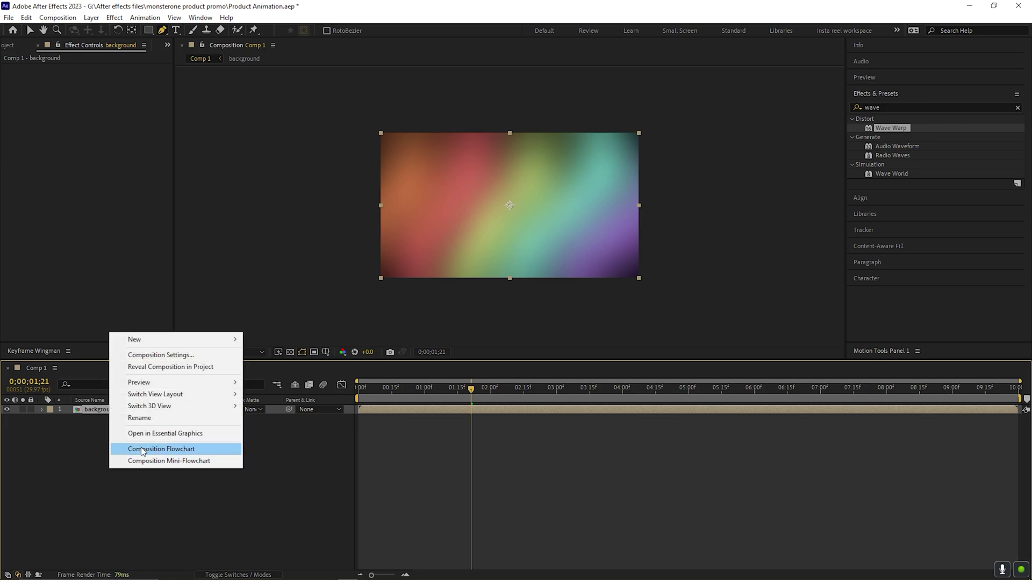
mouse_move(143, 340)
click(301, 367)
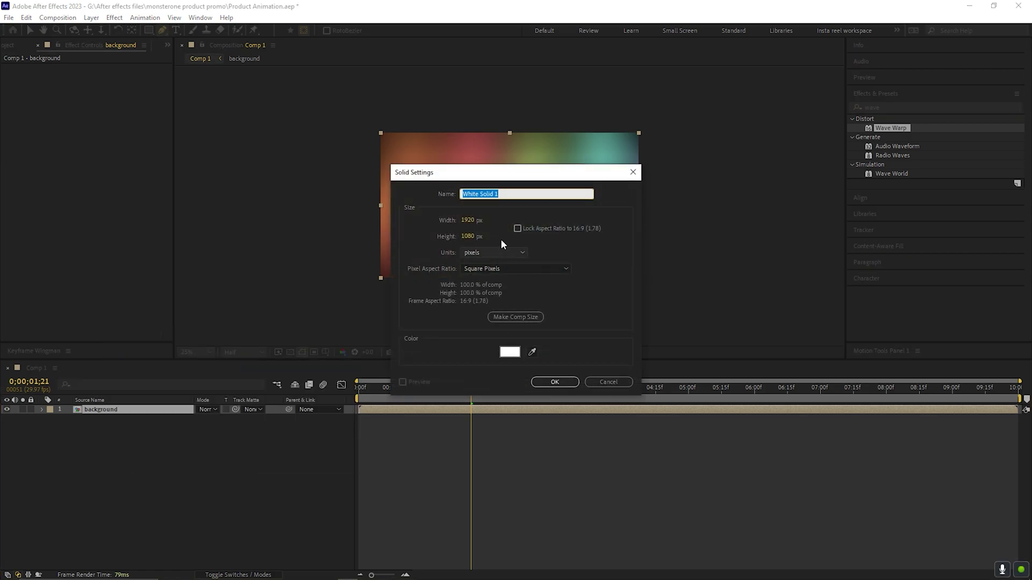
text(BG)
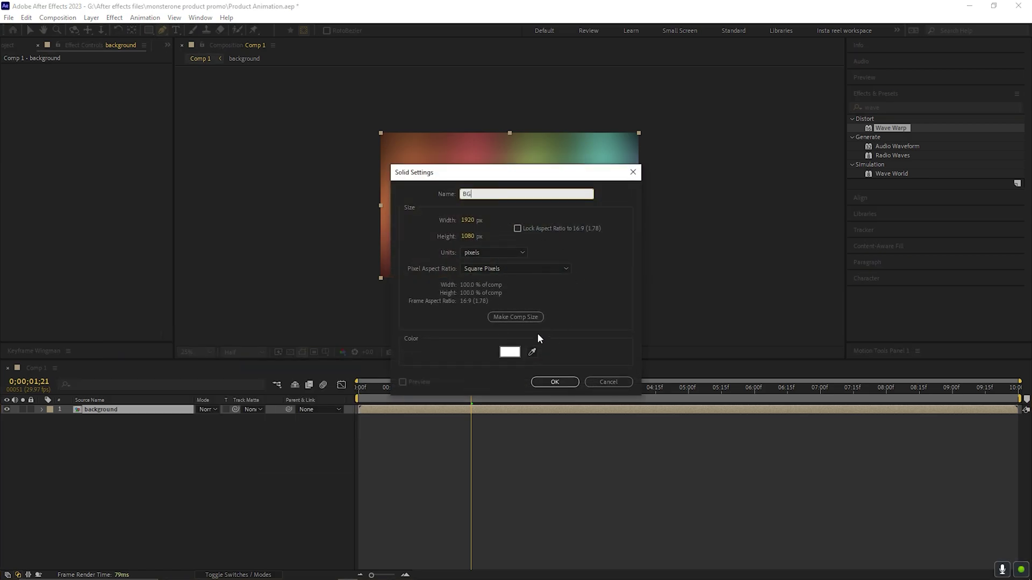
click(554, 381)
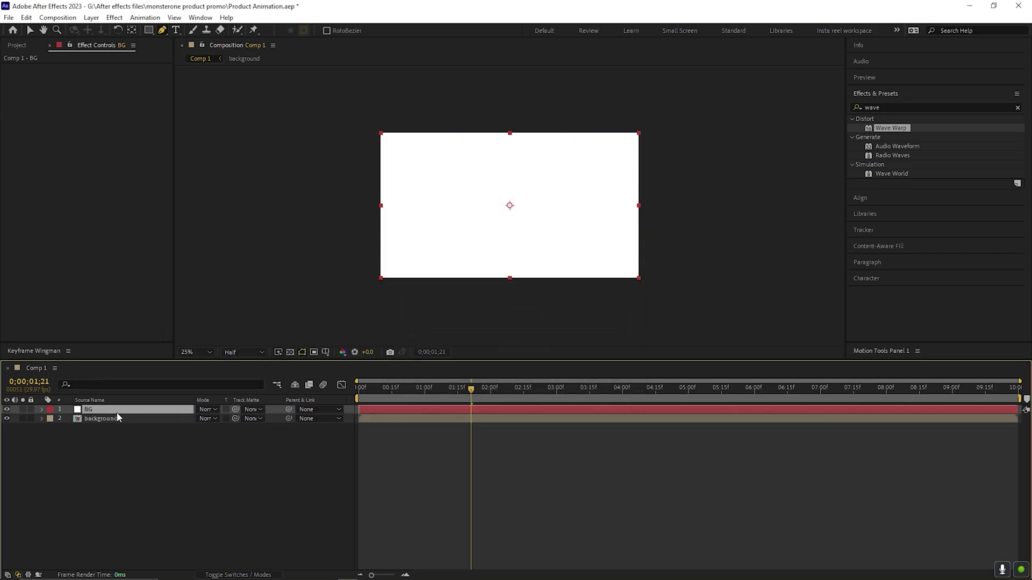
key(ctrl+bracketleft)
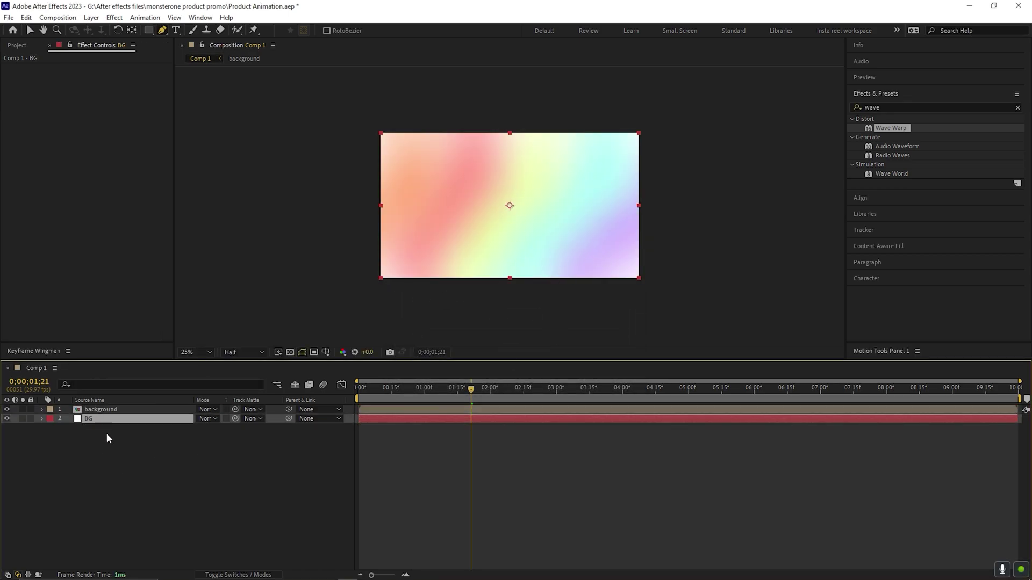
drag(881, 128, 816, 125)
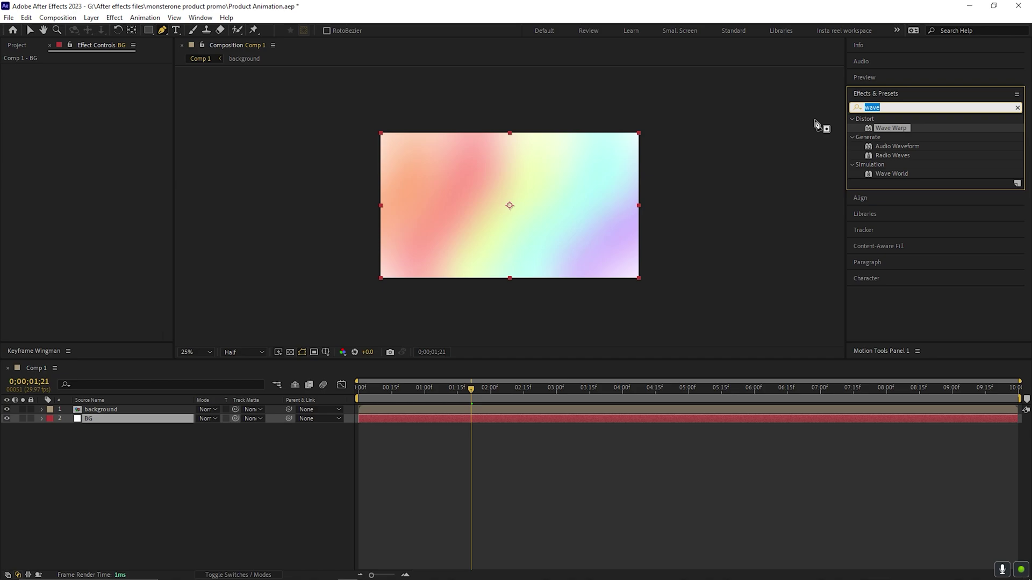
Try a pale pink Fill effect on the BG solid, then undo it
text(fil)
double_click(891, 211)
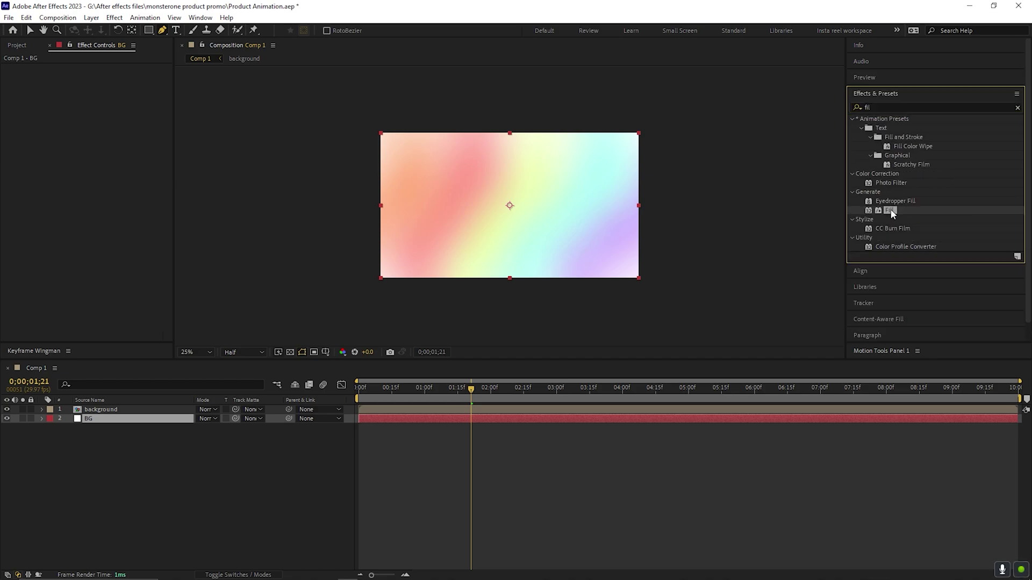
key(v)
click(100, 95)
click(403, 340)
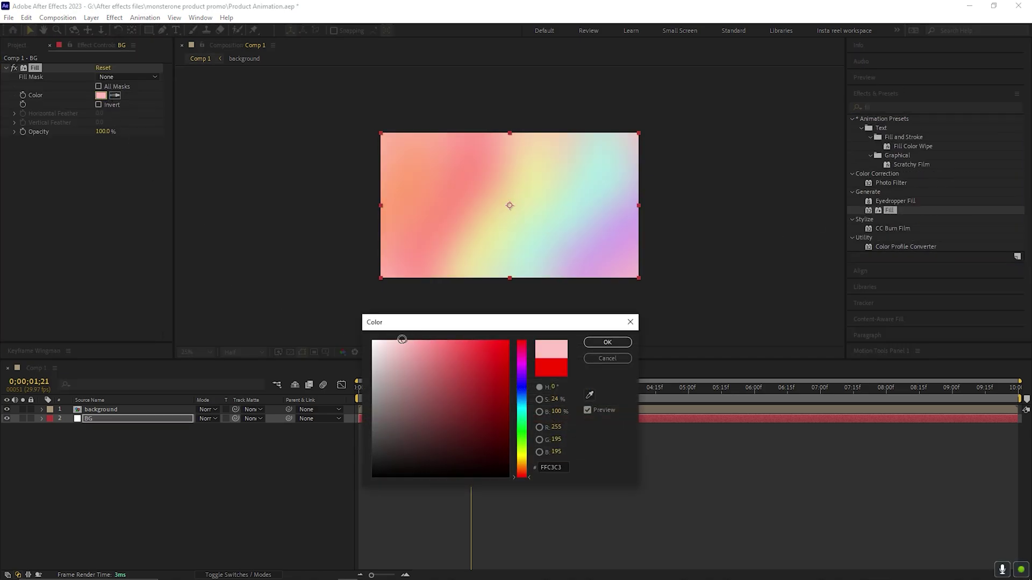
mouse_move(522, 344)
mouse_down()
mouse_move(521, 385)
mouse_move(521, 364)
mouse_up()
click(424, 337)
key(Return)
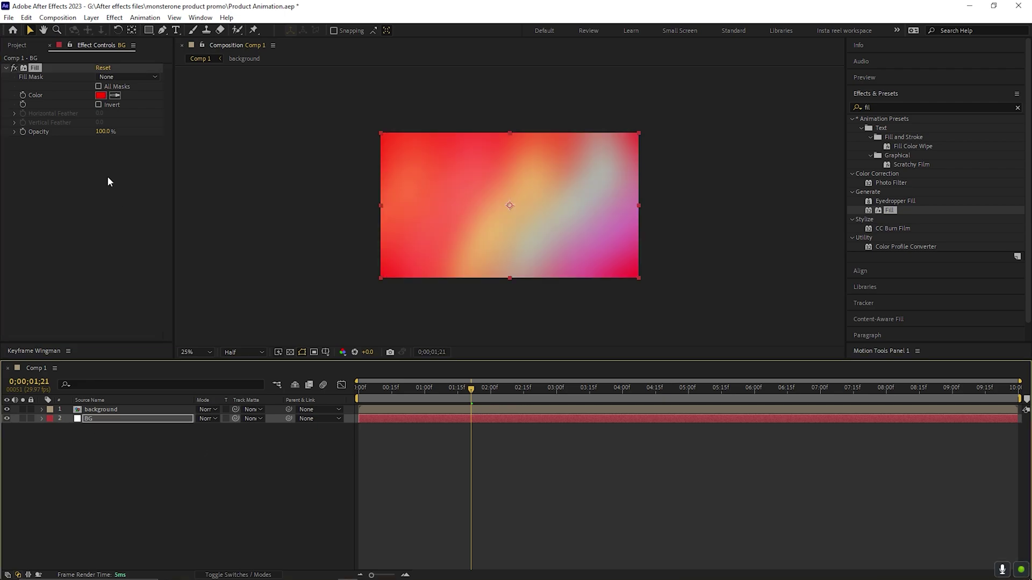
key(ctrl+z)
key(ctrl+z)
click(283, 457)
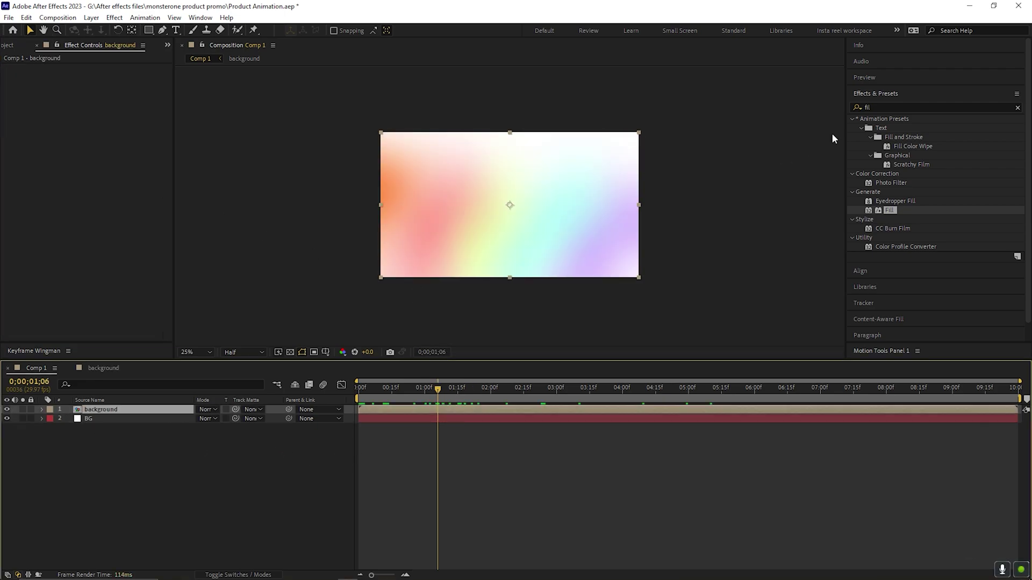
Apply Curves to the background layer and bend the curve to adjust the gradient
text(curv)
double_click(894, 156)
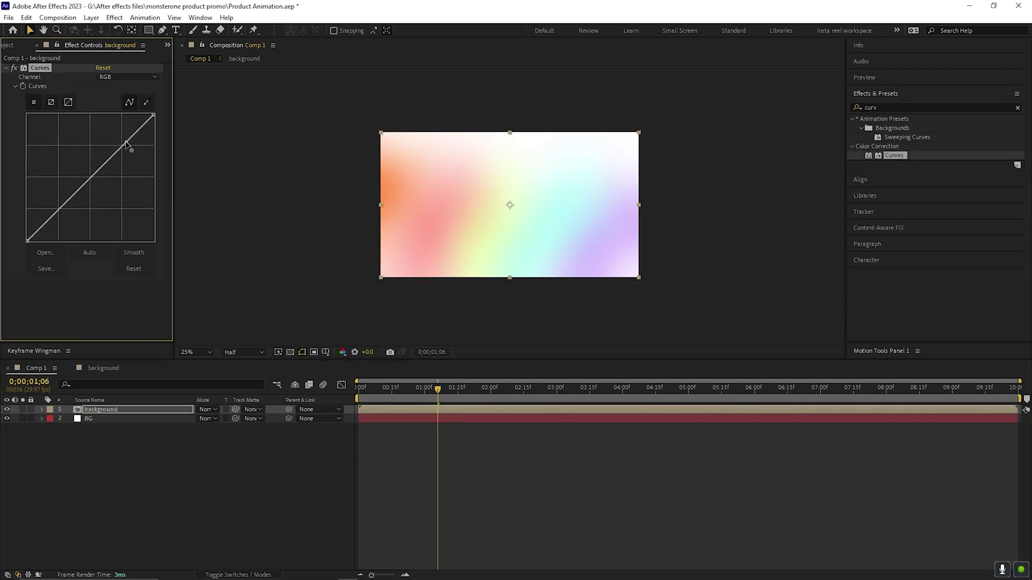
drag(128, 141, 127, 155)
drag(48, 237, 46, 230)
key(space)
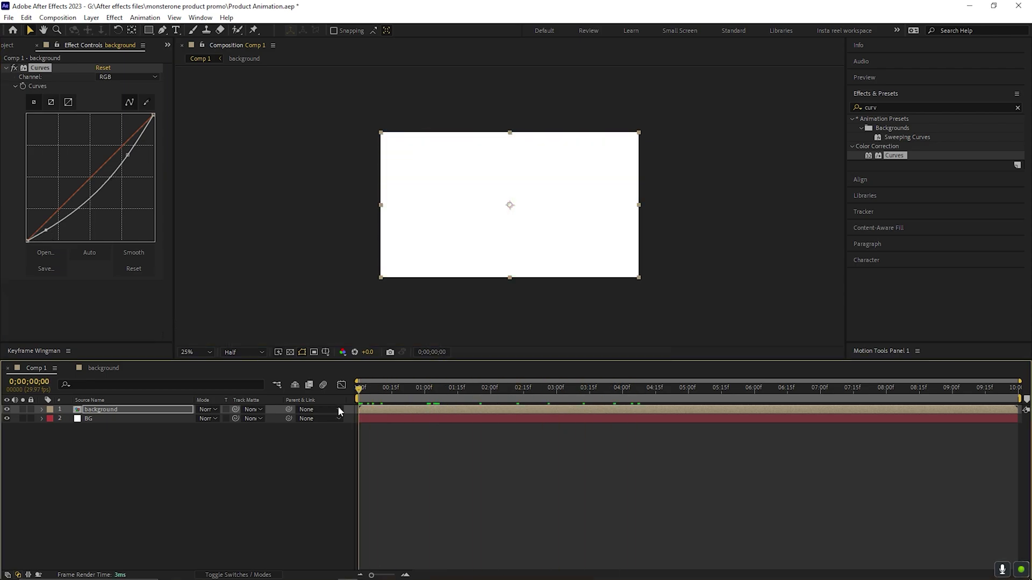
click(466, 388)
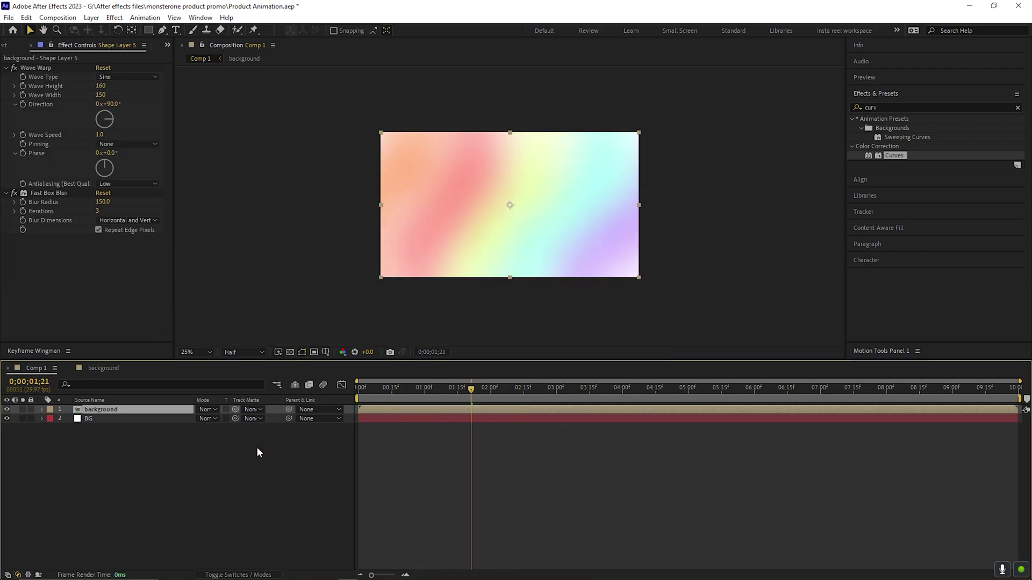
Draw a rectangle across the bottom band of the frame
click(257, 447)
click(149, 30)
mouse_move(371, 245)
mouse_down()
mouse_move(378, 282)
mouse_move(649, 294)
mouse_up()
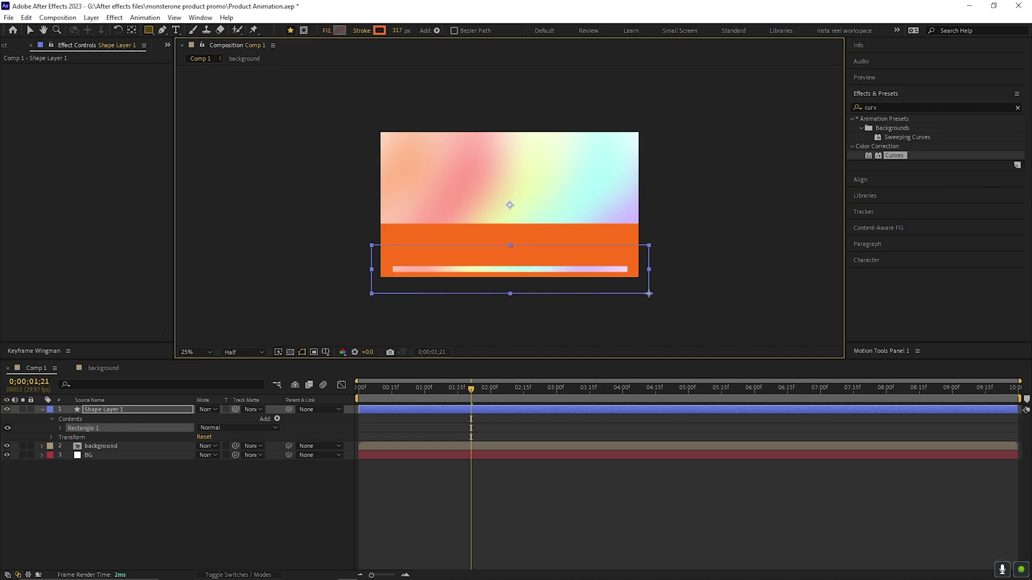
Give the rectangle no stroke and a white fill, and centre its anchor point
click(378, 30)
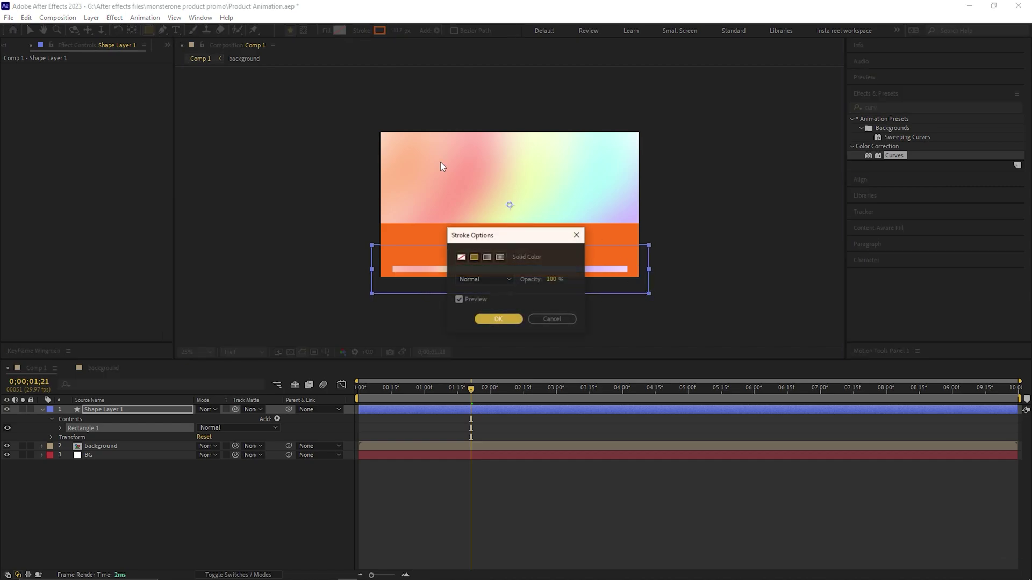
click(460, 257)
click(494, 318)
click(340, 30)
drag(398, 352, 393, 342)
click(607, 344)
key(v)
key(ctrl+alt+Home)
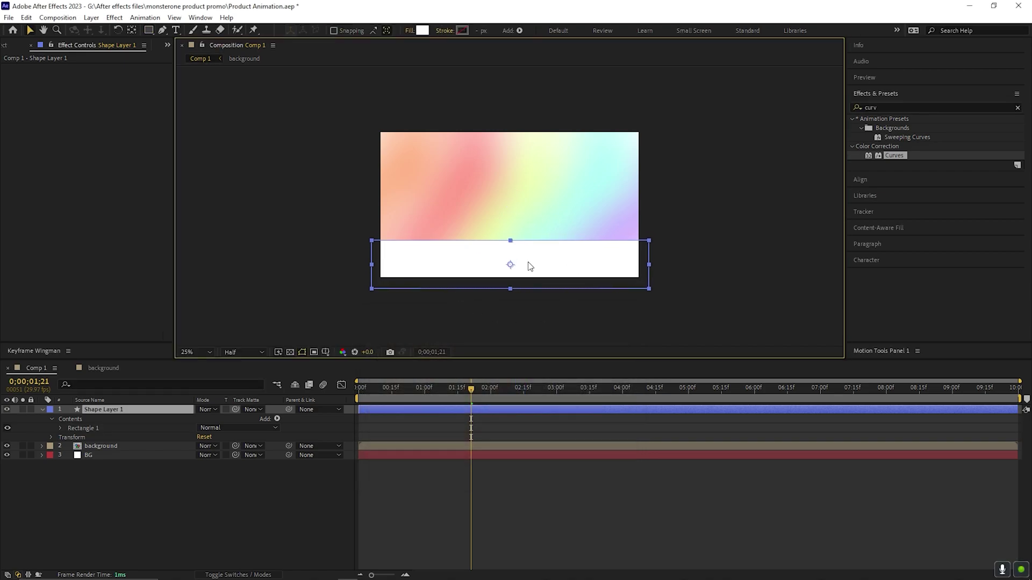
Keyframe the rectangle's Position from 960, 1284 at 0s to 960, 984 at 1s
key(p)
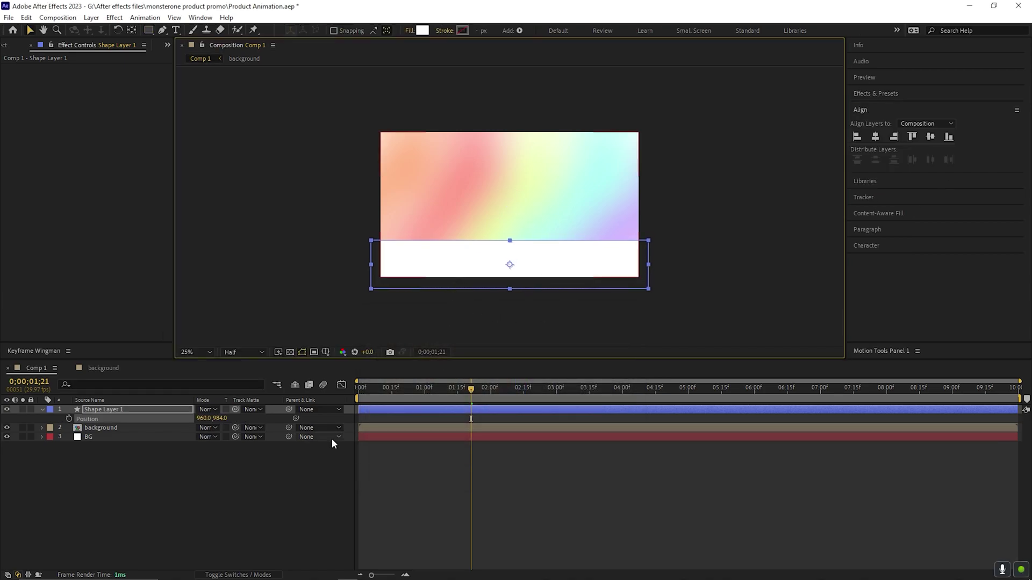
click(425, 389)
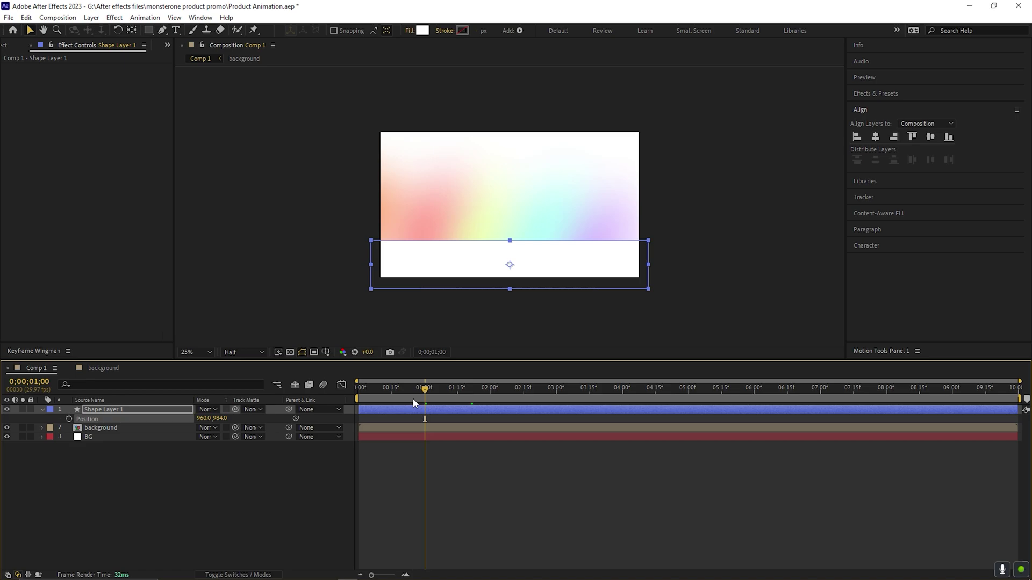
click(69, 419)
click(387, 388)
key(Home)
drag(517, 264, 517, 303)
key(space)
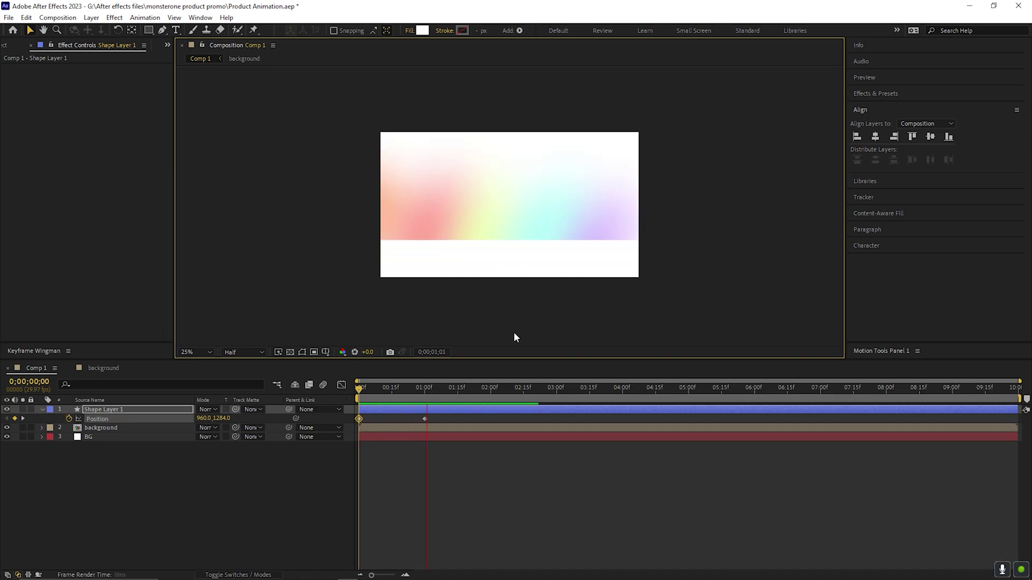
click(437, 427)
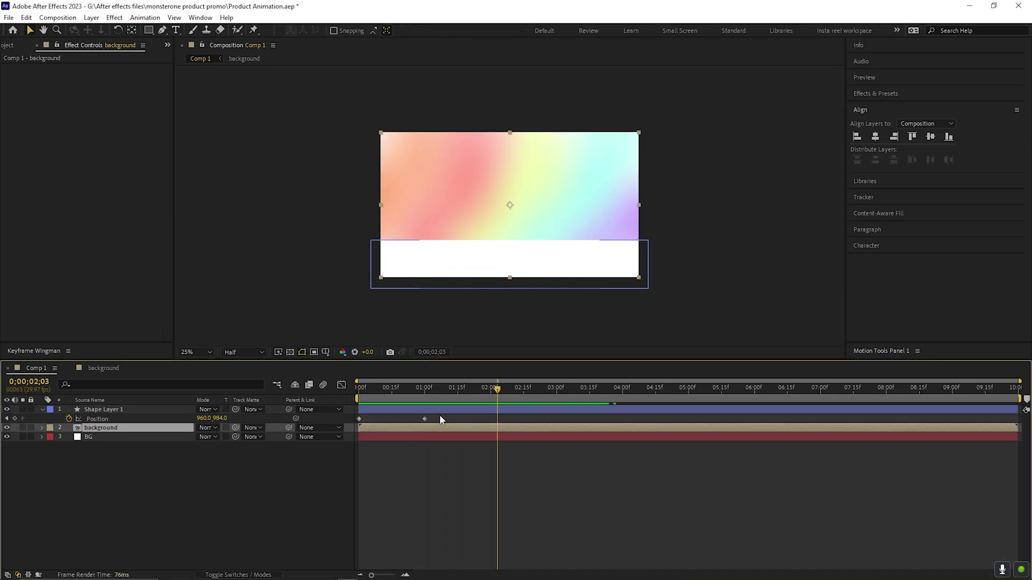
Shift the rectangle's layer bar so its slide-up starts at about one second
drag(452, 410, 546, 410)
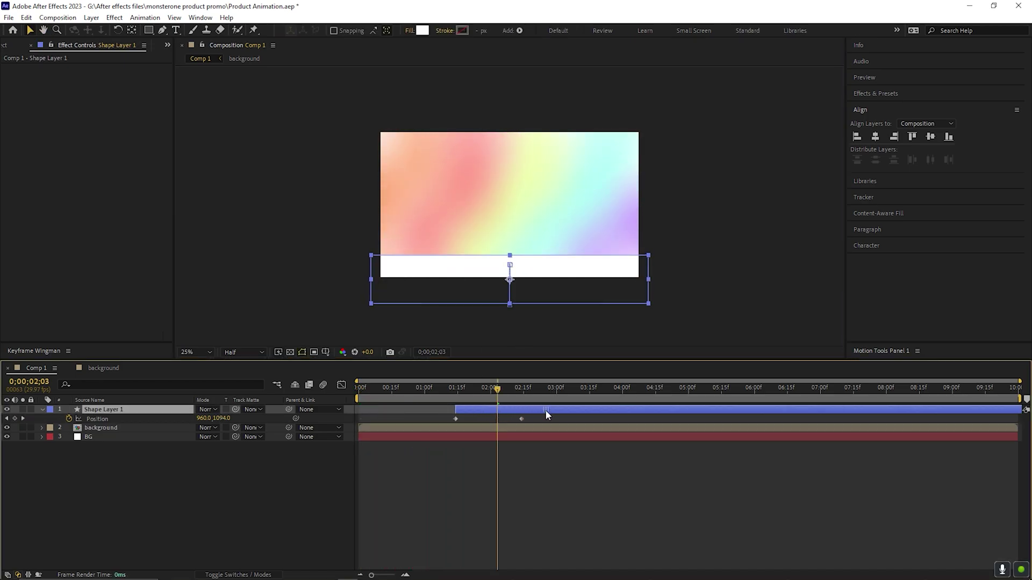
click(463, 428)
drag(474, 395, 318, 409)
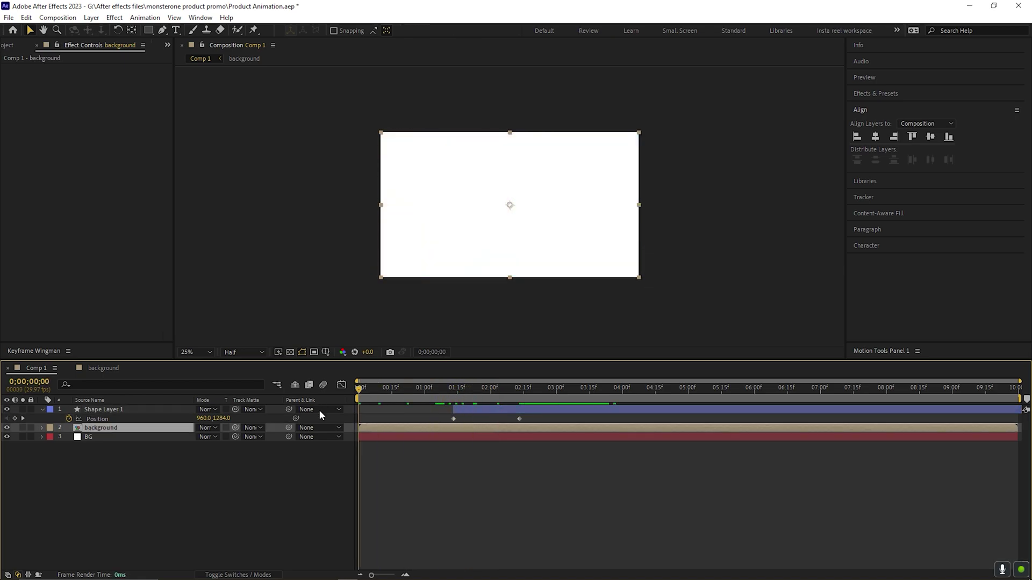
key(space)
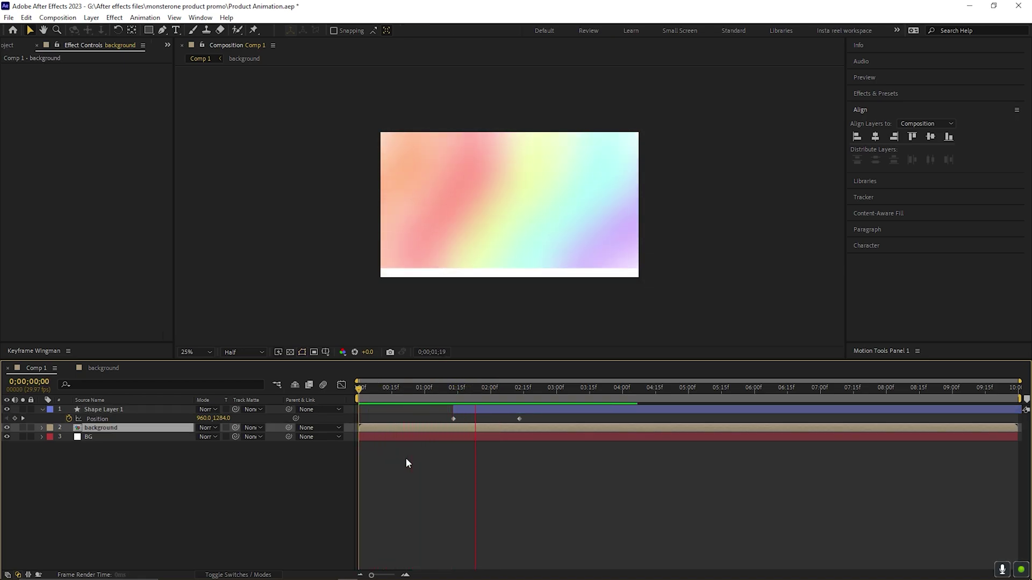
drag(482, 410, 453, 411)
click(338, 298)
Add a text layer reading MODERN on the white rectangle
click(174, 30)
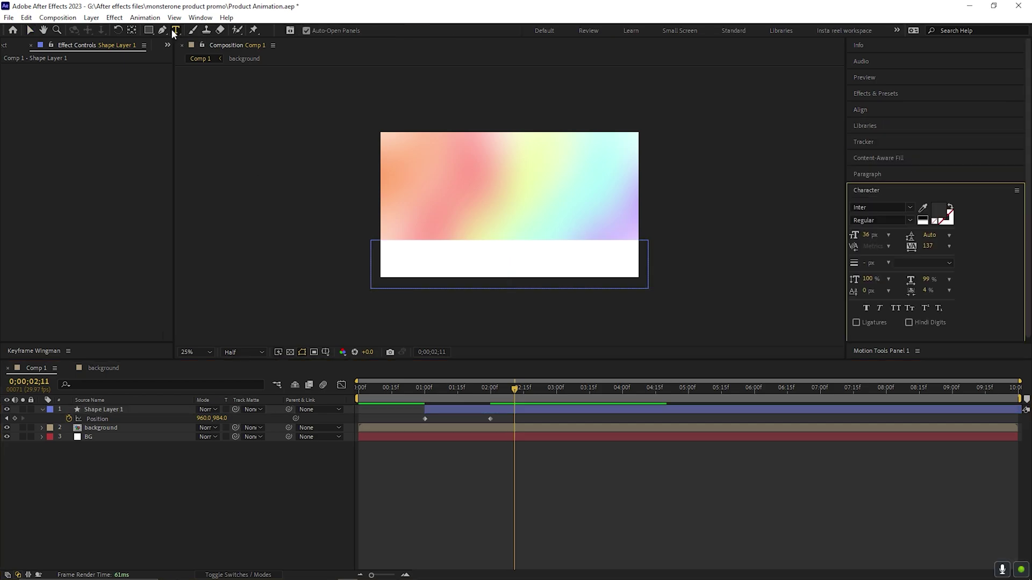
click(405, 258)
text(MODER)
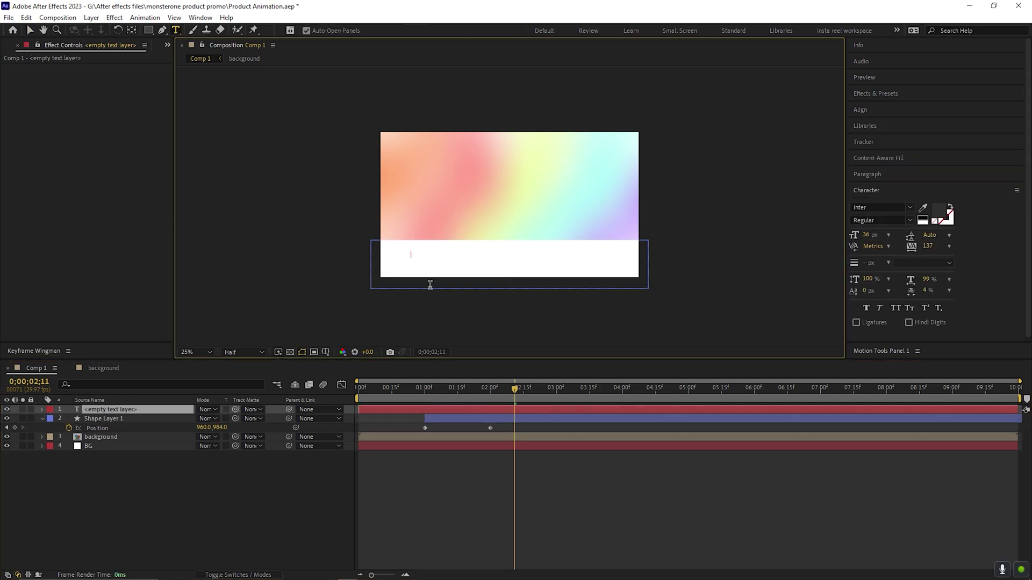
text(N)
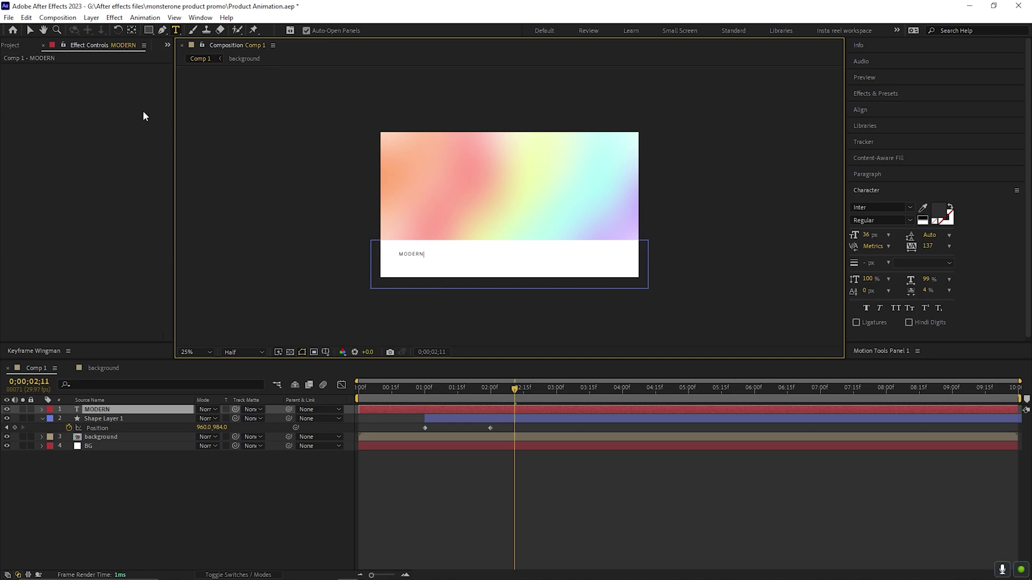
click(29, 30)
Set MODERN to Inter Semi Bold at 56 px with 0 tracking
click(949, 247)
click(946, 333)
click(898, 220)
drag(867, 235, 882, 235)
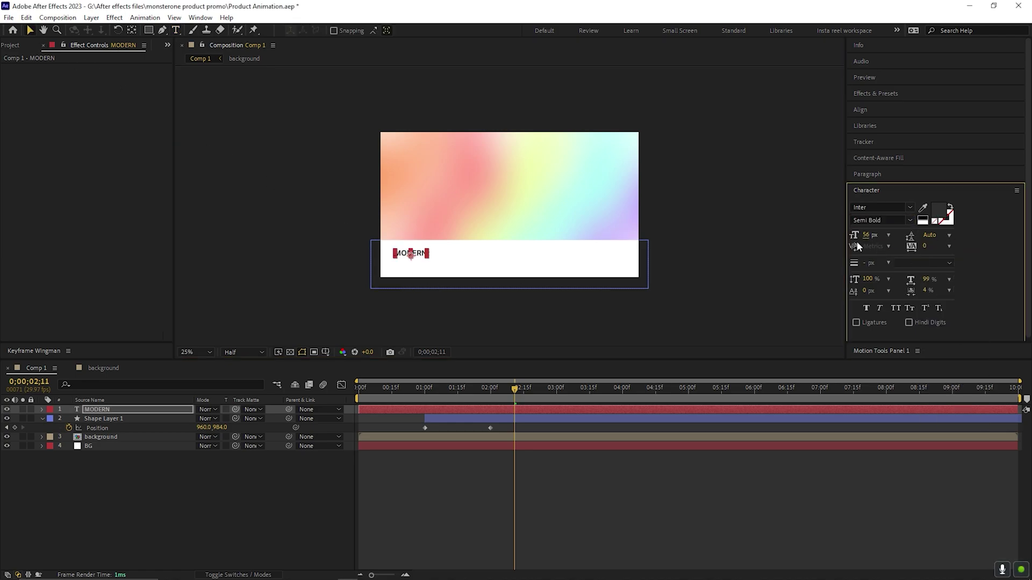
scroll(429, 262, up, 2)
Show the title/action safe guides and make the MODERN layer start at one second
click(325, 352)
click(361, 365)
drag(537, 241, 383, 229)
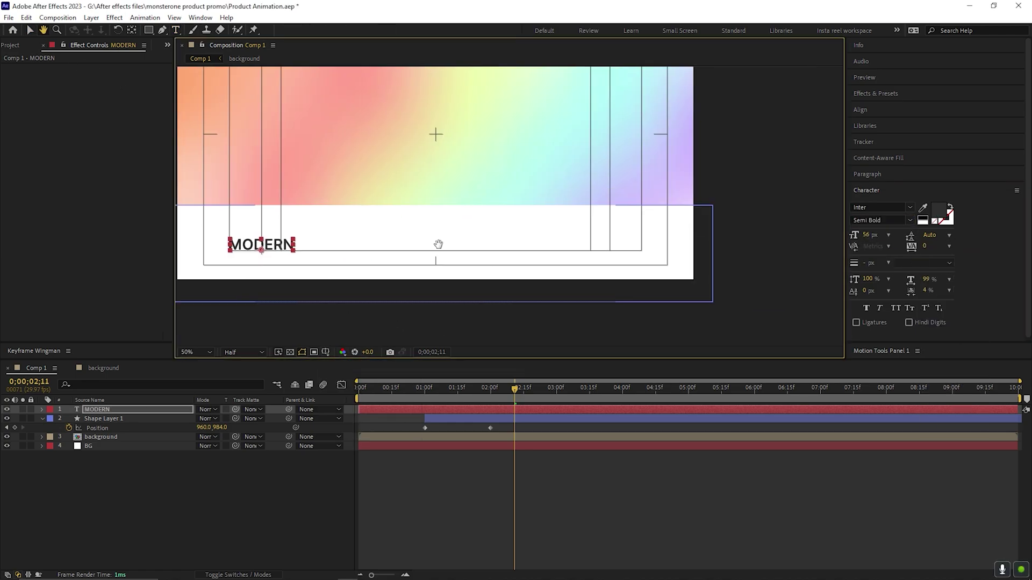
drag(383, 411, 455, 408)
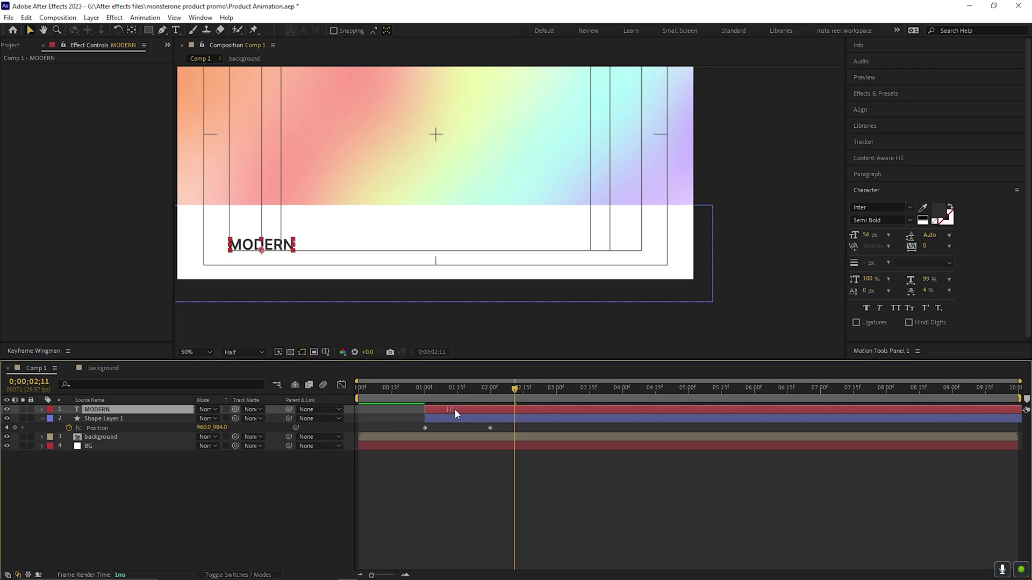
click(489, 428)
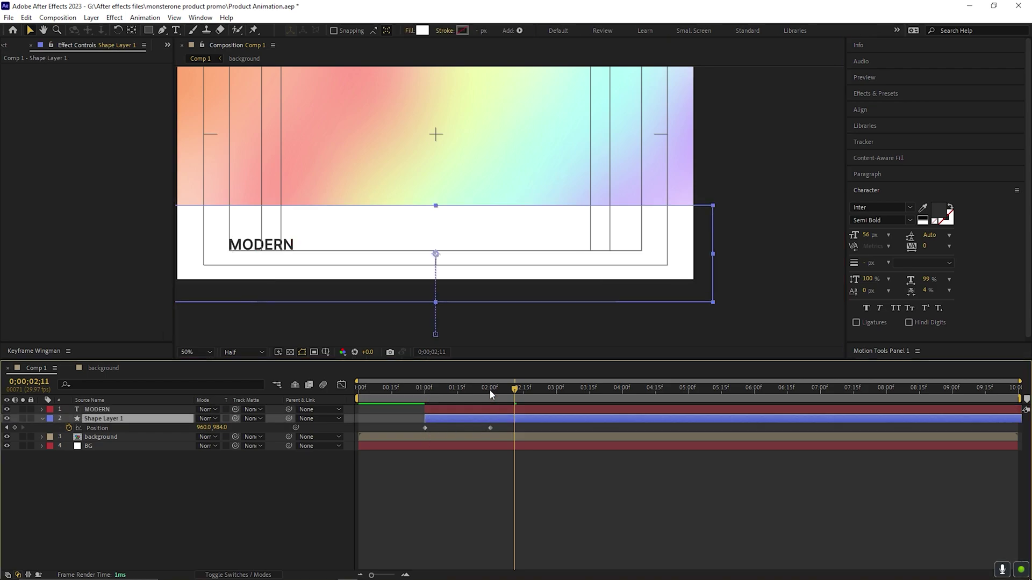
click(490, 388)
Keyframe MODERN's Position from 312, 1178 at 1s to 312, 970 at 2s
key(u)
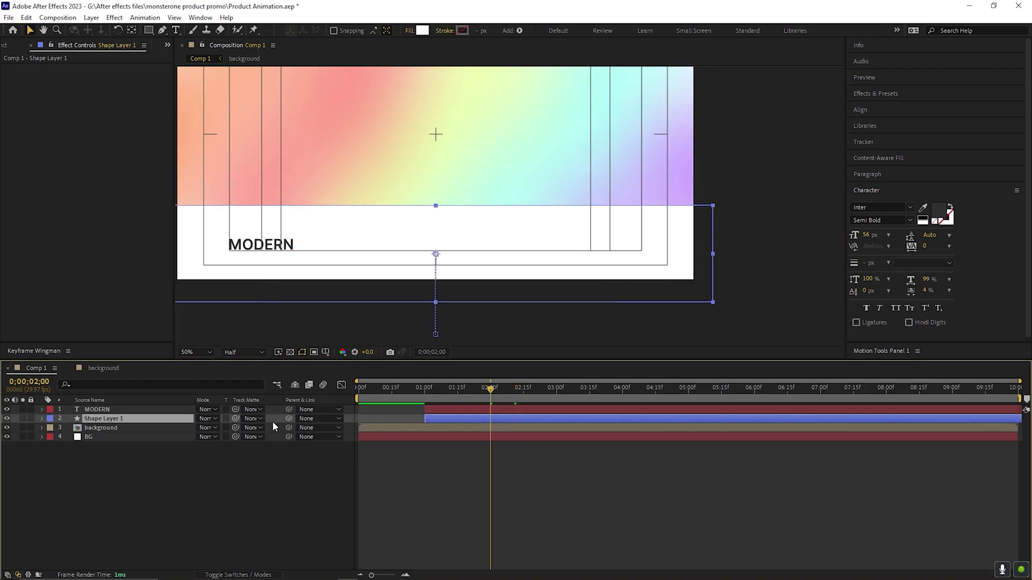
shift+click(105, 410)
key(u)
ctrl+click(149, 428)
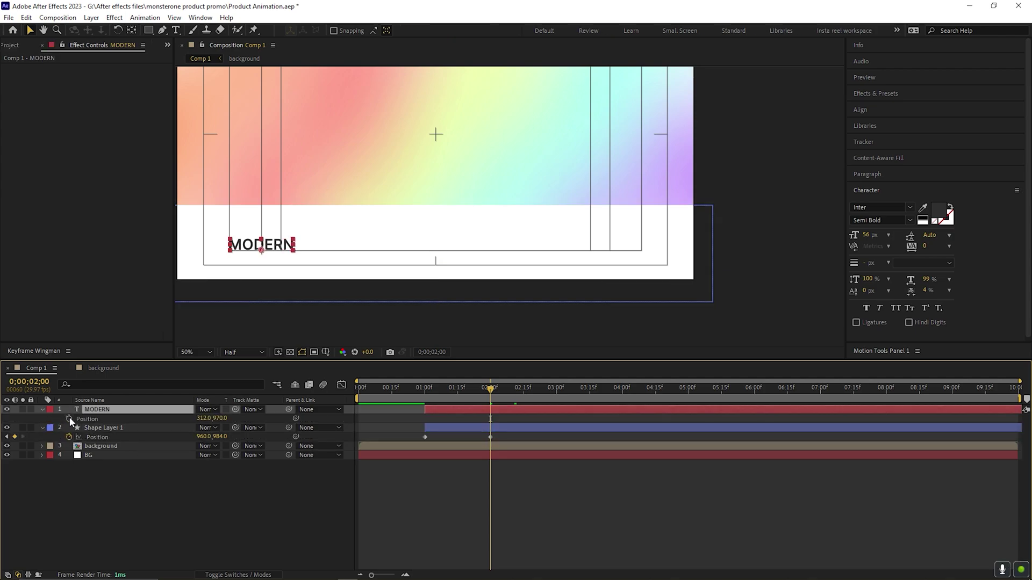
key(j)
drag(261, 248, 263, 307)
key(space)
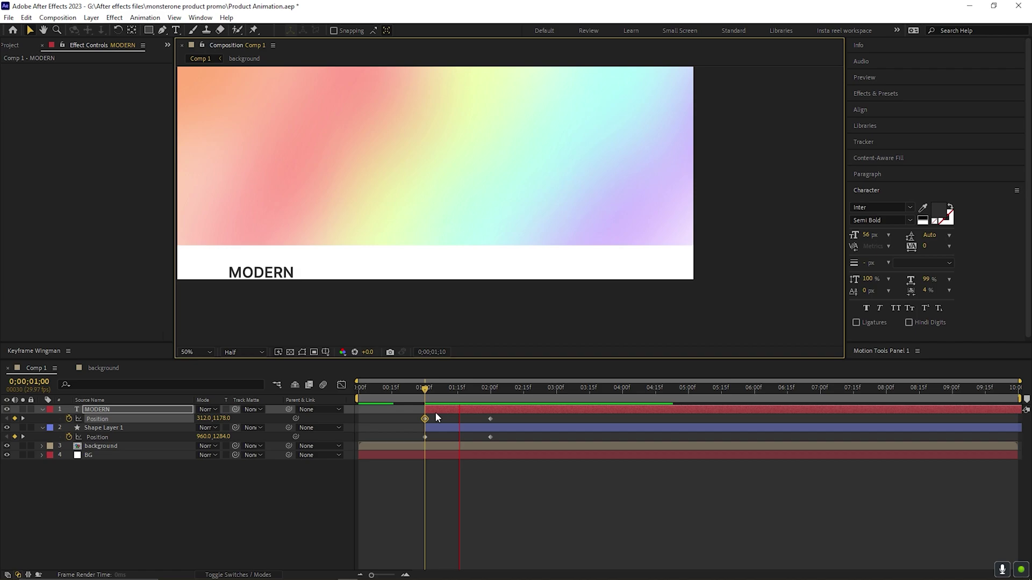
Ease both layers' Position keyframes in the speed graph so they decelerate quickly
drag(506, 419, 421, 447)
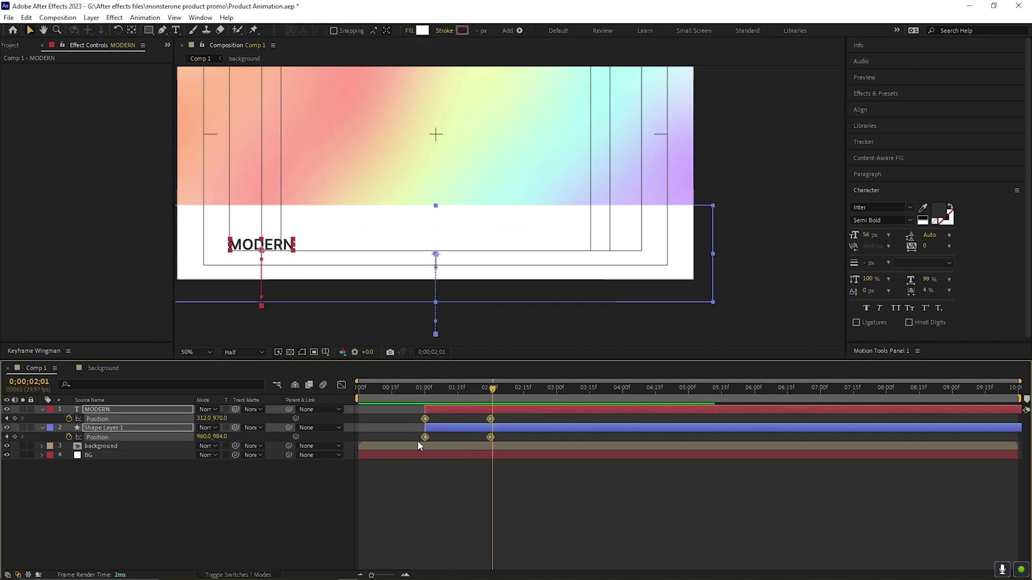
click(342, 385)
click(486, 540)
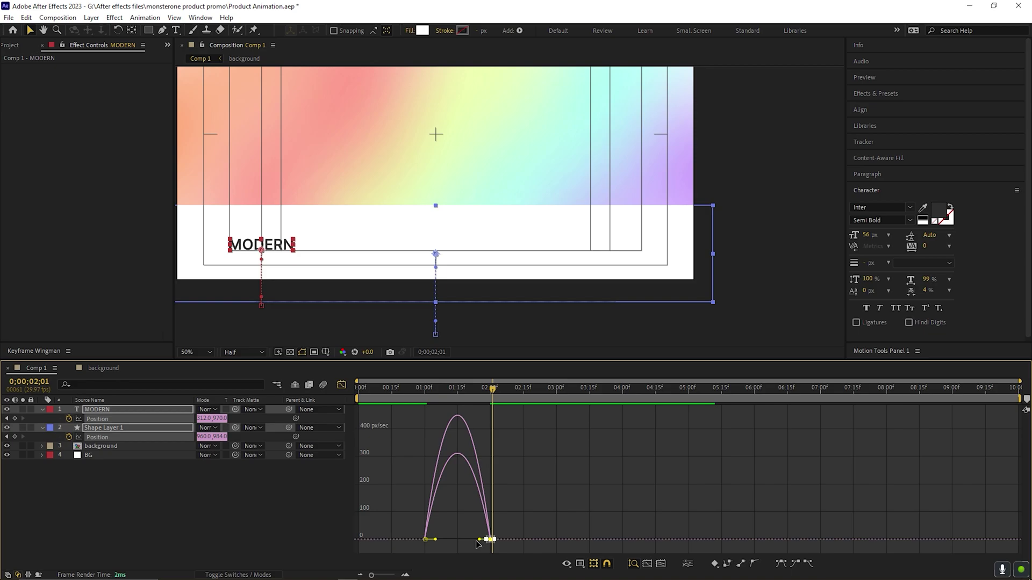
drag(478, 540, 458, 541)
drag(482, 395, 411, 395)
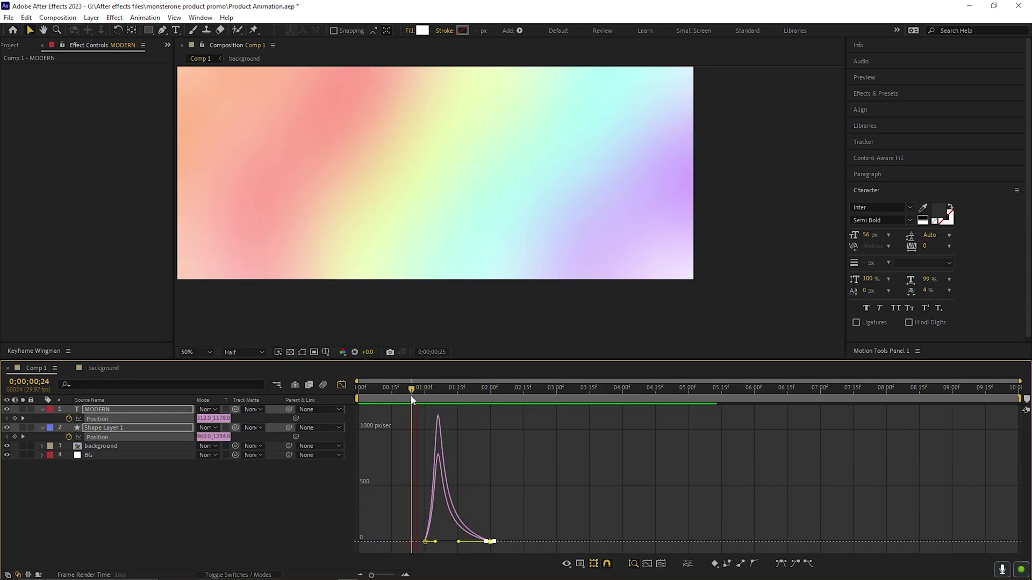
key(k)
click(342, 385)
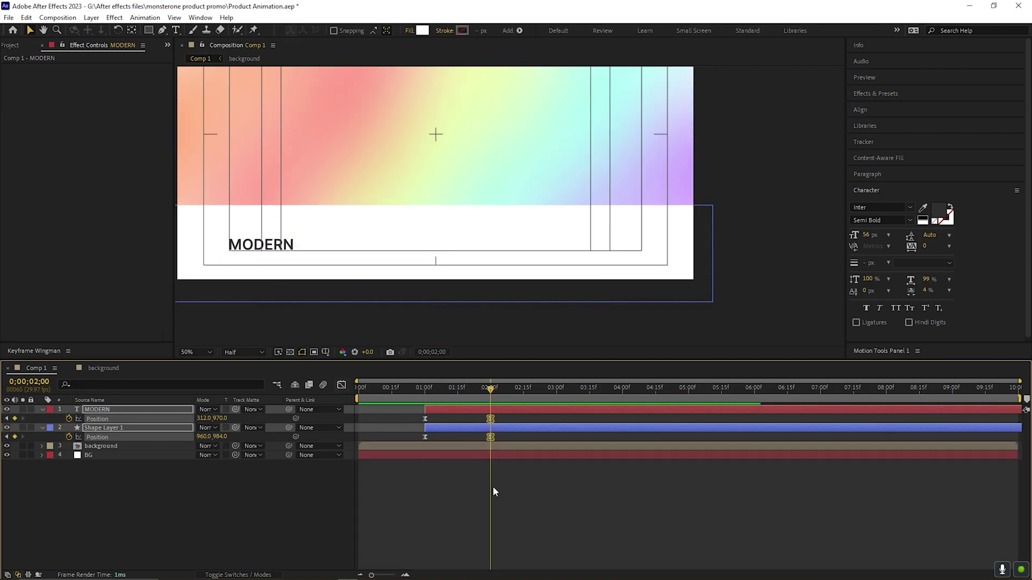
Duplicate MODERN twice and place the copies at the centre and right end of the bar
click(465, 410)
key(ctrl+d)
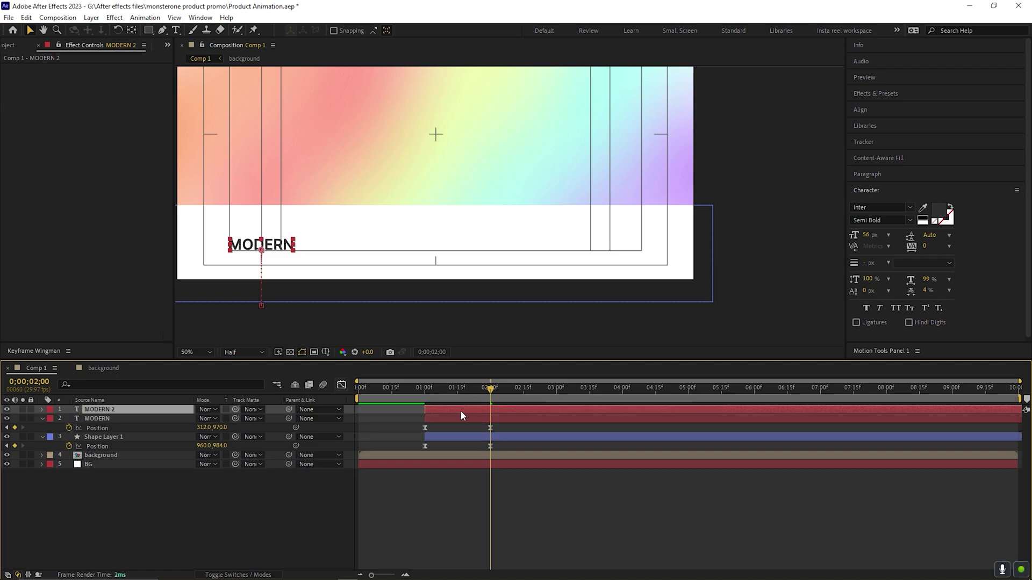
key(p)
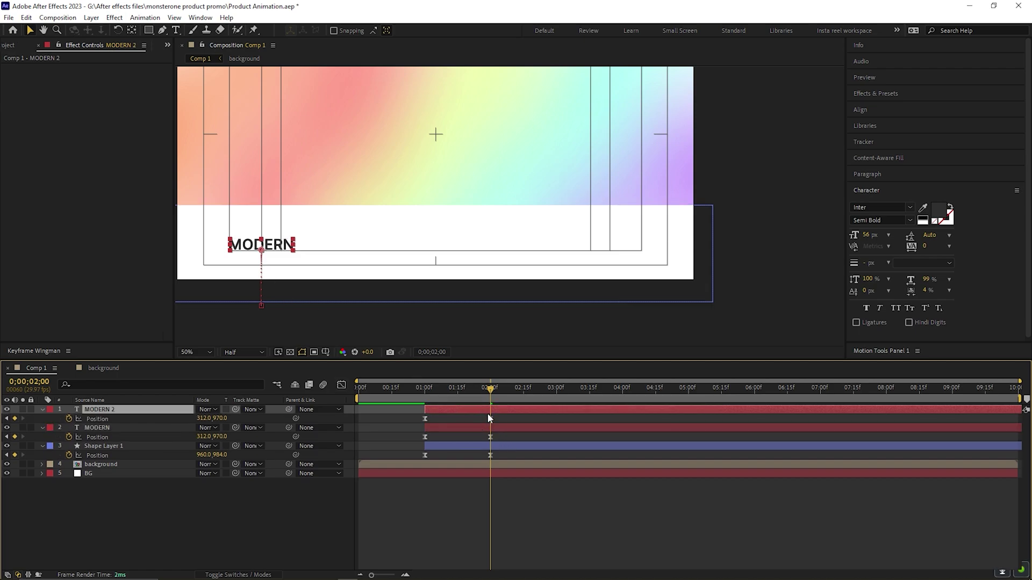
drag(497, 416, 407, 424)
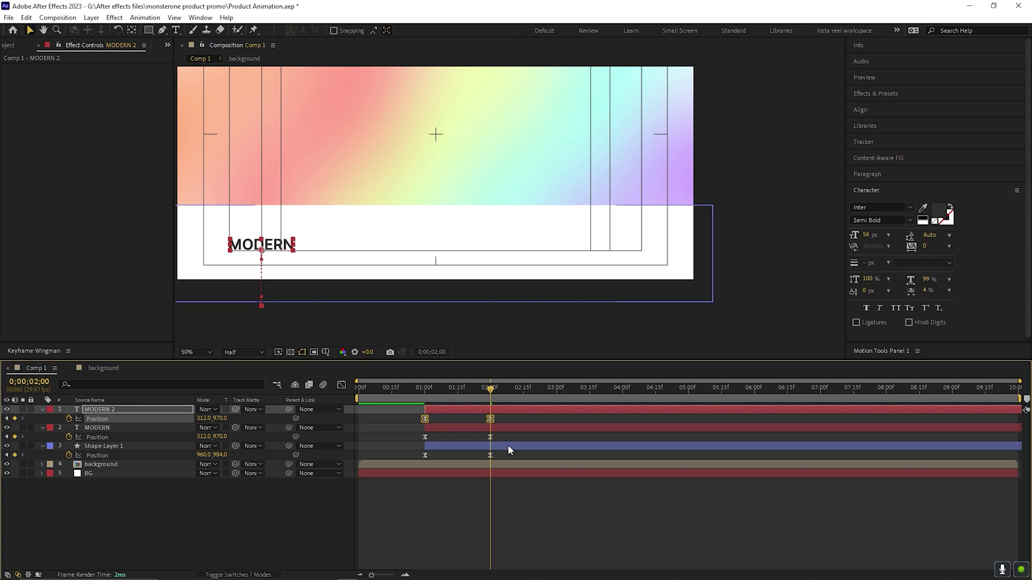
drag(296, 251, 307, 251)
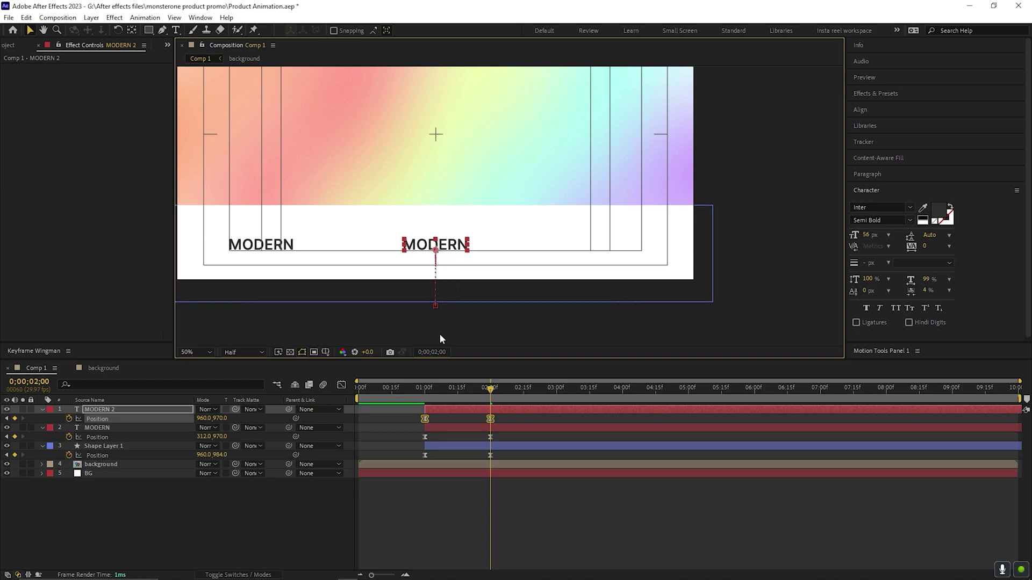
key(ctrl+d)
key(p)
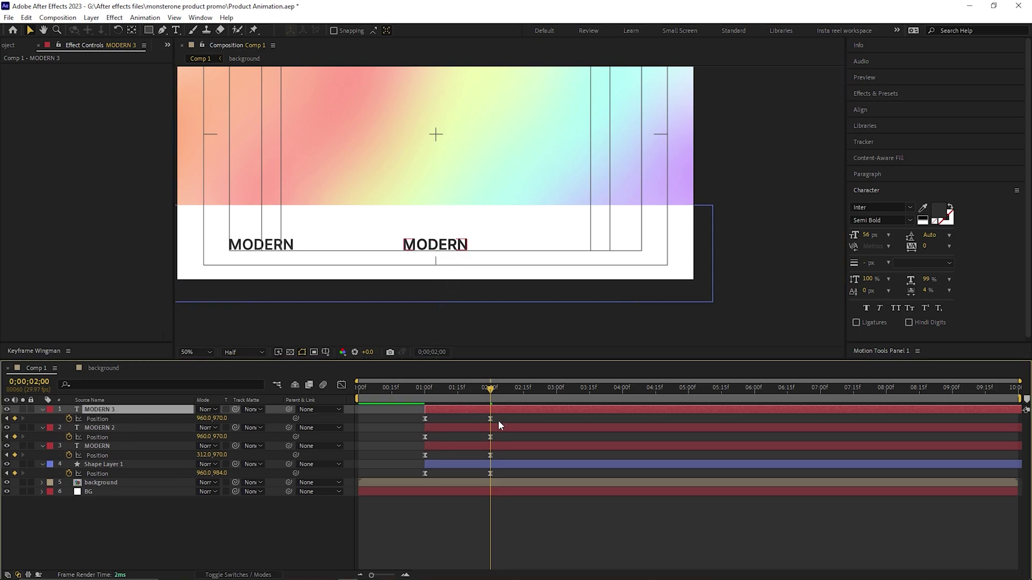
drag(443, 255, 528, 252)
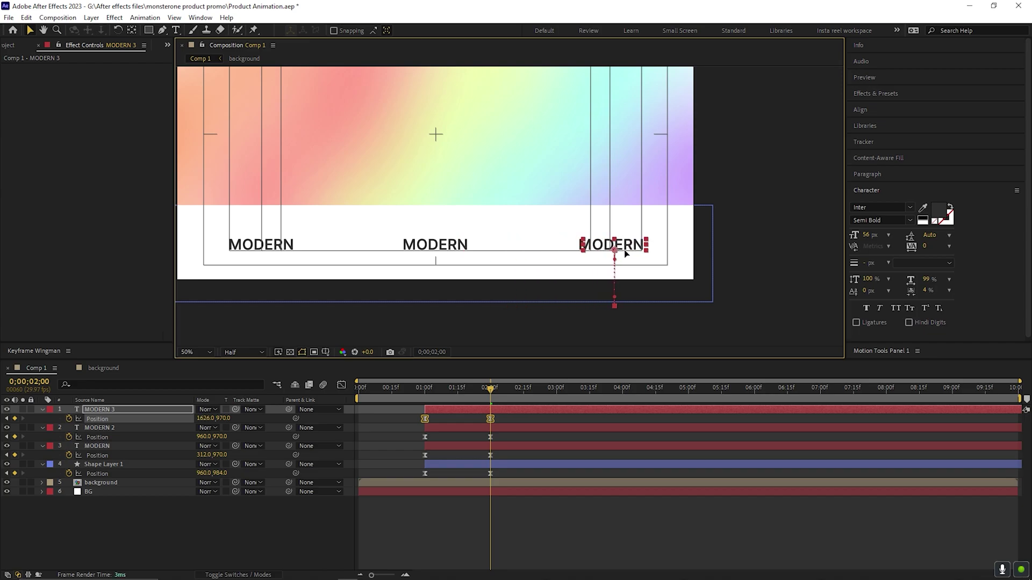
Retype the middle copy as 'Stylish' and the right-hand copy as 'TRENDY'
double_click(417, 245)
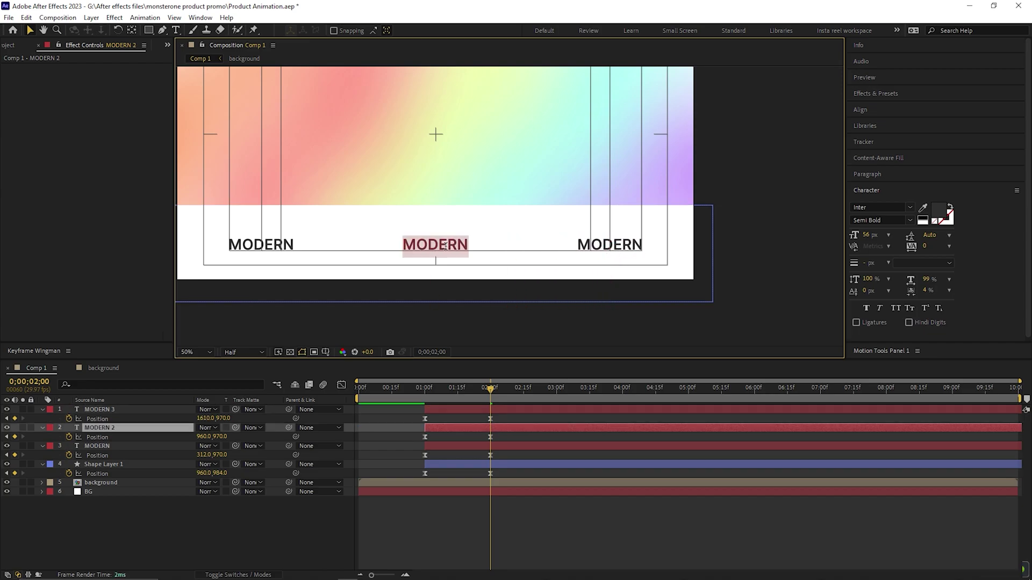
text(Stylish)
double_click(605, 246)
text(TRENDY)
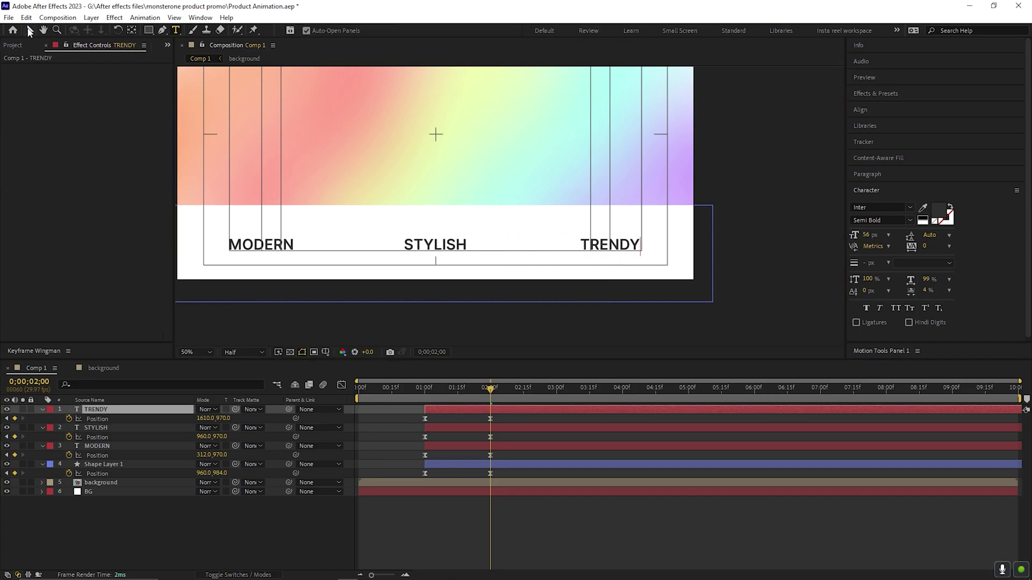
key(Escape)
Delay STYLISH by a few frames and TRENDY by about ten frames, then preview the stagger
click(365, 396)
key(space)
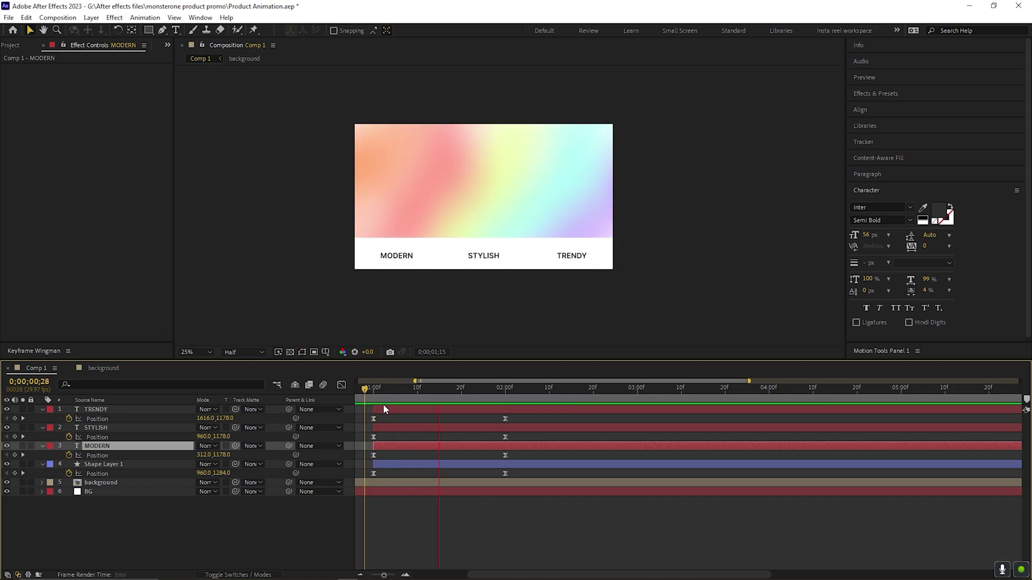
drag(407, 428, 464, 408)
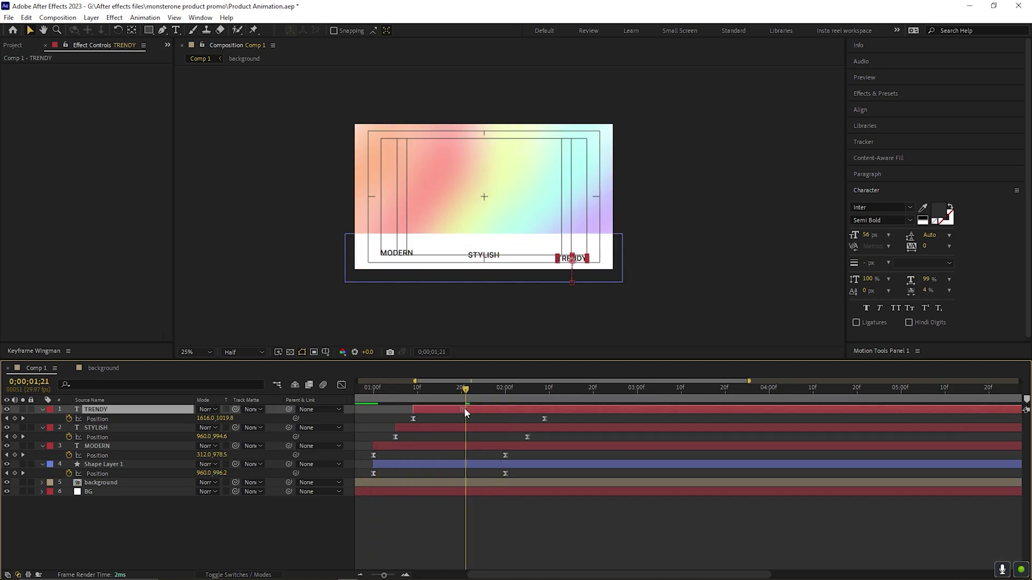
click(360, 399)
key(space)
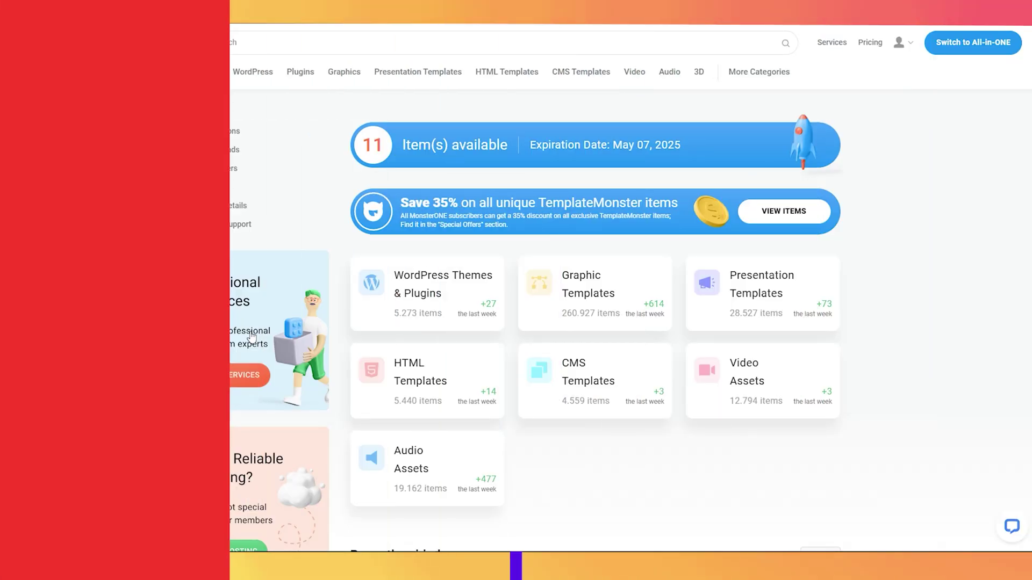
Find the Glitch Logo Intro Grunge Distortion template, open its page in a new tab and download it
scroll(475, 317, down, 10)
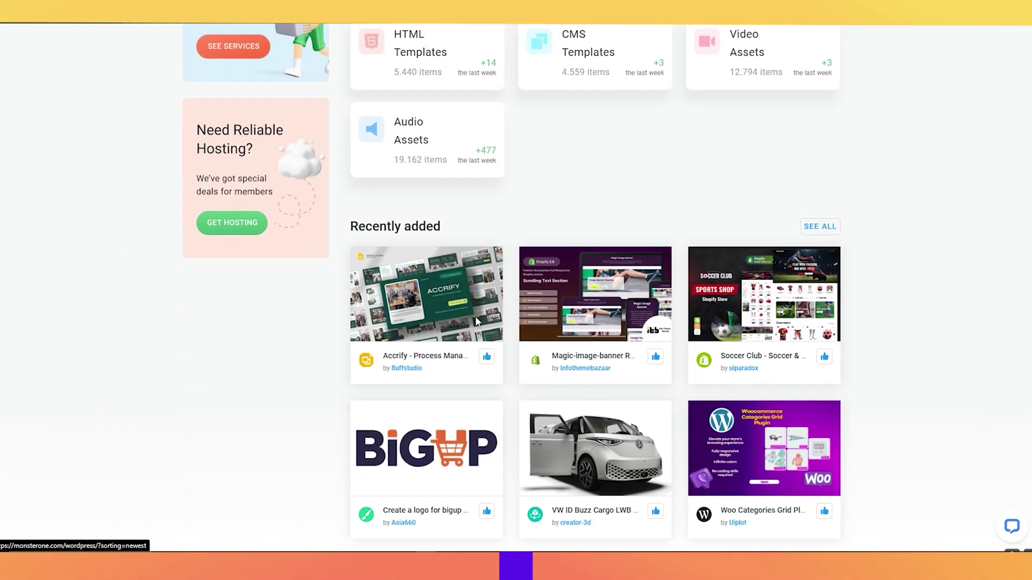
scroll(475, 325, down, 8)
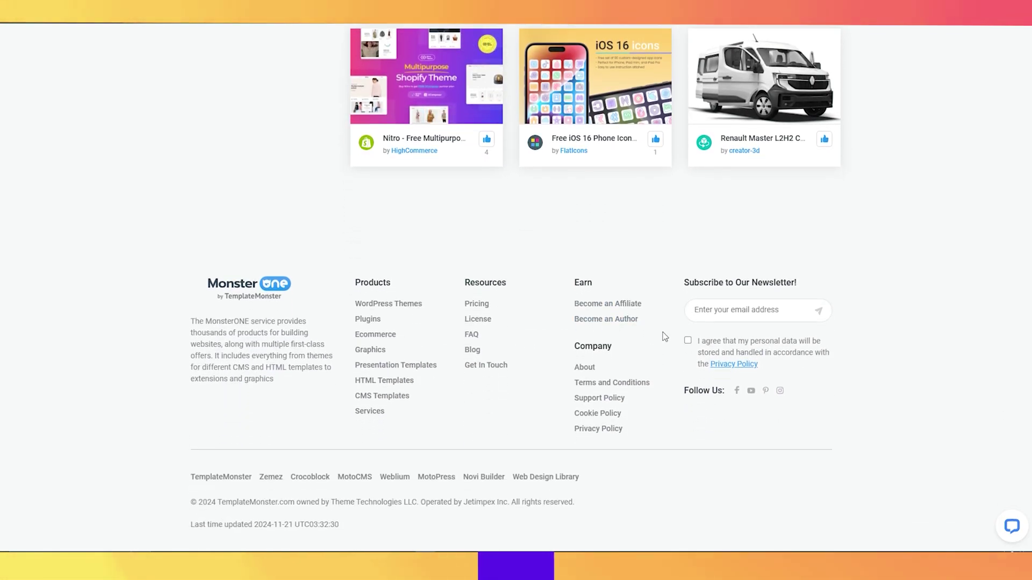
scroll(661, 336, up, 8)
scroll(660, 335, up, 10)
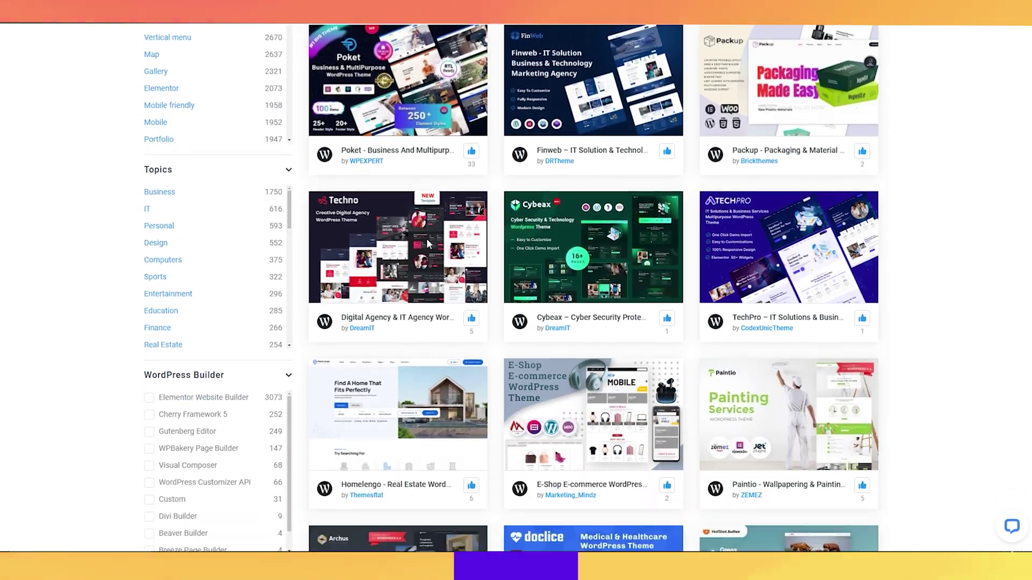
scroll(427, 240, down, 5)
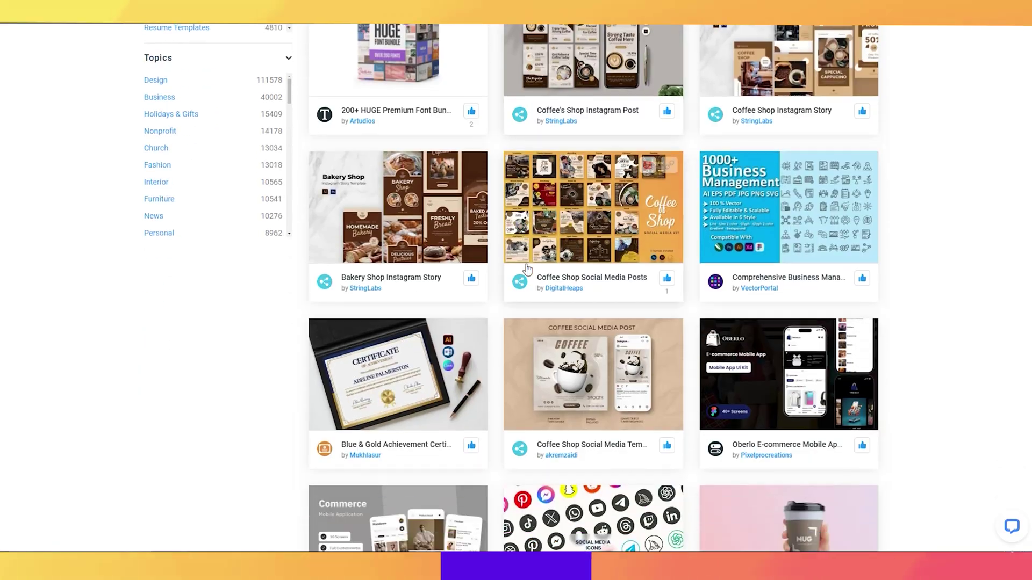
scroll(594, 291, down, 1)
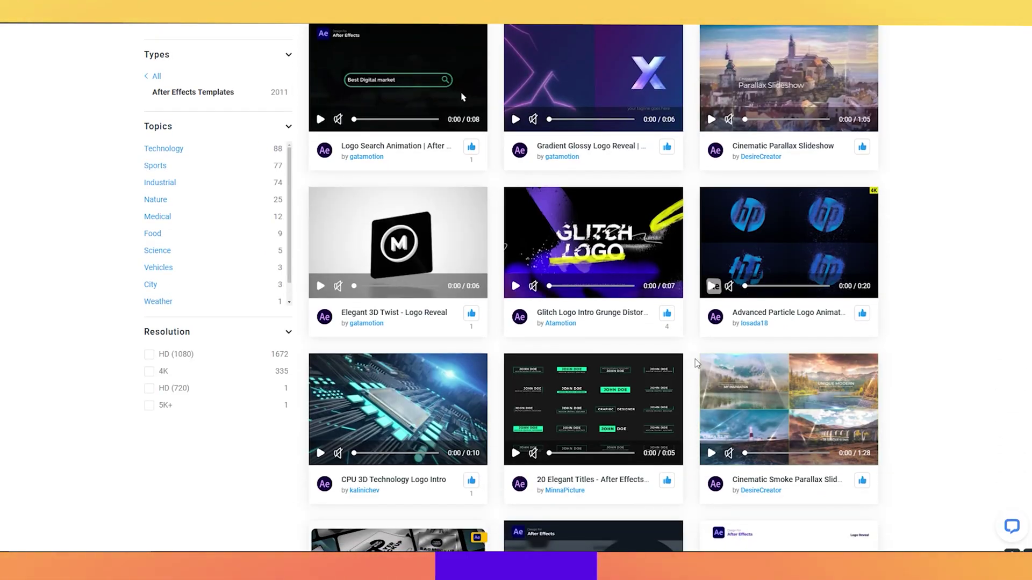
scroll(695, 359, down, 1)
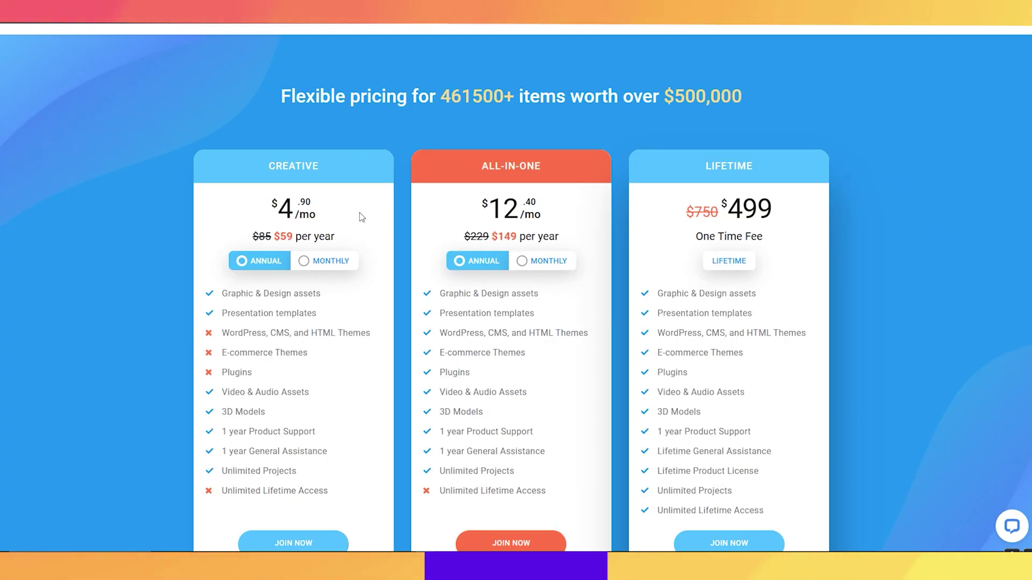
scroll(362, 217, down, 2)
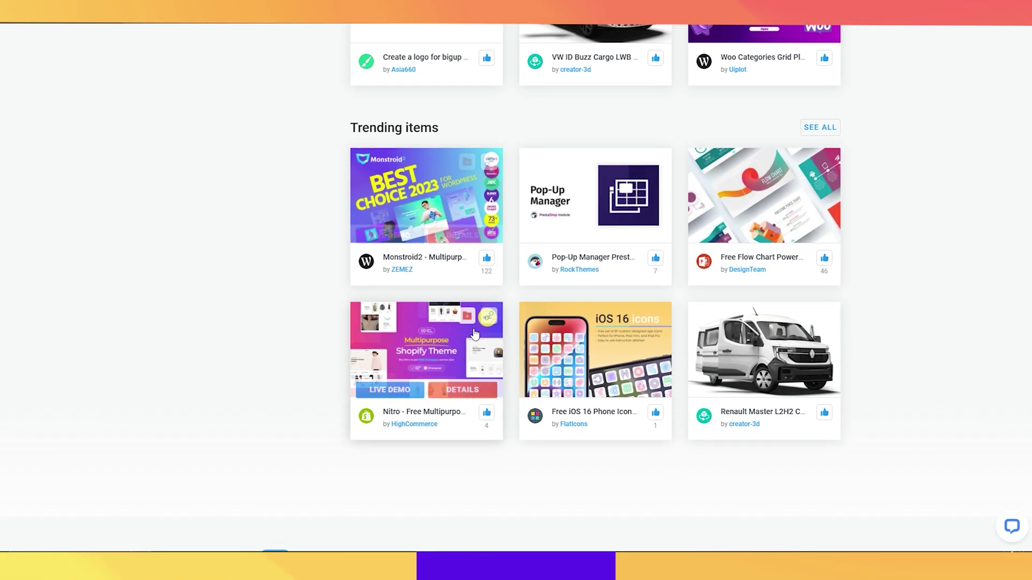
scroll(538, 340, down, 4)
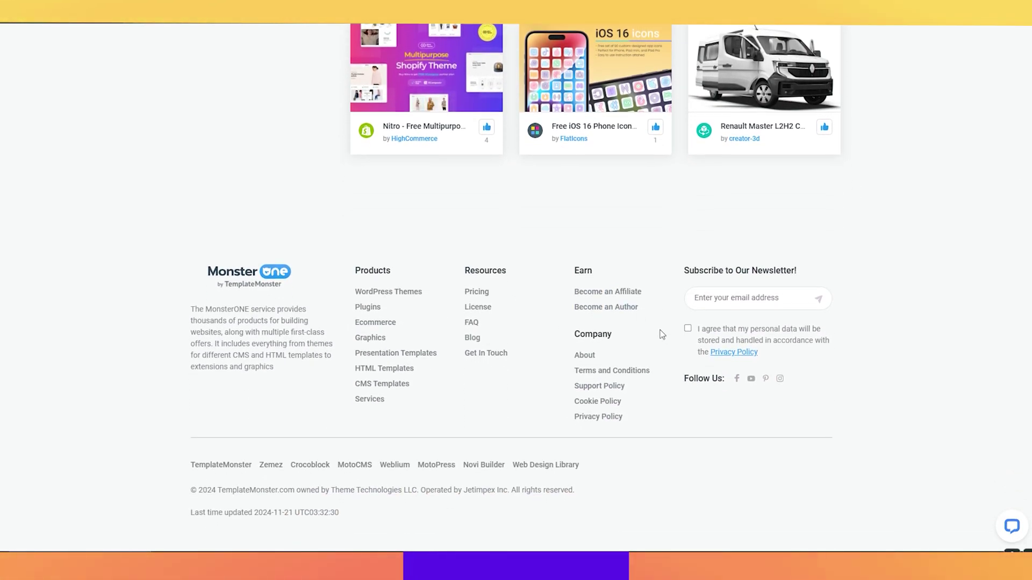
scroll(656, 334, up, 15)
scroll(631, 330, up, 3)
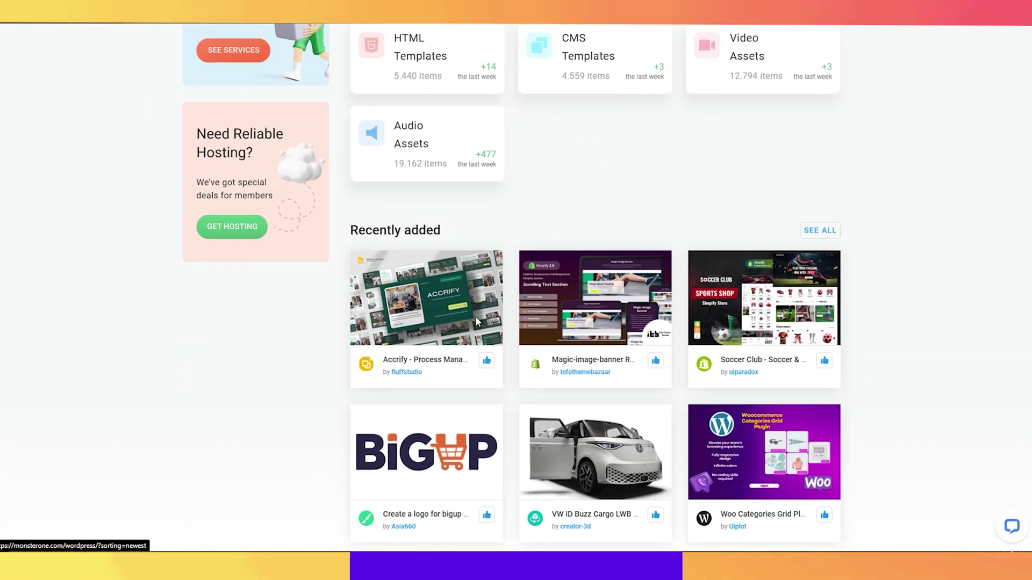
scroll(476, 327, down, 7)
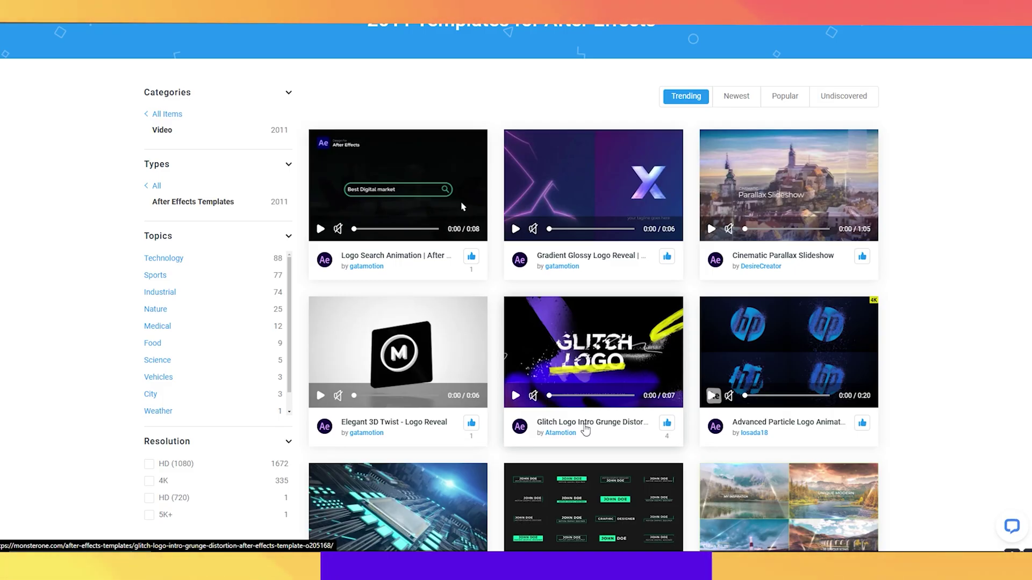
right_click(585, 425)
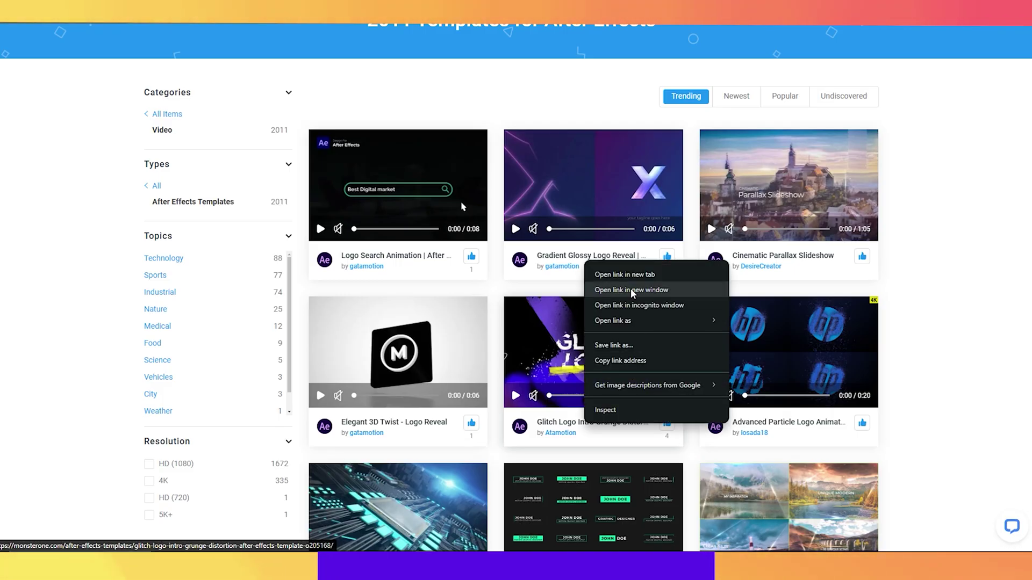
click(629, 274)
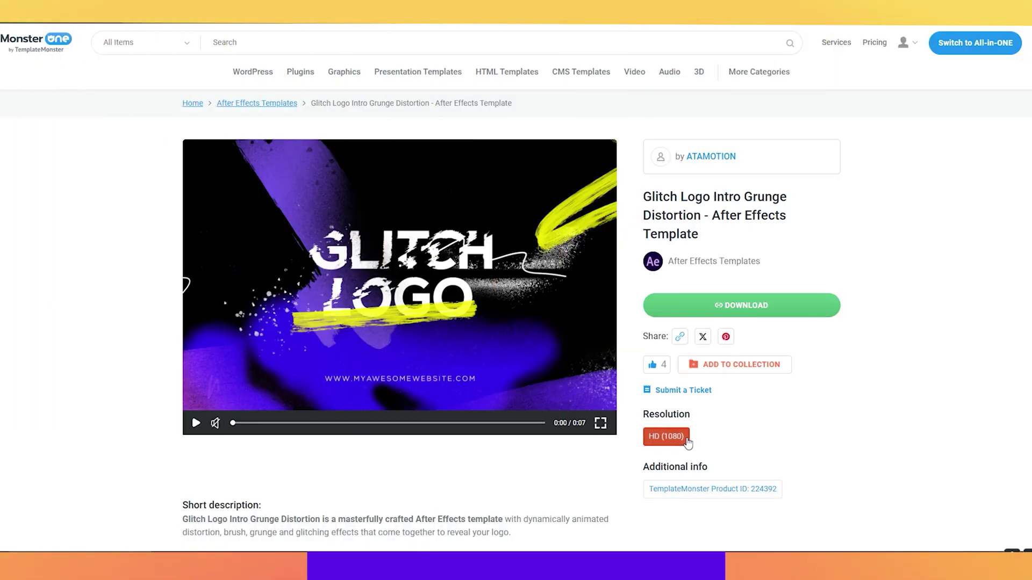
click(726, 305)
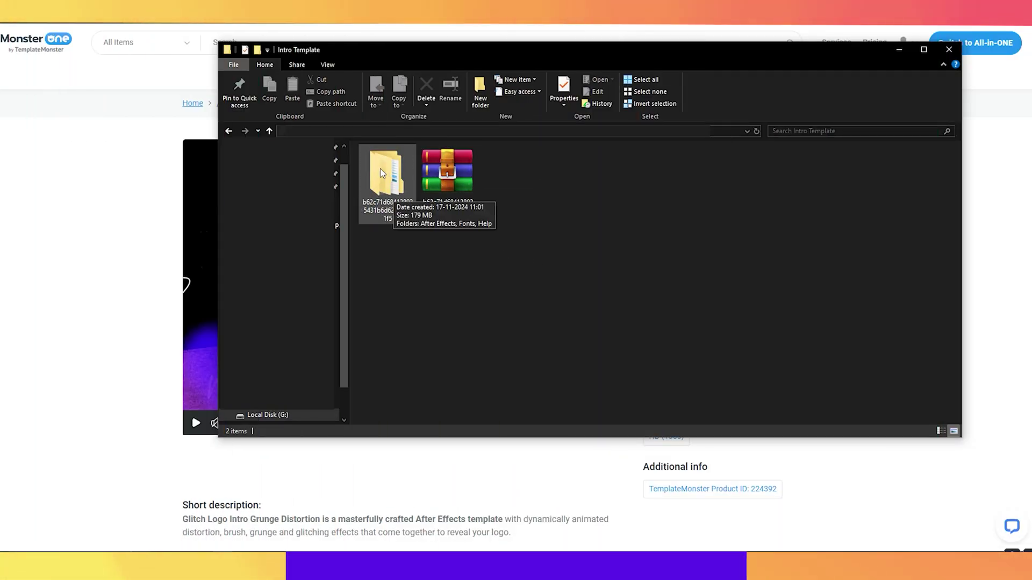
Open the downloaded template folder and look through its Fonts and Help folders
double_click(380, 169)
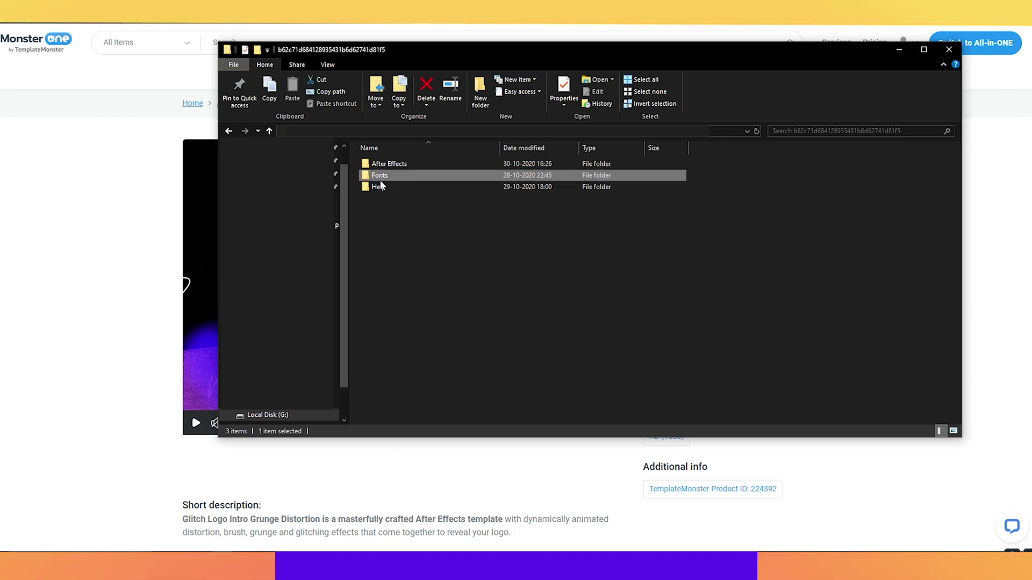
double_click(380, 176)
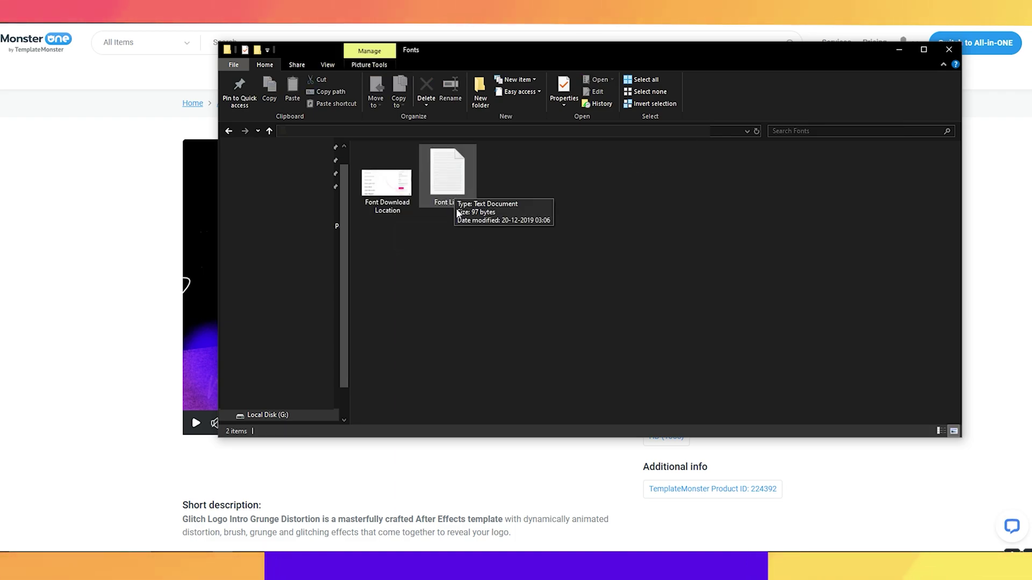
key(alt+Left)
click(384, 191)
double_click(383, 192)
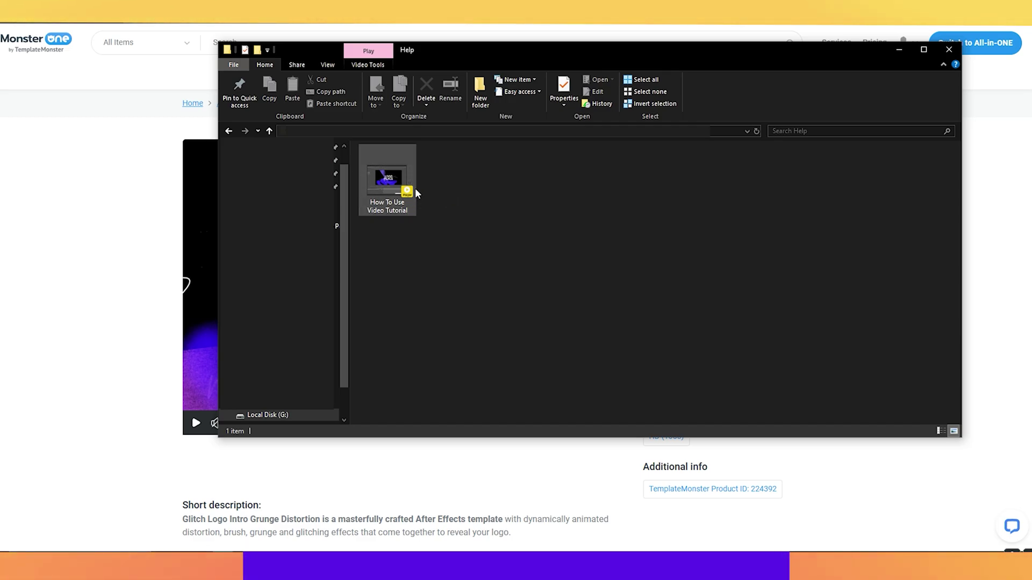
key(alt+Left)
In the After Effects folder, check the Footage contents and select the Glitch Logo Intro Grunge Distortion project
double_click(387, 163)
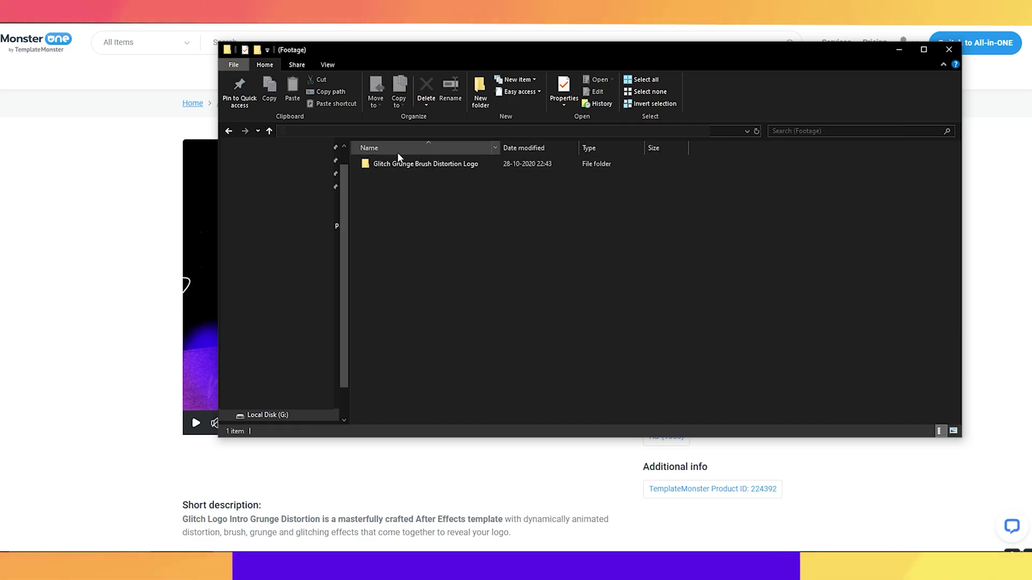
double_click(396, 165)
double_click(385, 172)
key(alt+Left)
key(alt+Left)
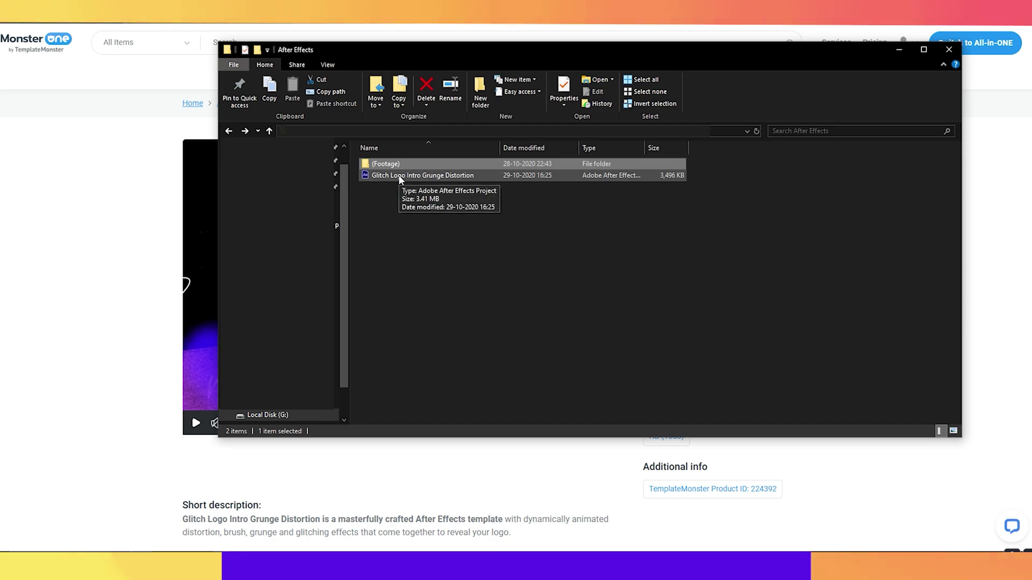
click(398, 175)
Launch the project, scrub the logo animation and open the Logo Animation All composition
key(Return)
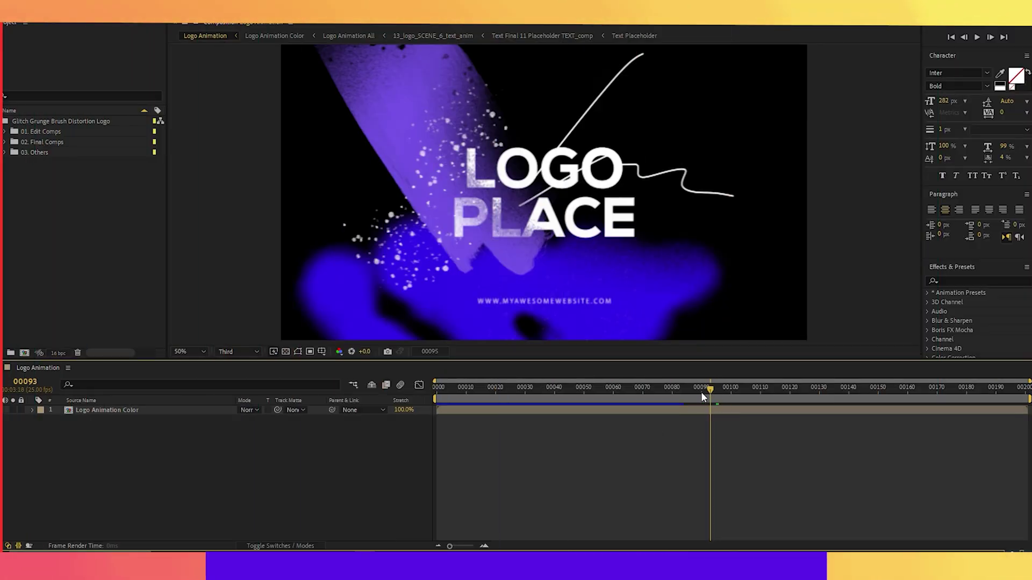
mouse_move(701, 392)
mouse_down()
mouse_move(495, 396)
mouse_move(714, 388)
mouse_up()
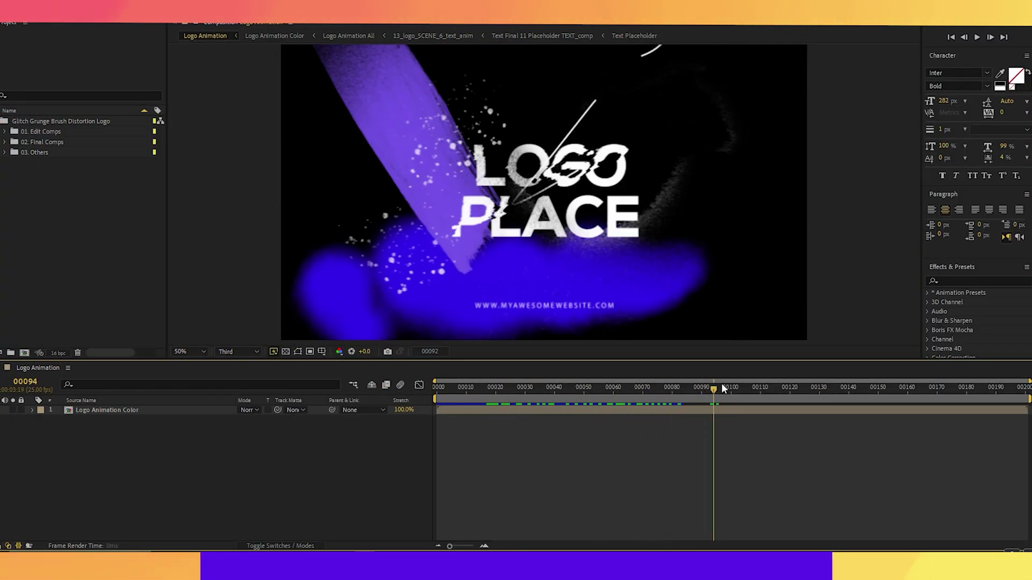
double_click(107, 411)
double_click(107, 410)
scroll(134, 443, down, 10)
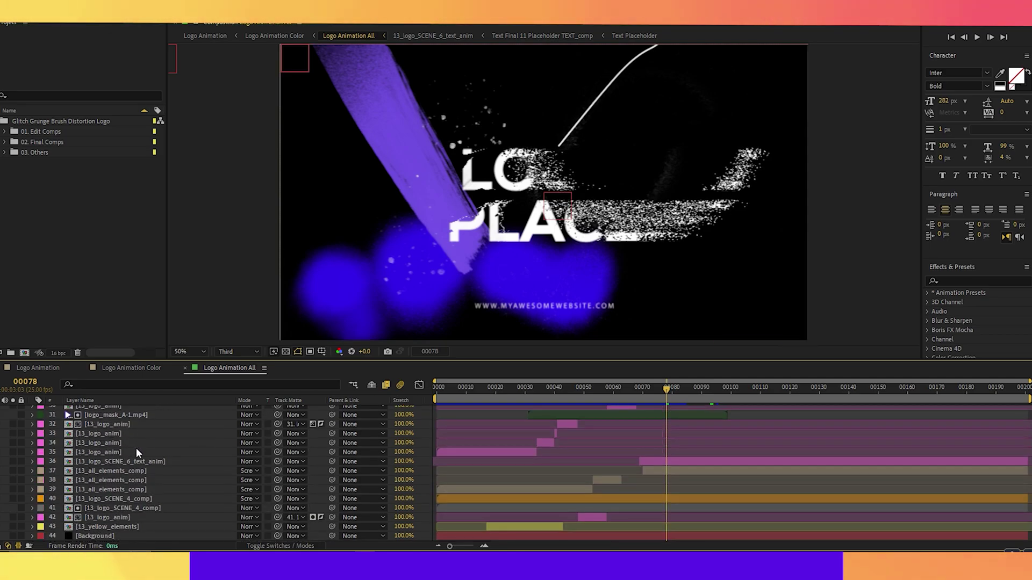
Drill into 13_logo_anim and the Logo Placeholder, import Logo png.png, then return to the main composition
click(116, 517)
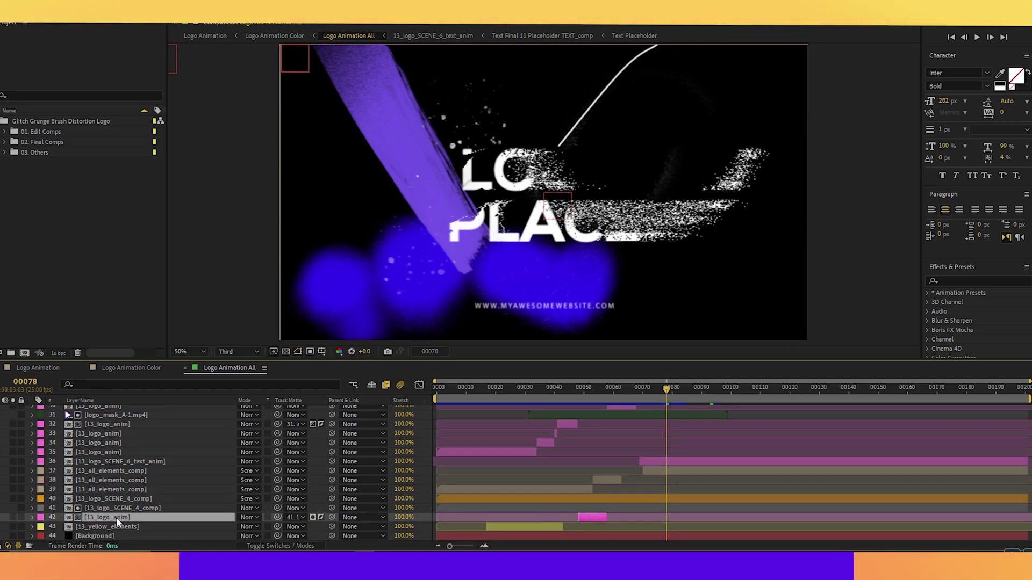
double_click(113, 517)
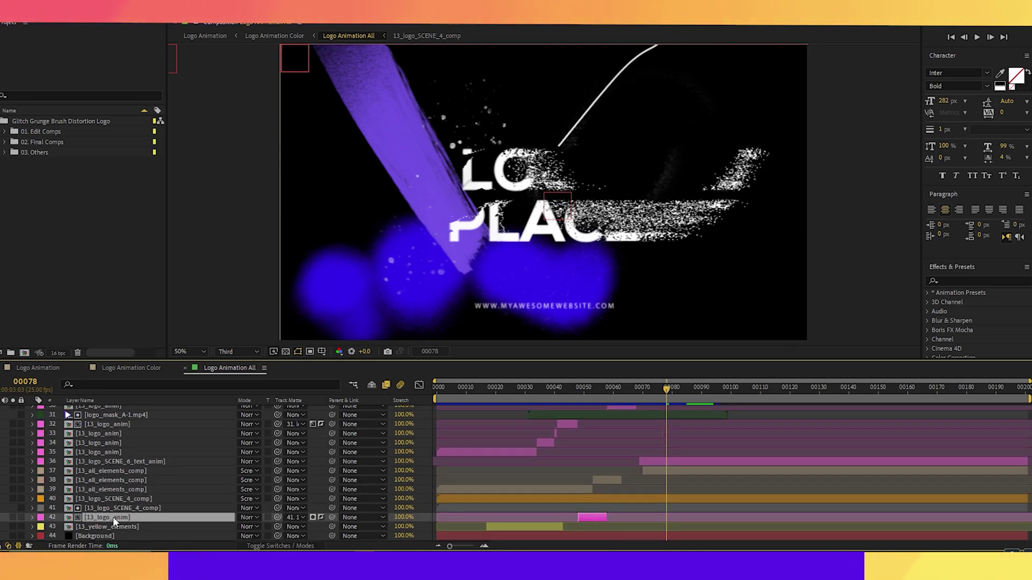
double_click(140, 498)
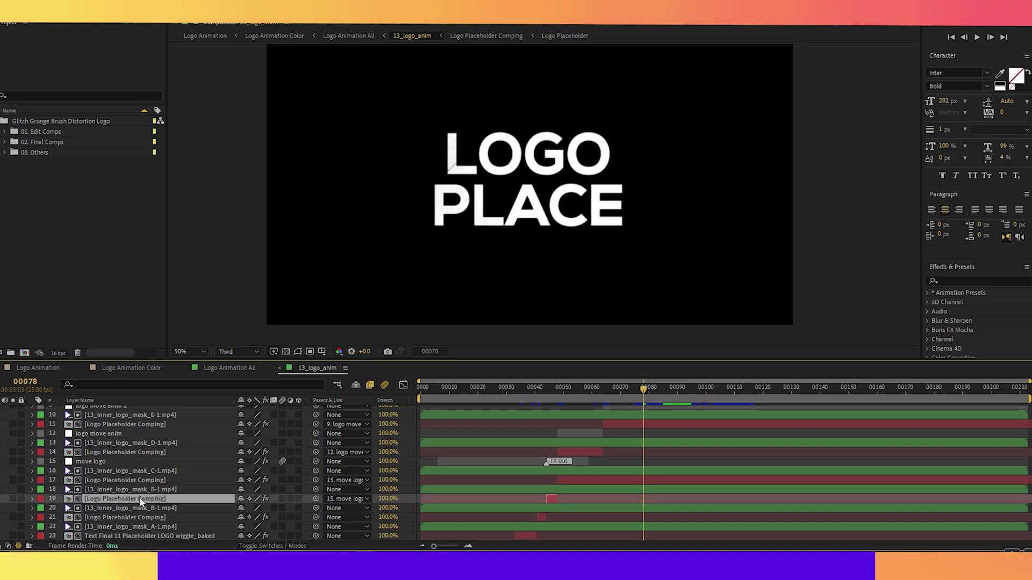
key(alt+Tab)
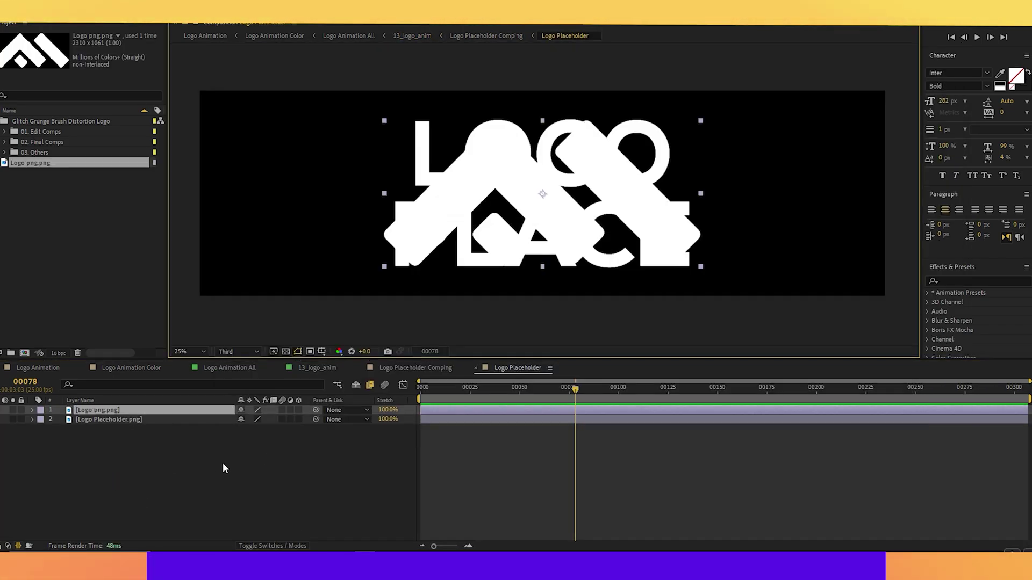
click(475, 368)
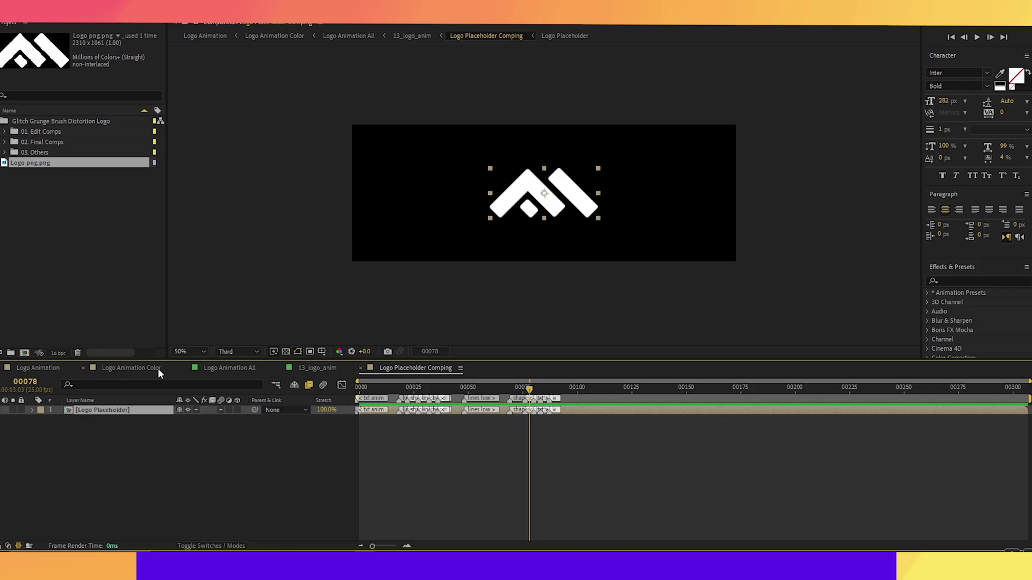
click(131, 368)
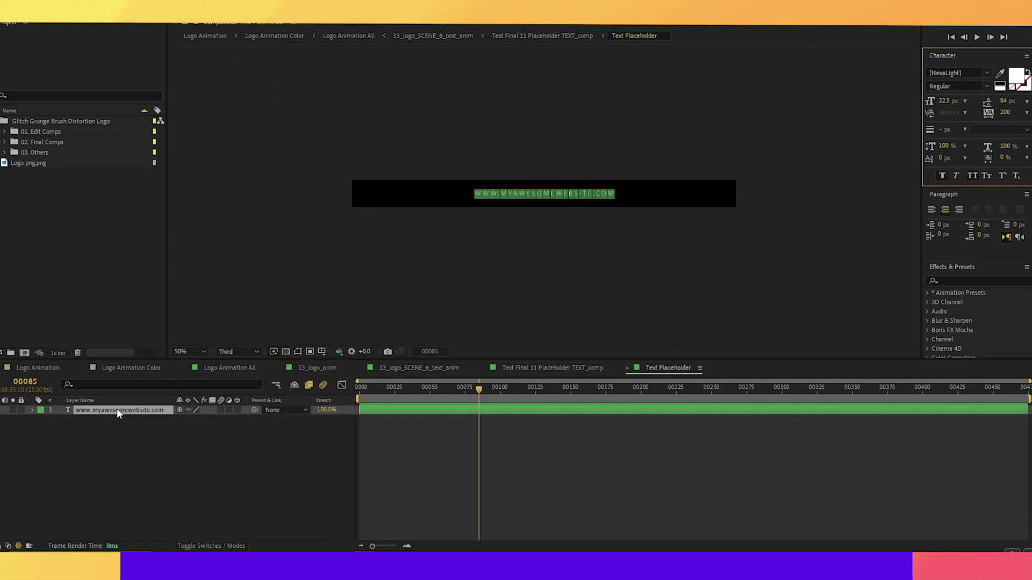
text(@ferak.motions)
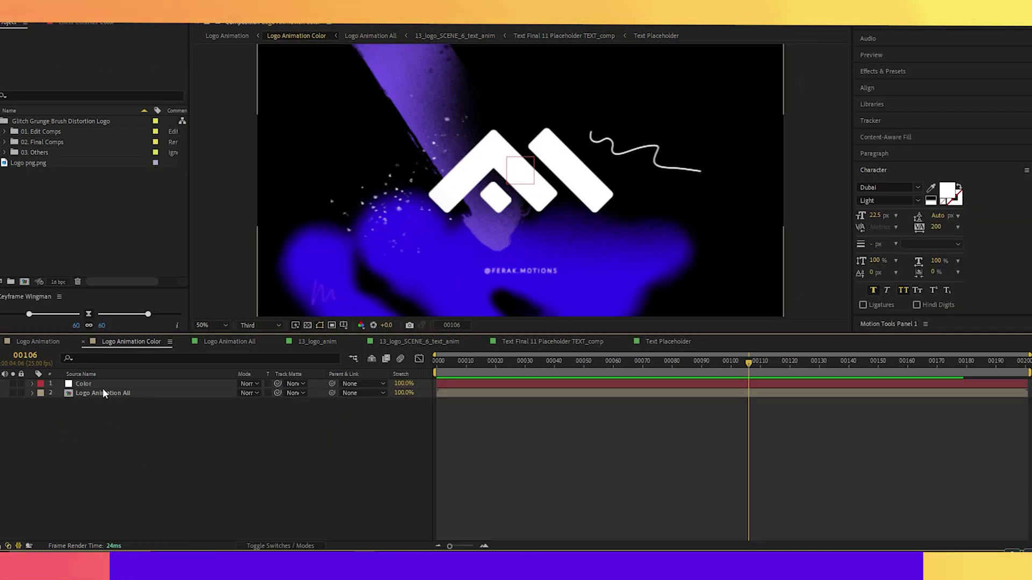
click(98, 384)
click(84, 24)
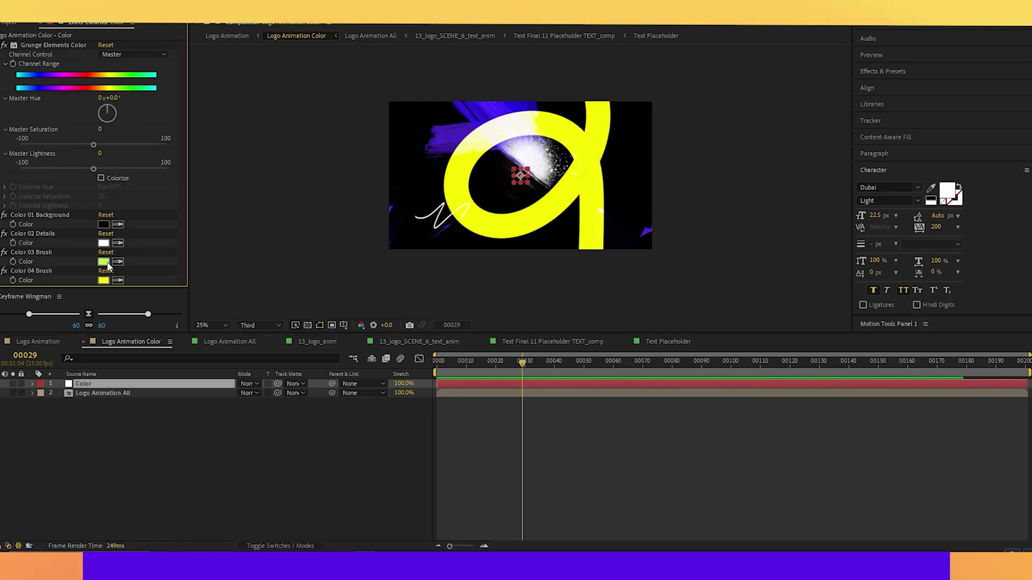
click(103, 262)
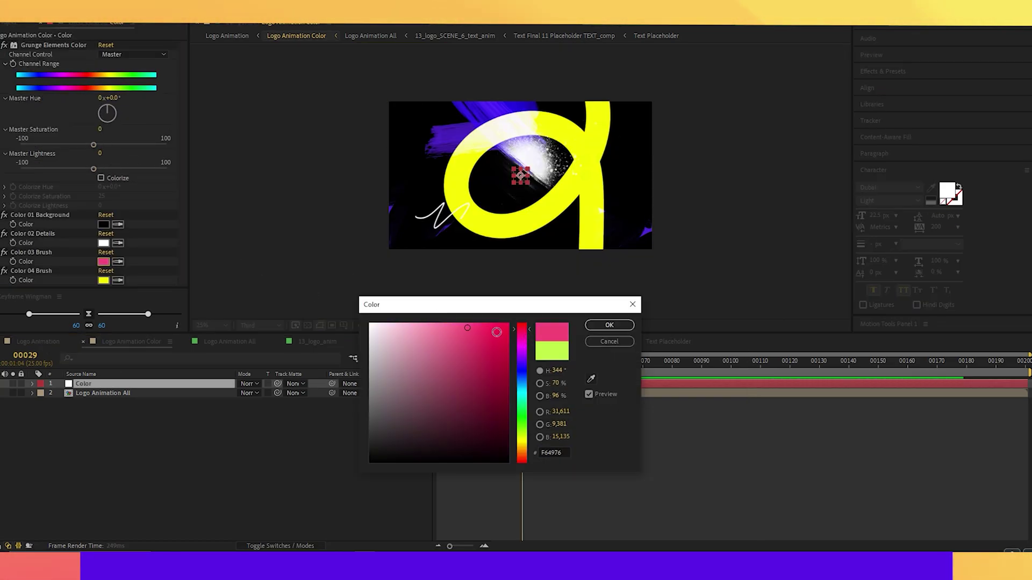
click(610, 326)
Set Color 04 Brush to pale cream and scrub the animation to check the new colours
click(103, 280)
click(415, 371)
click(387, 337)
click(609, 325)
click(570, 362)
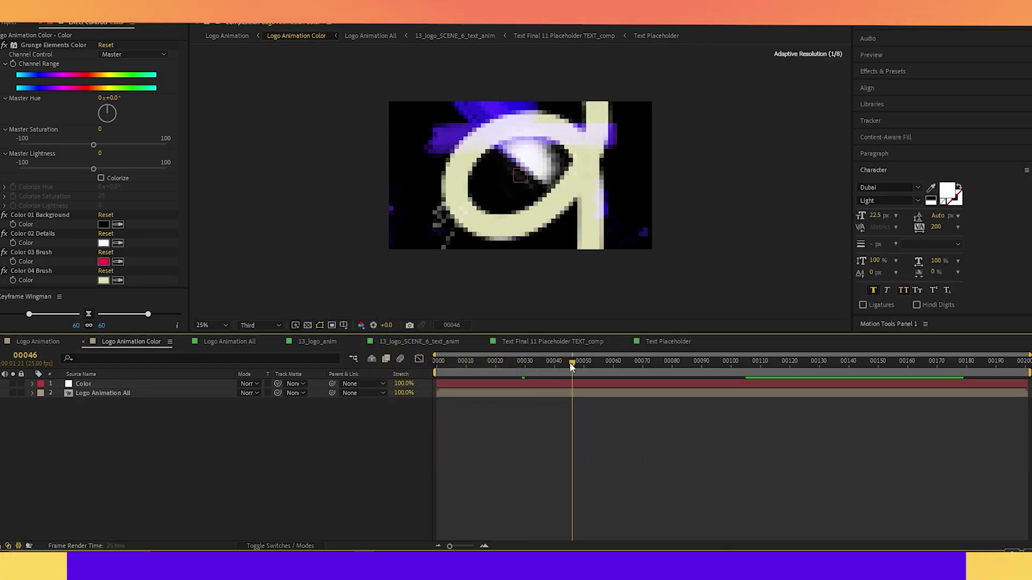
click(489, 363)
drag(489, 365, 884, 387)
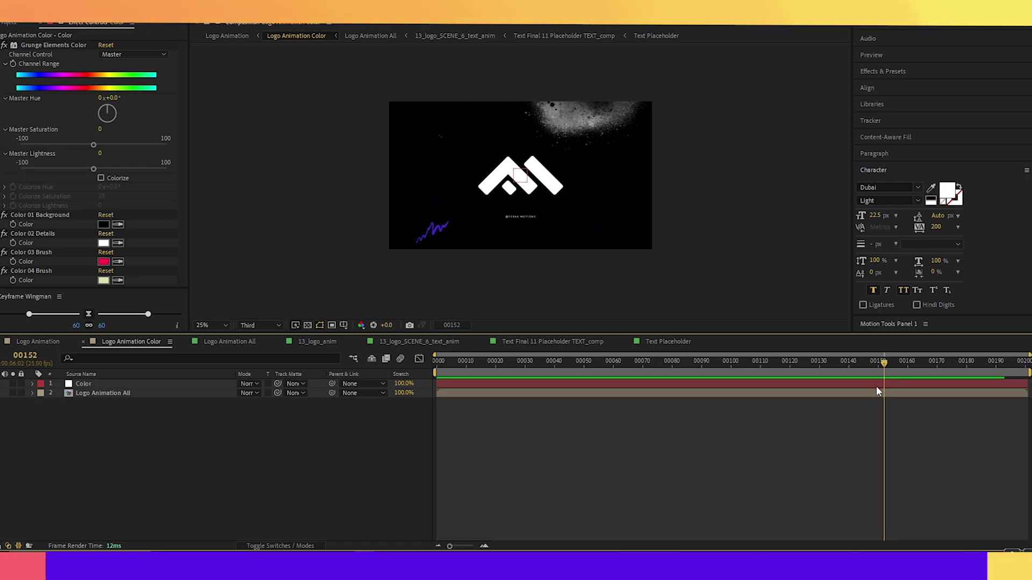
click(233, 326)
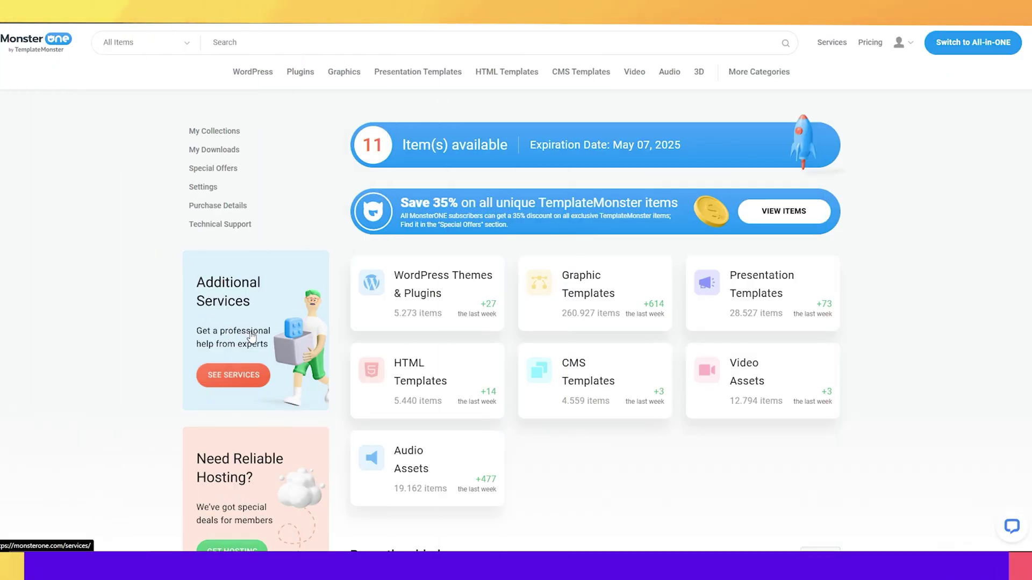
scroll(477, 321, down, 5)
scroll(477, 320, down, 8)
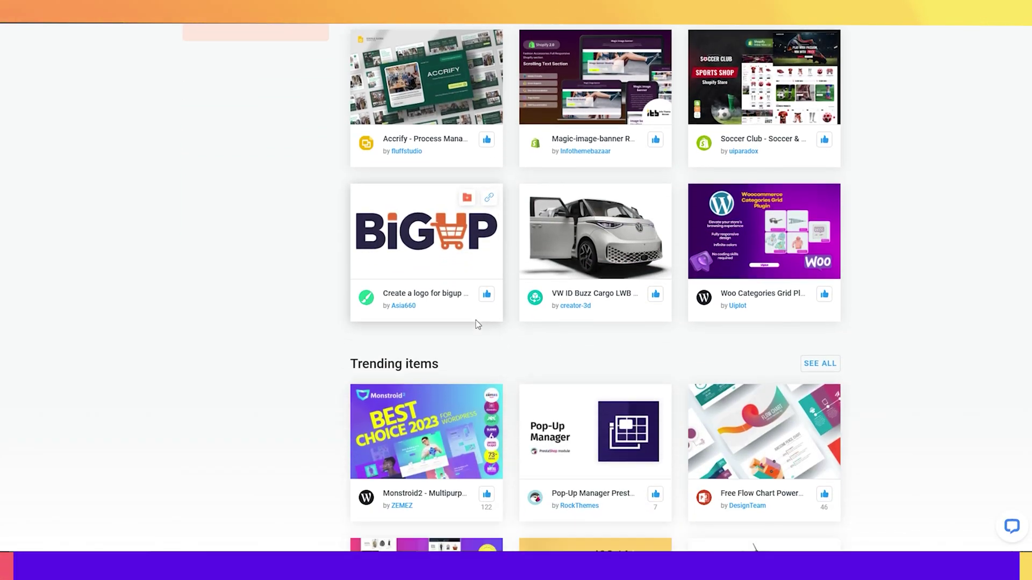
scroll(473, 335, down, 3)
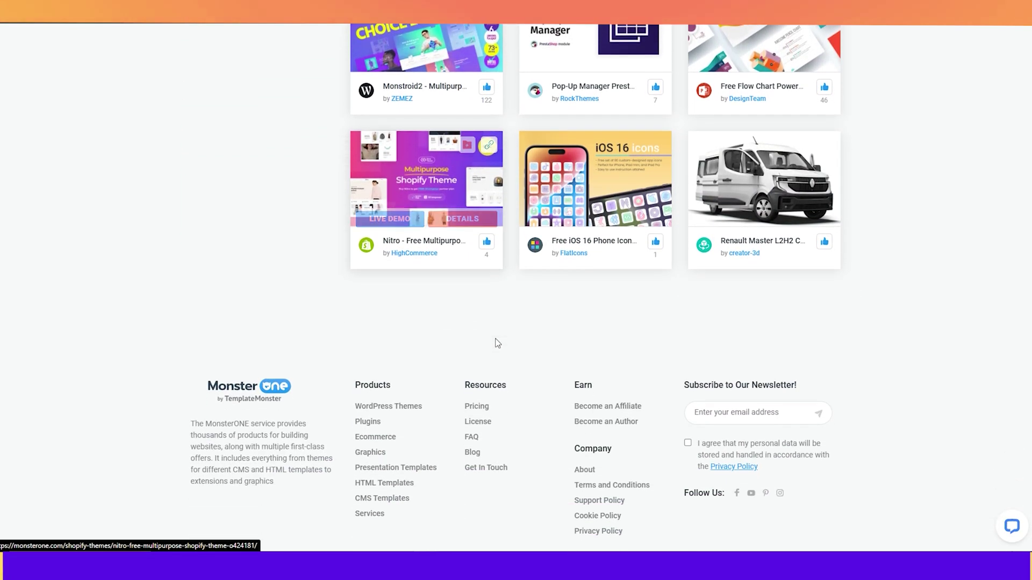
scroll(664, 336, down, 1)
scroll(661, 335, up, 7)
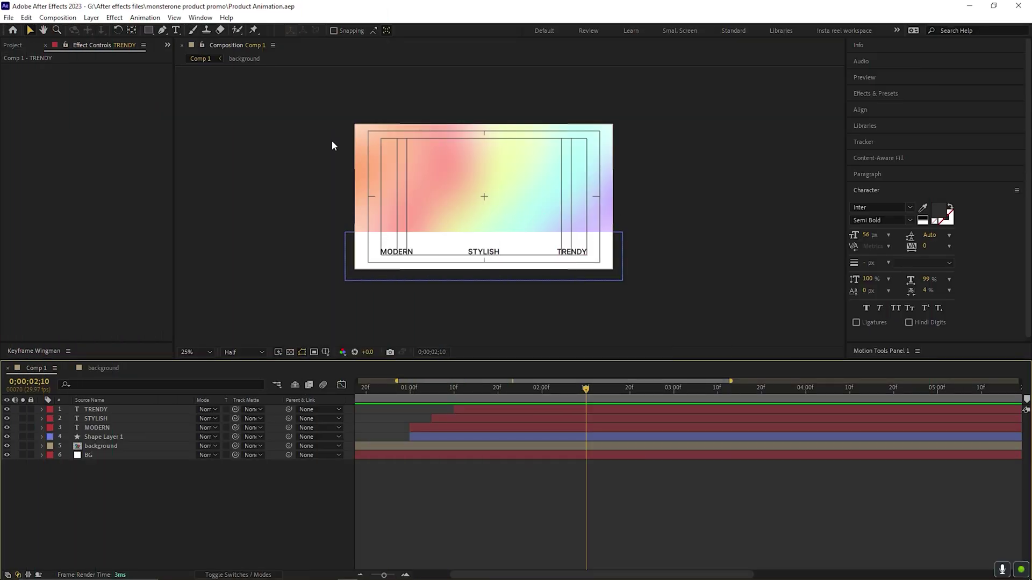
Draw a white rectangle right of the gradient and expand its Rectangle Path size and roundness settings
click(150, 31)
drag(524, 182, 581, 202)
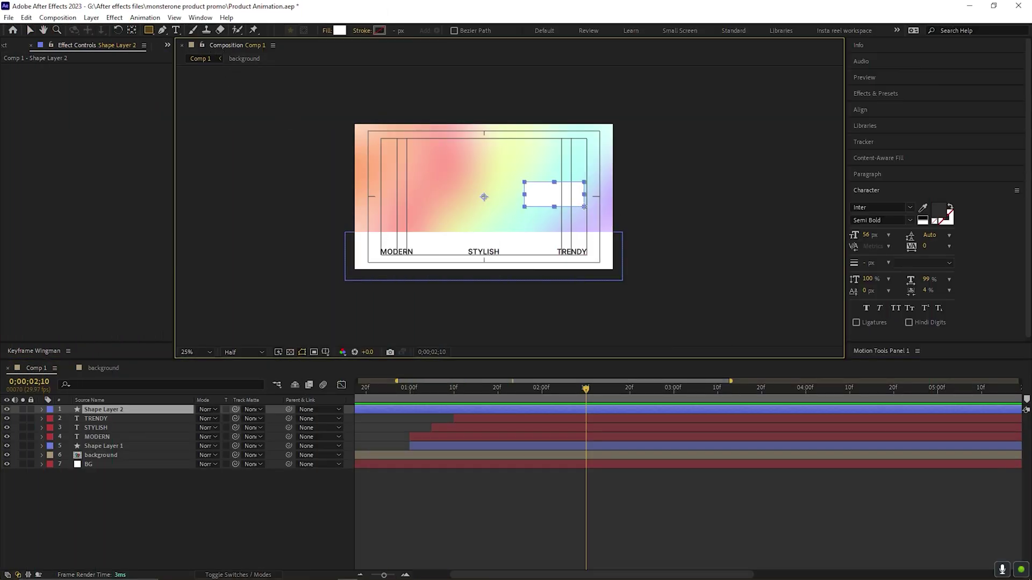
scroll(577, 198, up, 2)
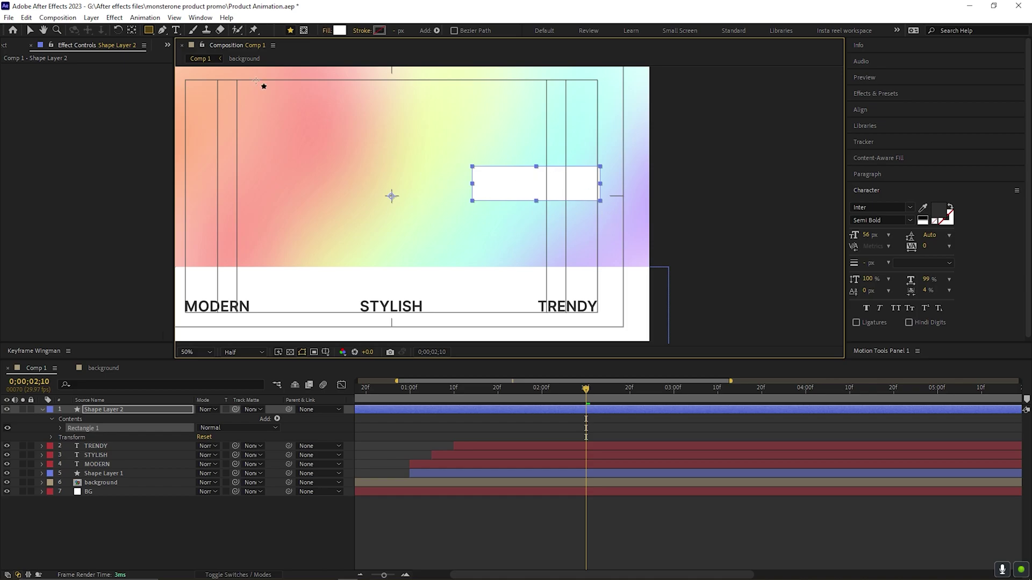
click(135, 30)
click(223, 381)
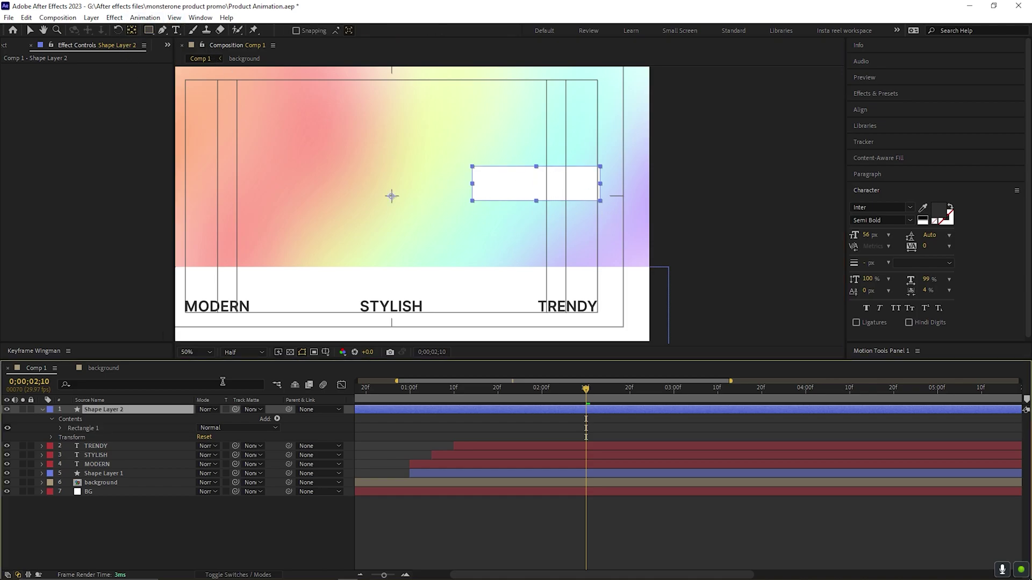
click(391, 198)
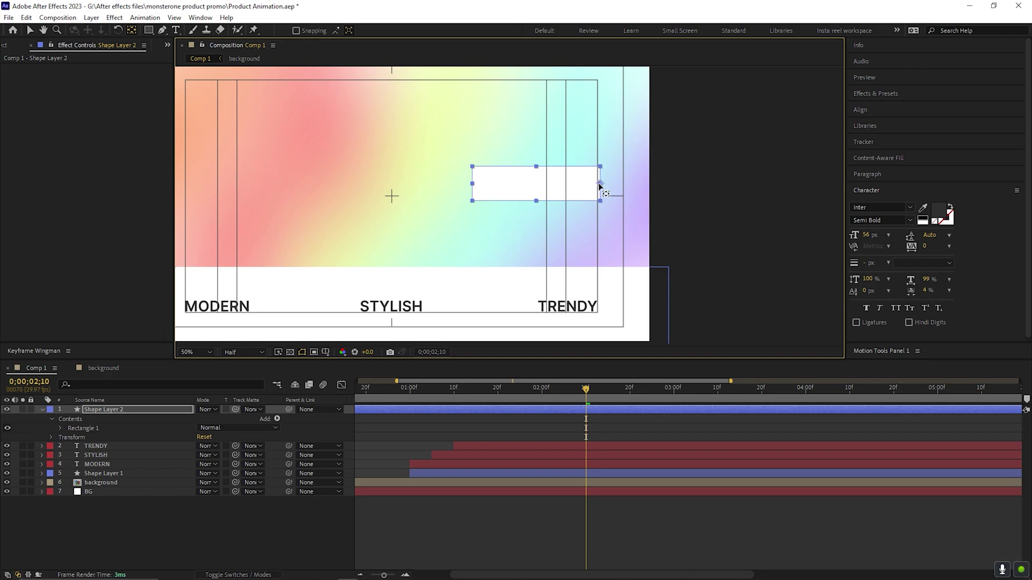
click(60, 429)
click(70, 437)
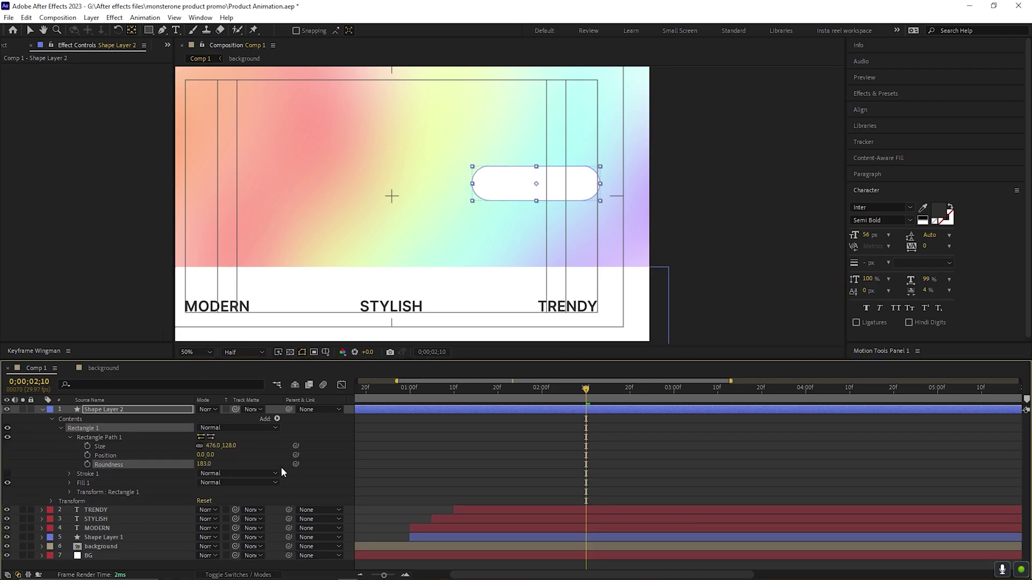
Move the pill layer to start at one second and set up its Scale animation
mouse_move(356, 409)
mouse_down()
mouse_move(412, 456)
mouse_move(418, 409)
mouse_up()
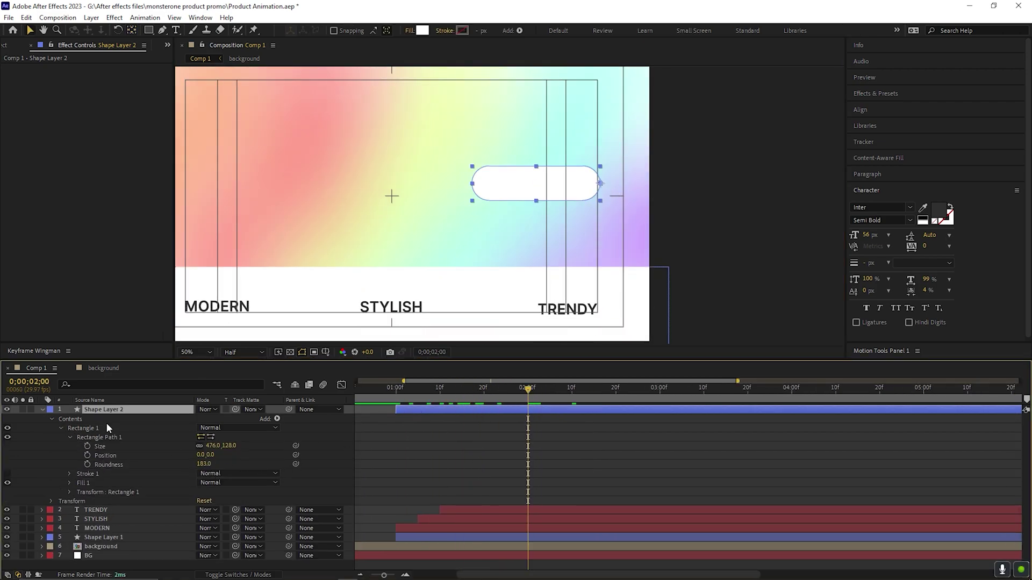
key(s)
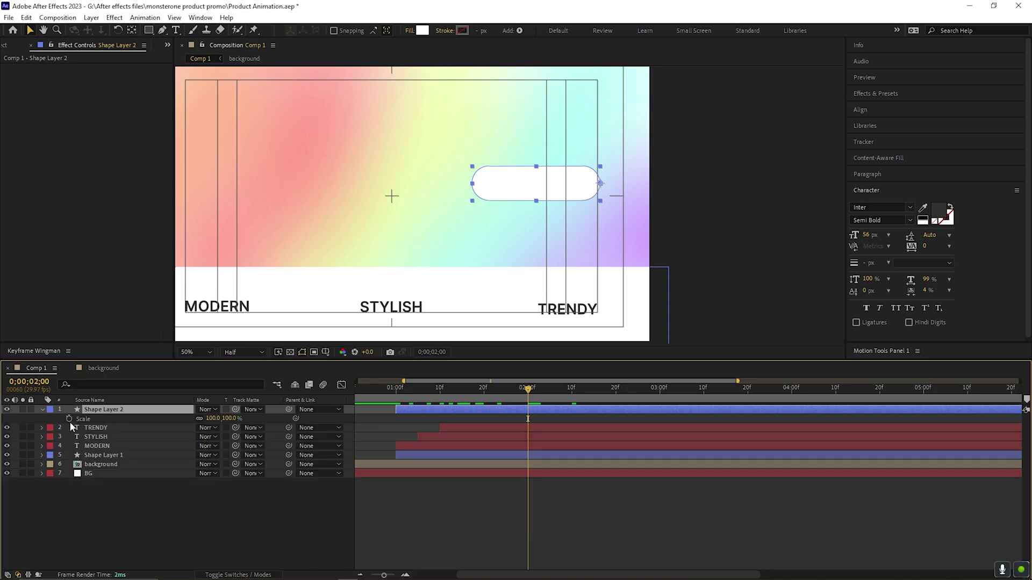
key(i)
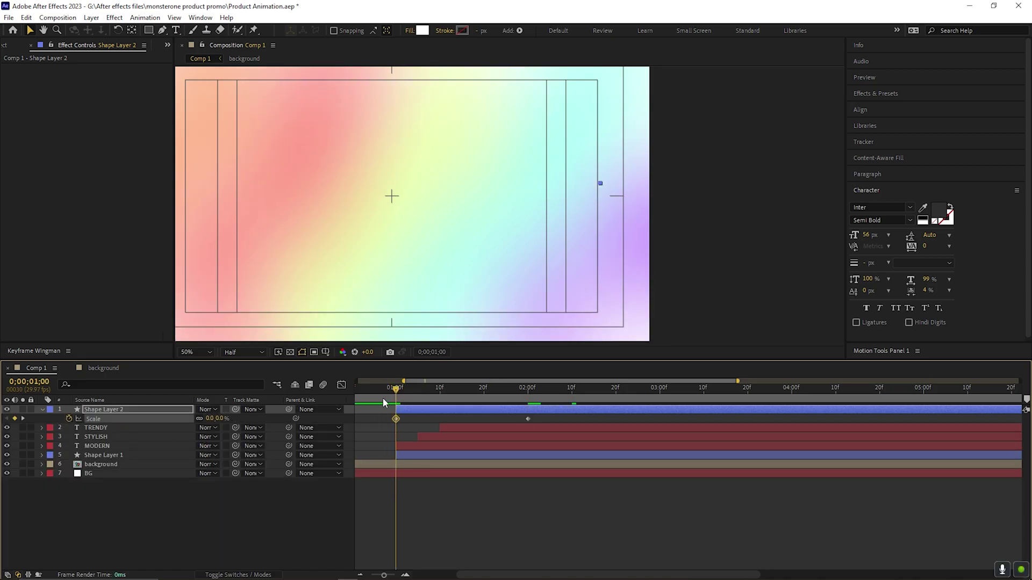
drag(404, 393, 411, 421)
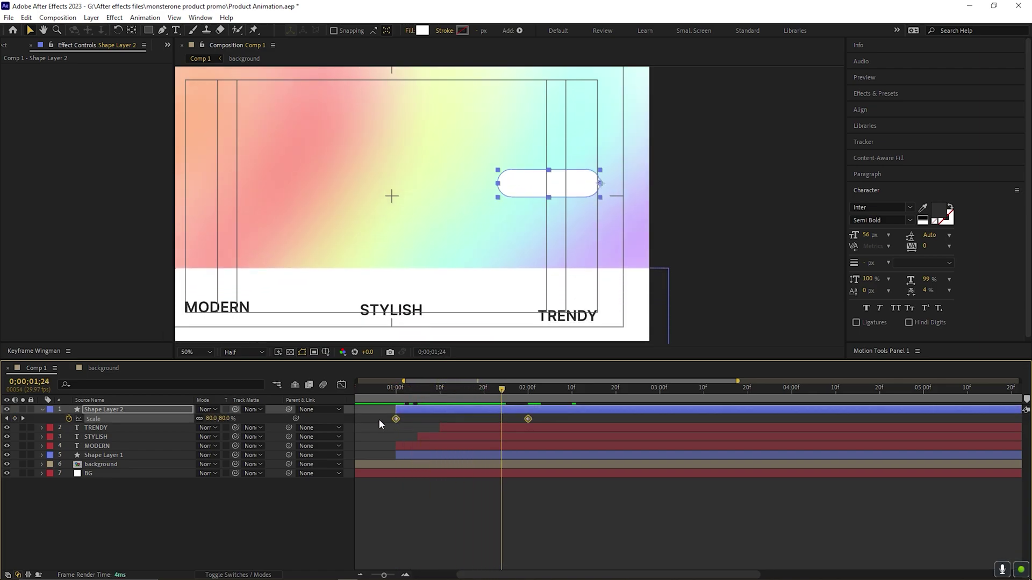
Easy Ease the pill's 0%-to-100% scale keyframes and sharpen the speed graph's peak
key(F9)
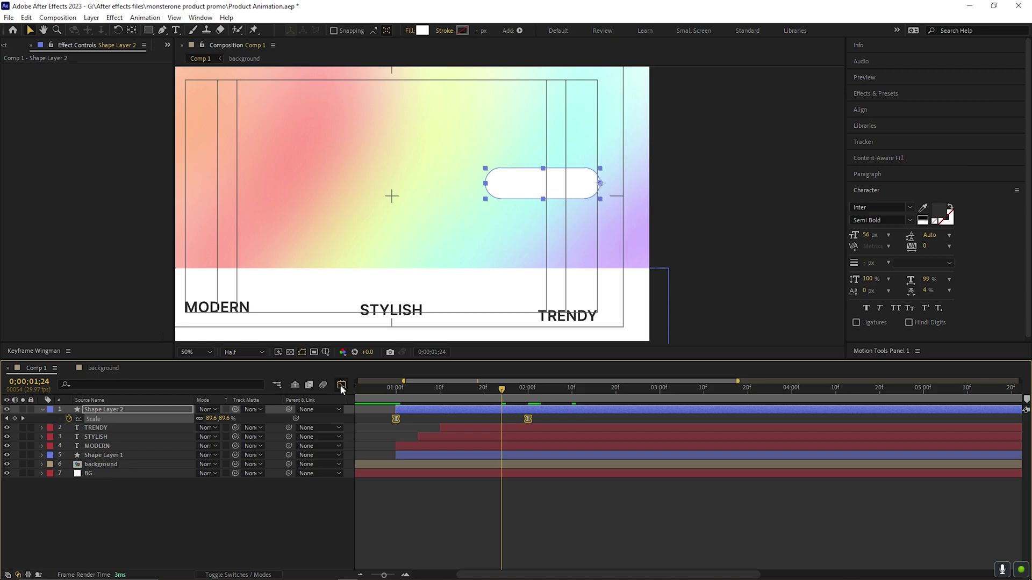
click(341, 385)
drag(506, 544, 528, 548)
drag(538, 397, 469, 396)
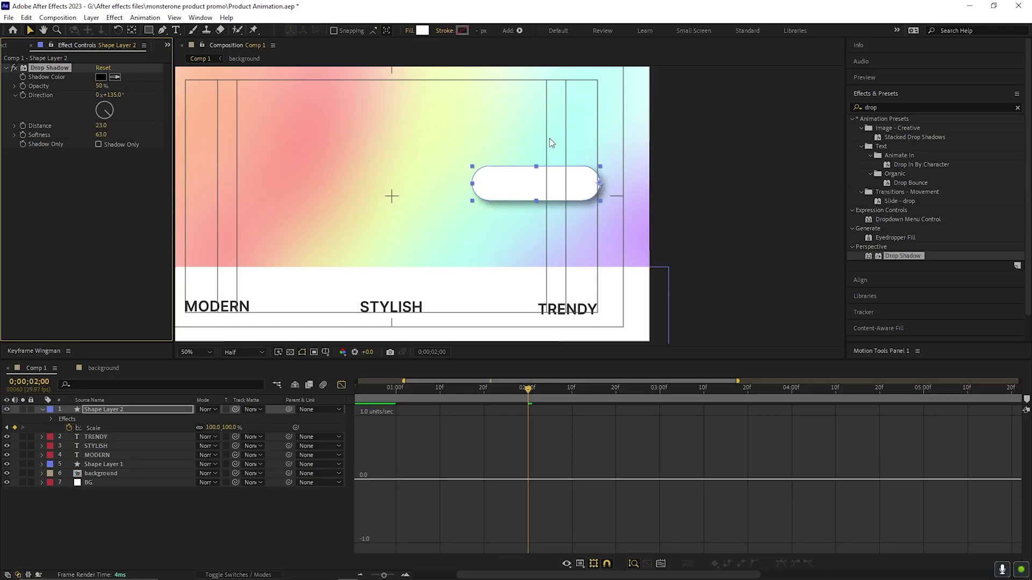
Change the pill's fill colour to orange FFA235
click(422, 30)
click(524, 468)
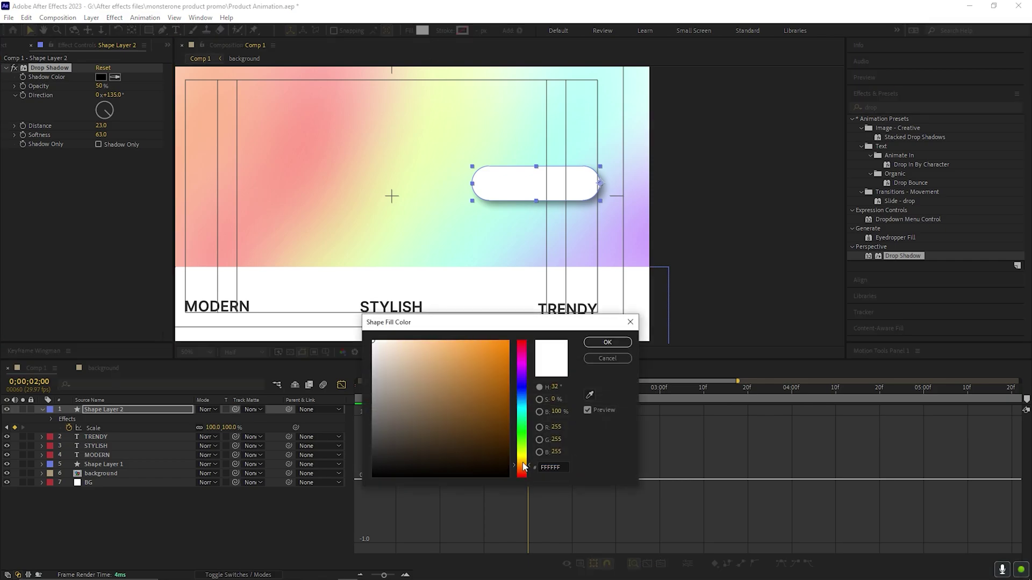
click(480, 338)
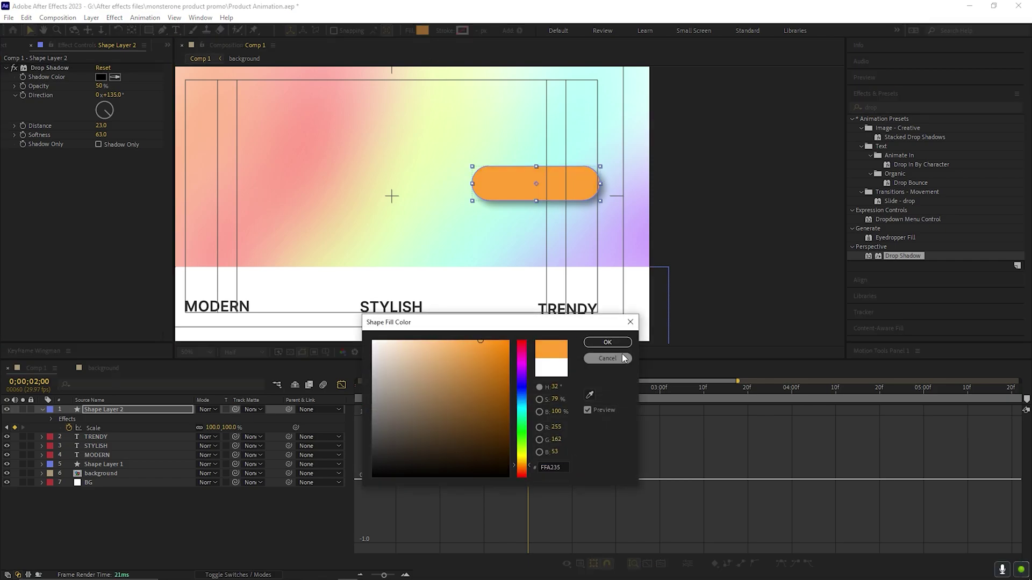
click(608, 342)
click(43, 410)
click(119, 500)
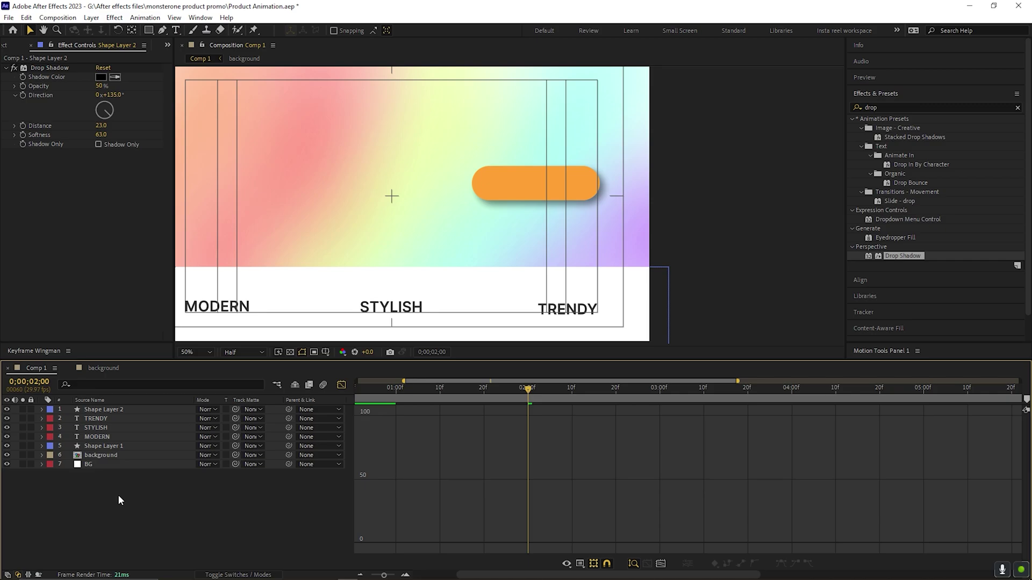
Add an ORDER NOW text layer centred on the orange pill
key(ctrl+t)
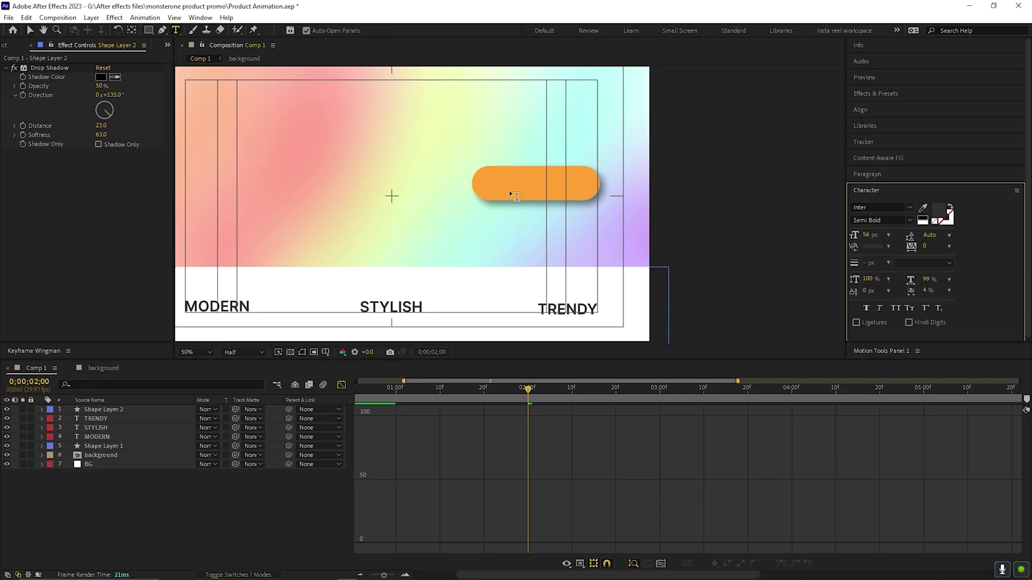
click(508, 186)
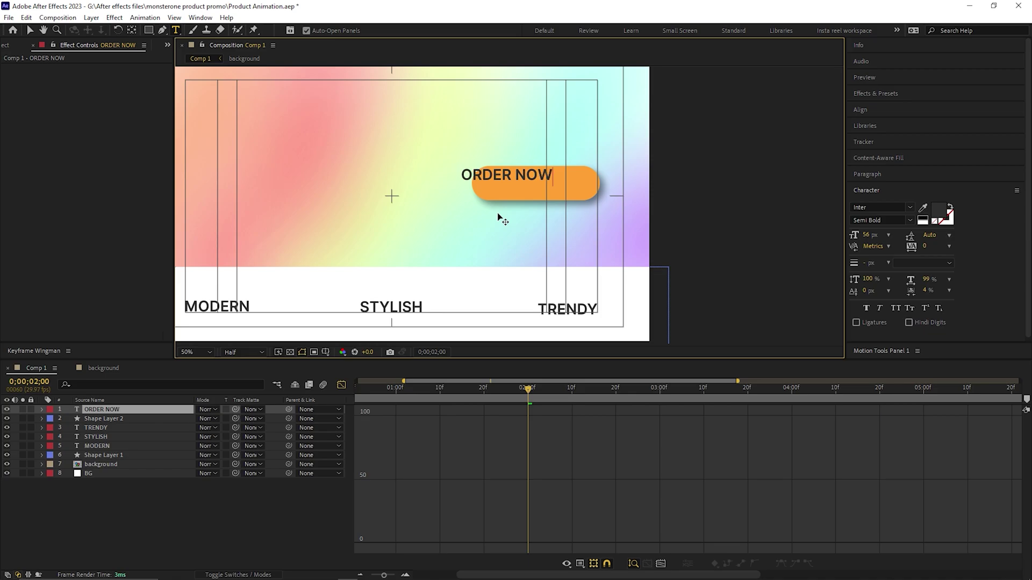
click(30, 31)
drag(534, 175, 563, 184)
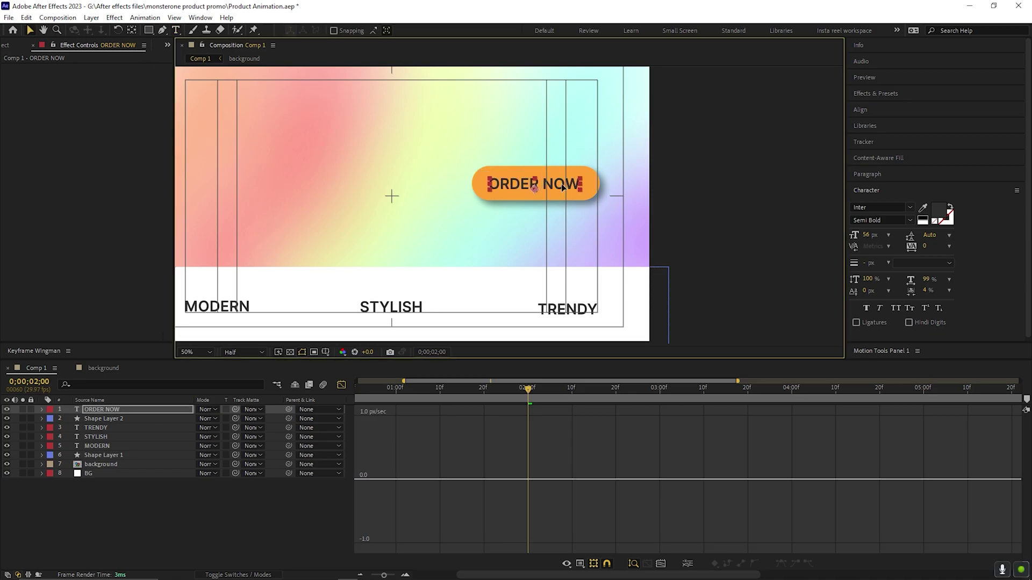
Colour ORDER NOW near-white F9F9F9 and draw a rectangle mask around it
click(942, 214)
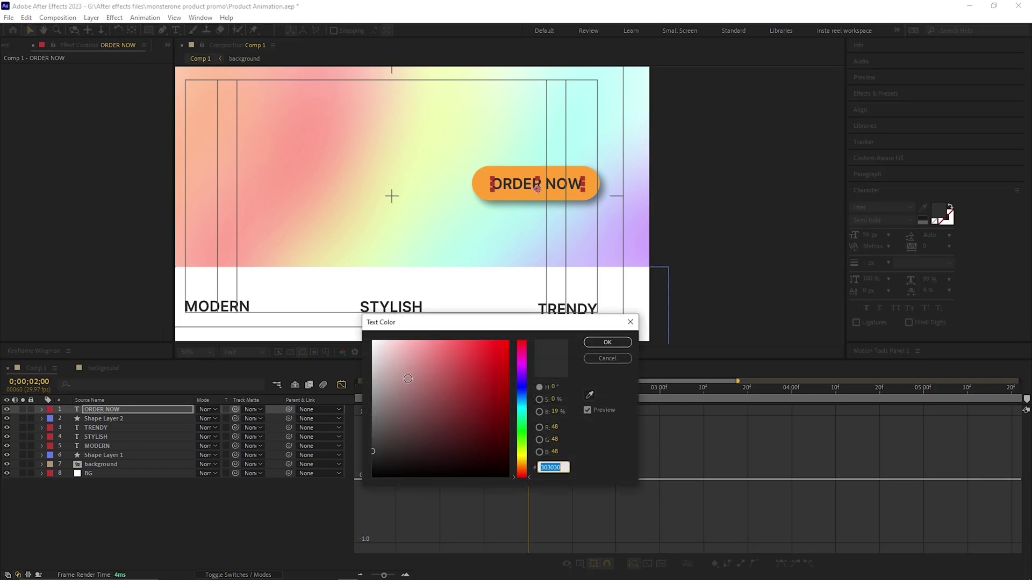
click(599, 343)
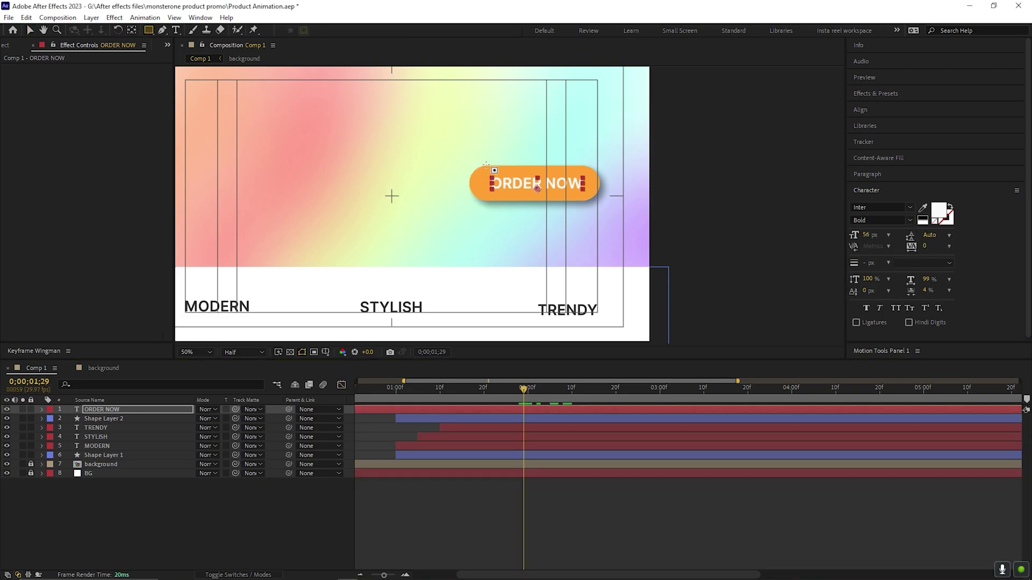
drag(485, 166, 587, 201)
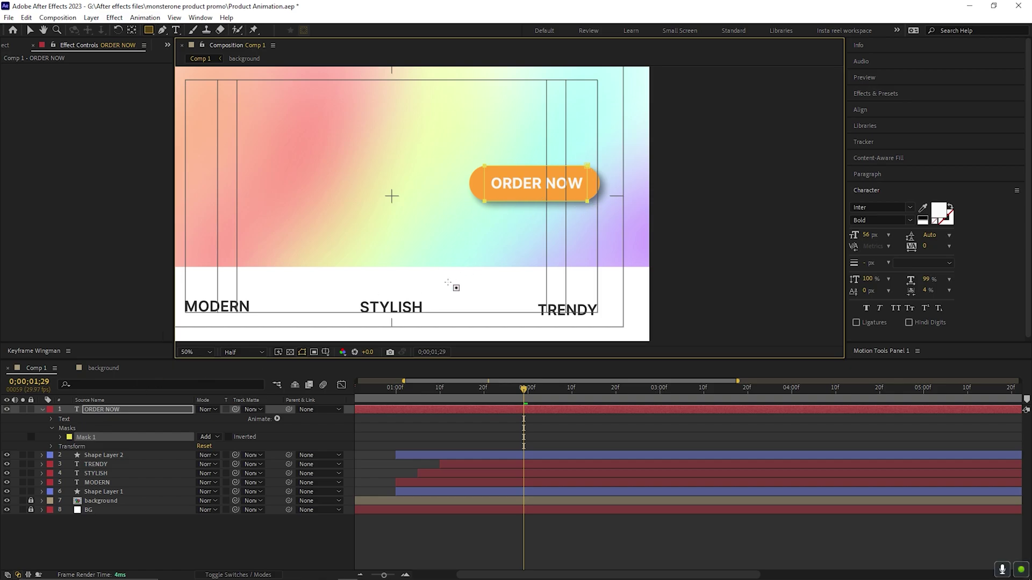
Add a Position animator to ORDER NOW: 0,0 at two seconds, pushed above the pill at one second
click(277, 419)
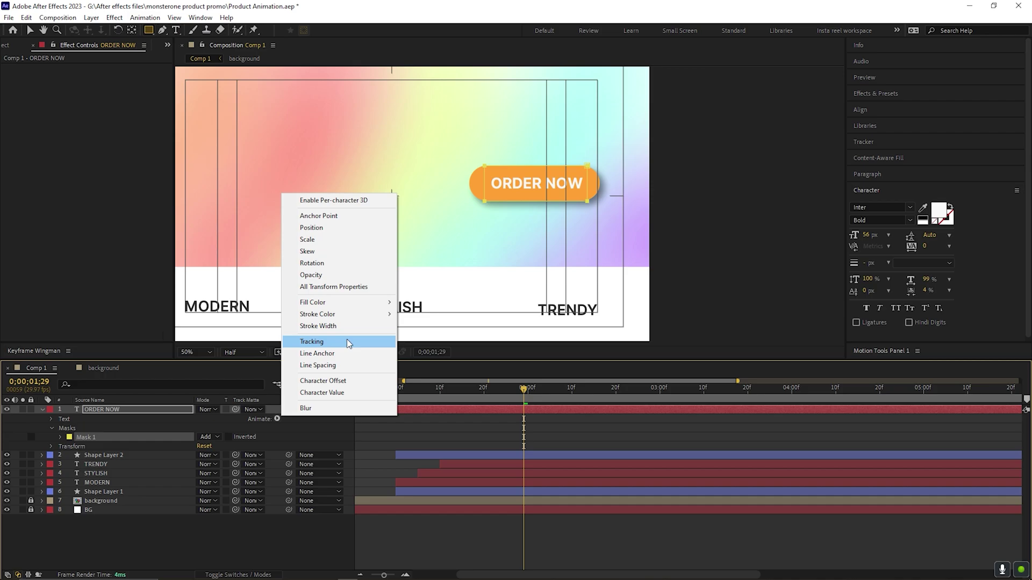
click(328, 228)
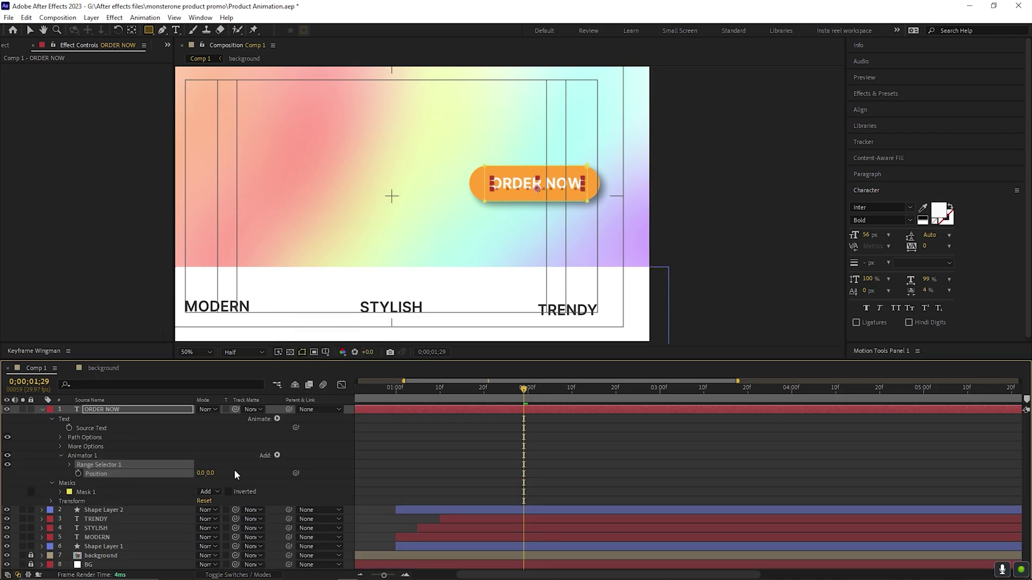
drag(209, 473, 194, 473)
click(349, 443)
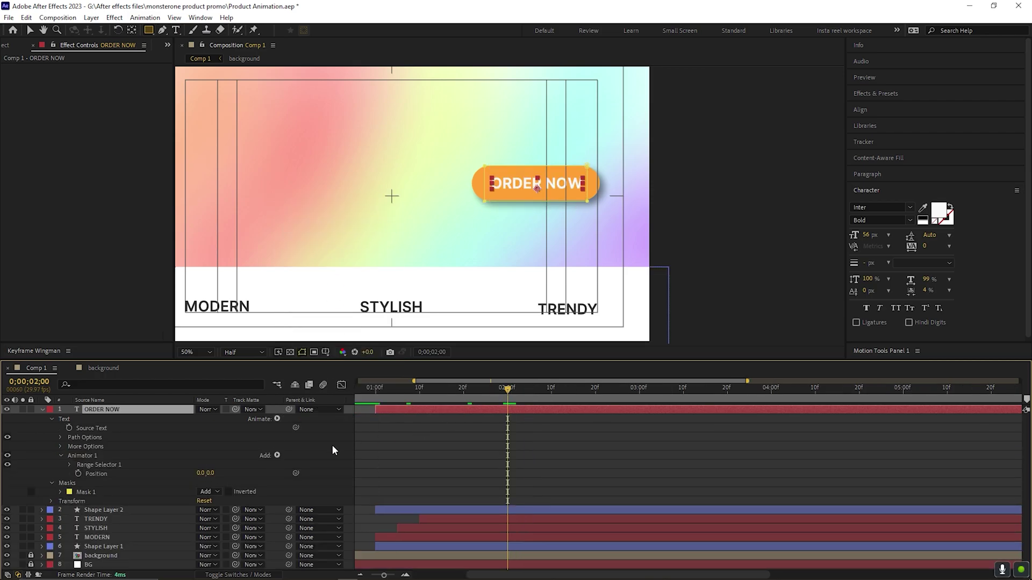
click(77, 473)
click(379, 398)
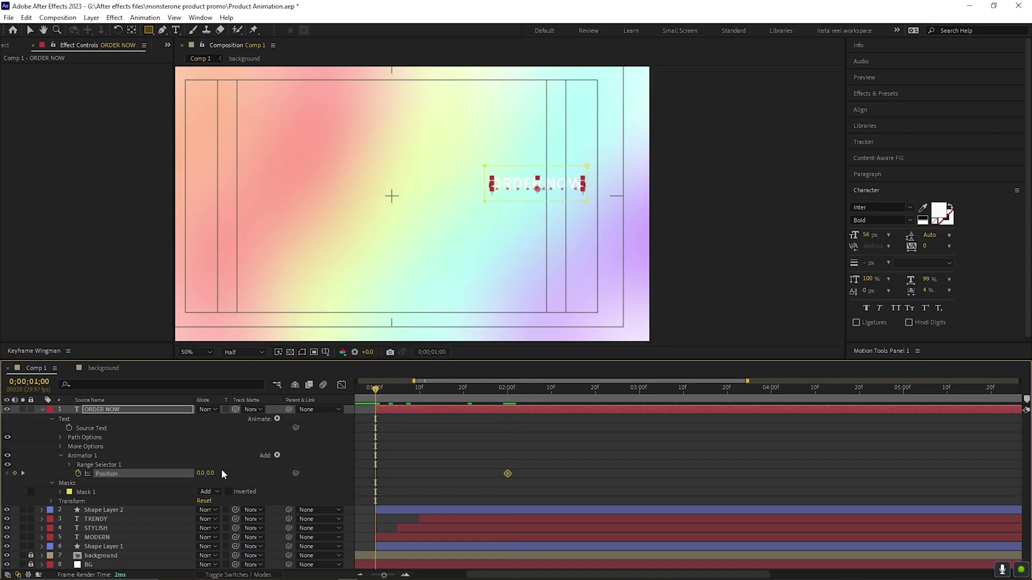
drag(203, 473, 161, 475)
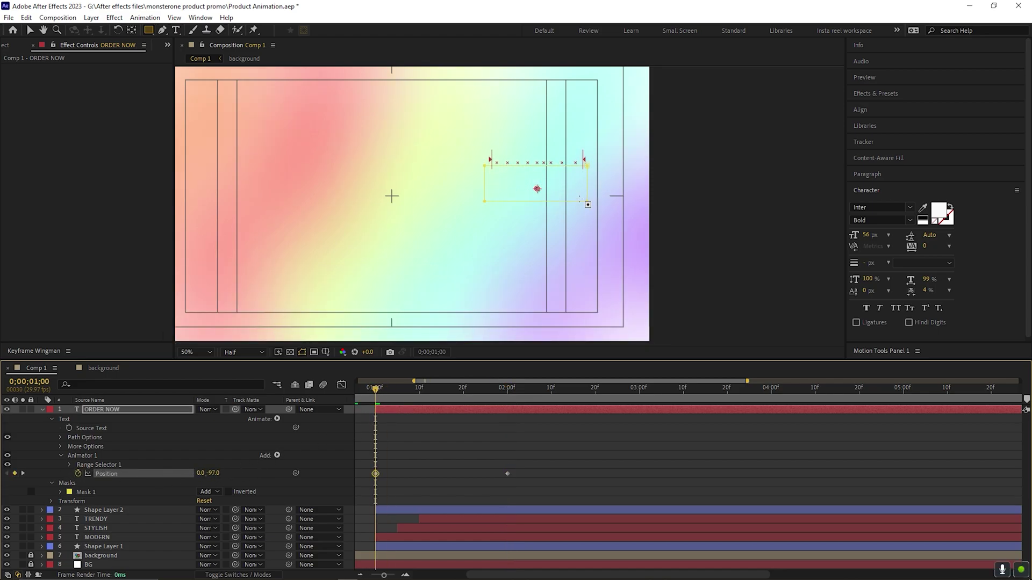
drag(375, 393, 493, 411)
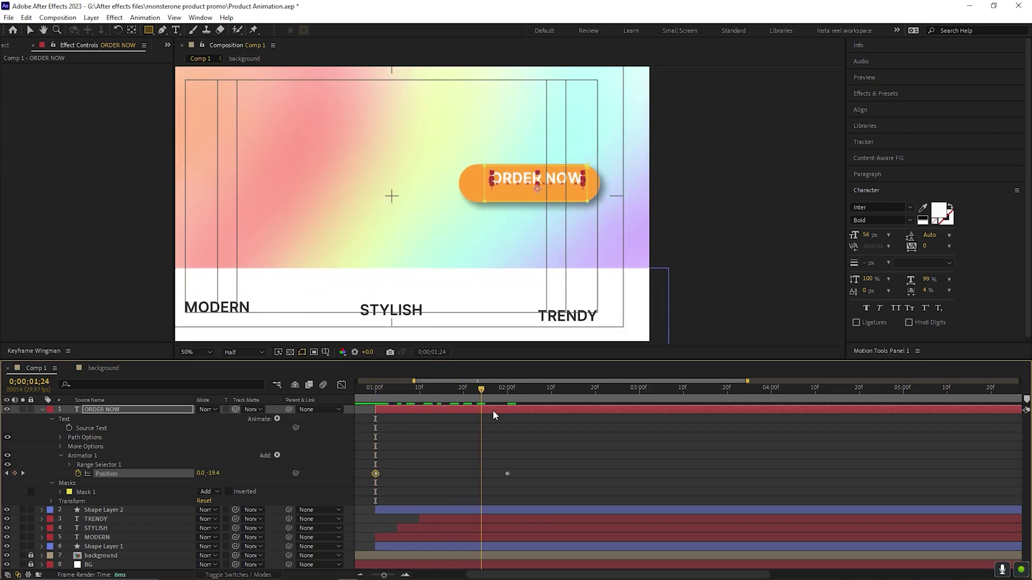
Easy Ease both position keyframes and shape the speed curve to start fast and settle slowly
drag(528, 461, 368, 481)
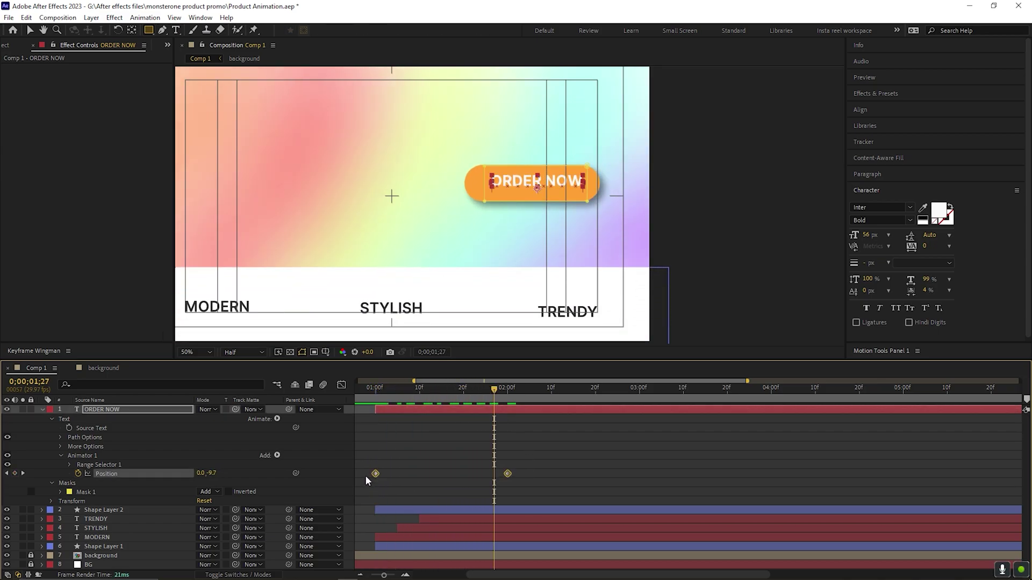
key(F9)
click(341, 385)
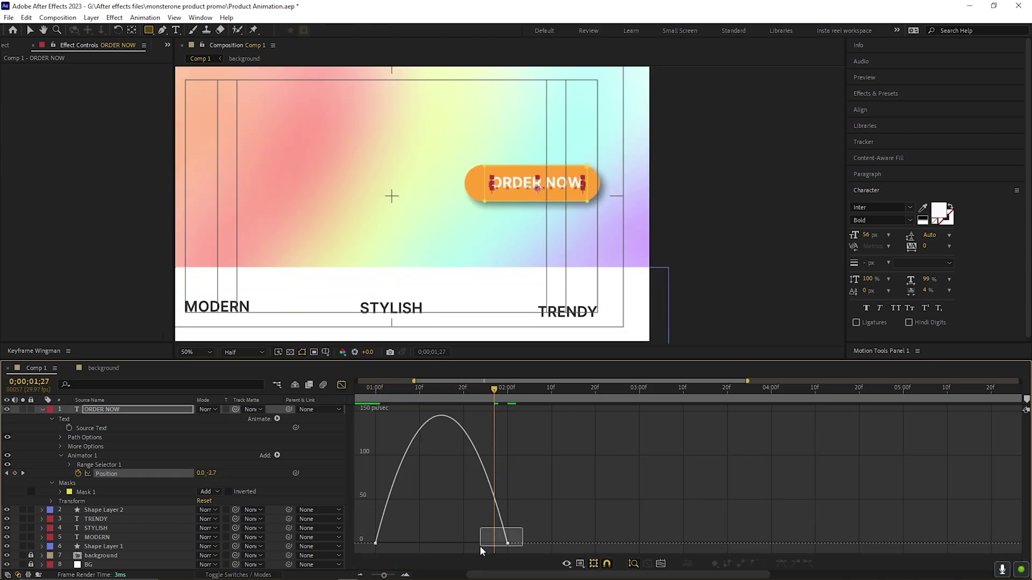
drag(489, 544, 448, 543)
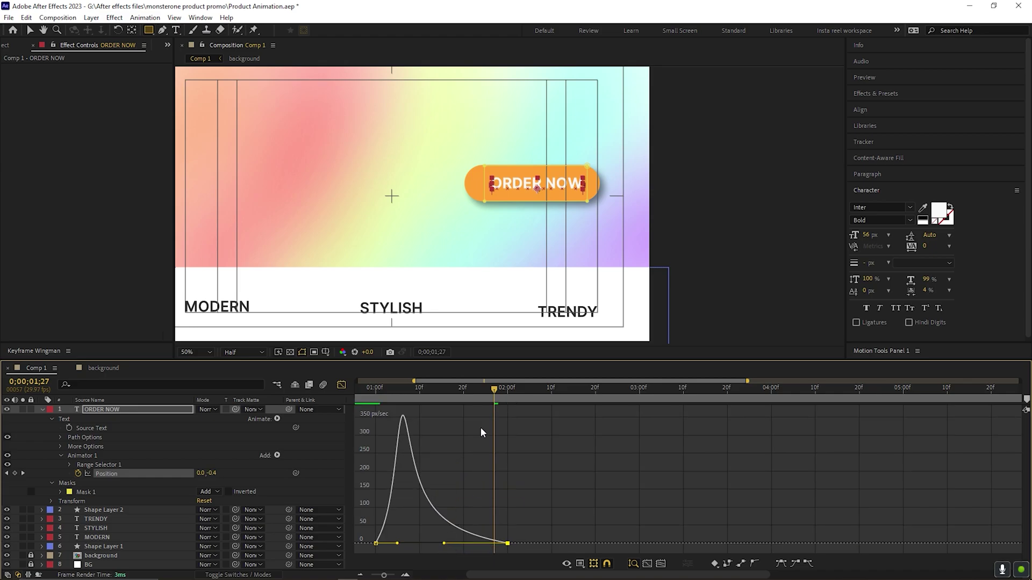
click(441, 388)
key(space)
Feather ORDER NOW's inverted Mask 1 to 52 px
click(341, 385)
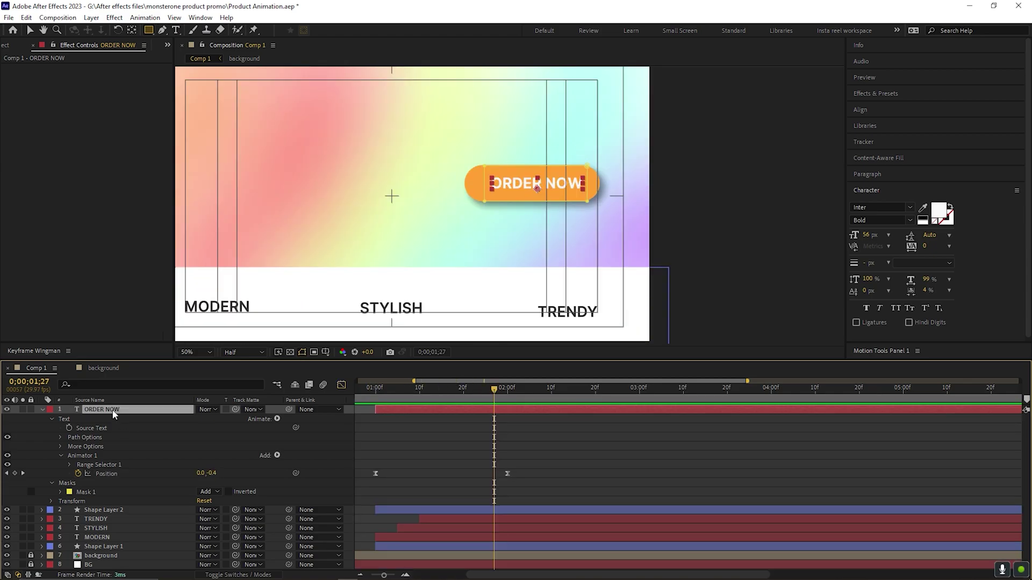
key(f)
click(82, 426)
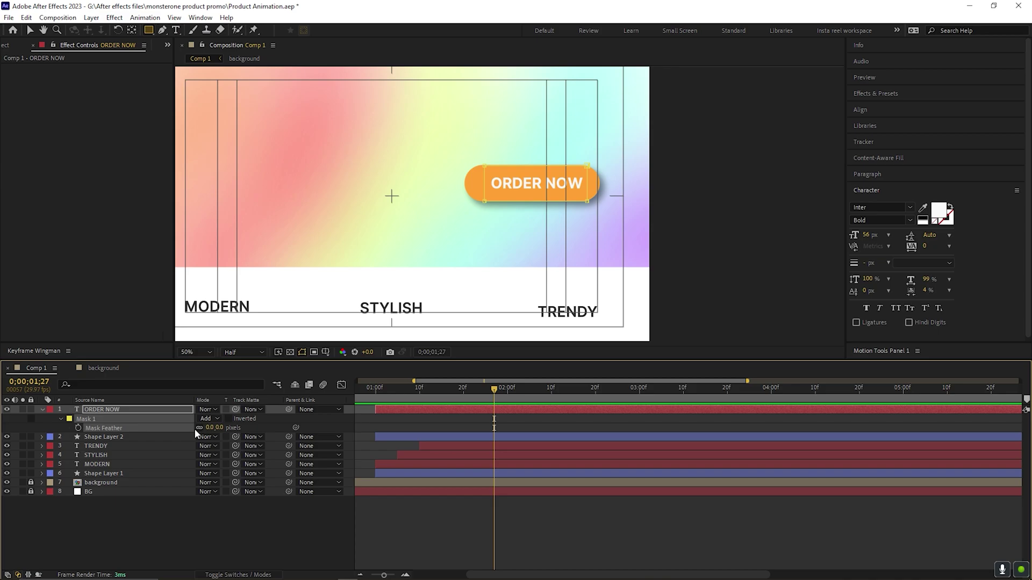
drag(222, 428, 228, 427)
drag(480, 400, 415, 409)
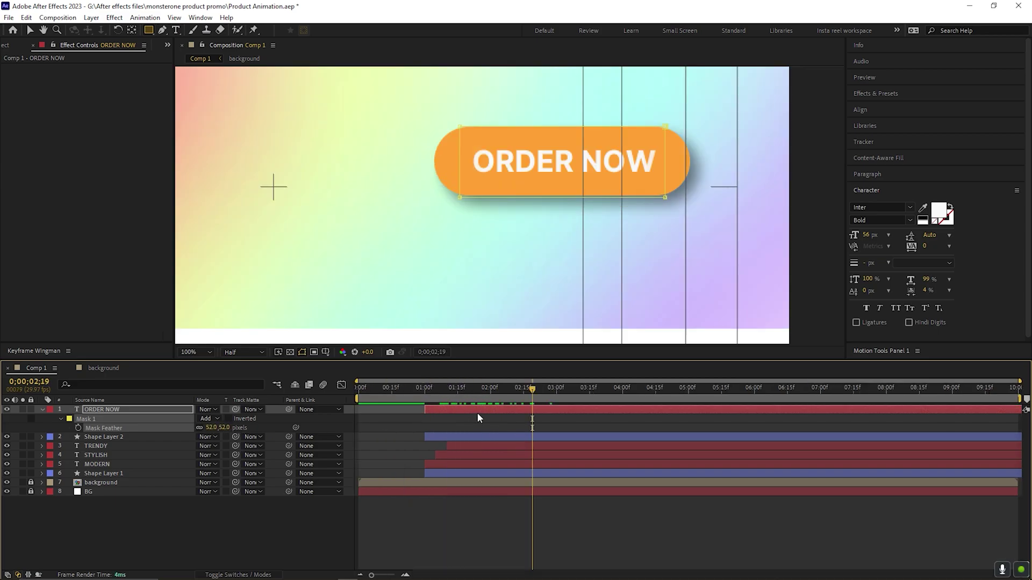
Shift the ORDER NOW layer to start at one second and preview the text reveal
drag(477, 410, 496, 409)
click(425, 396)
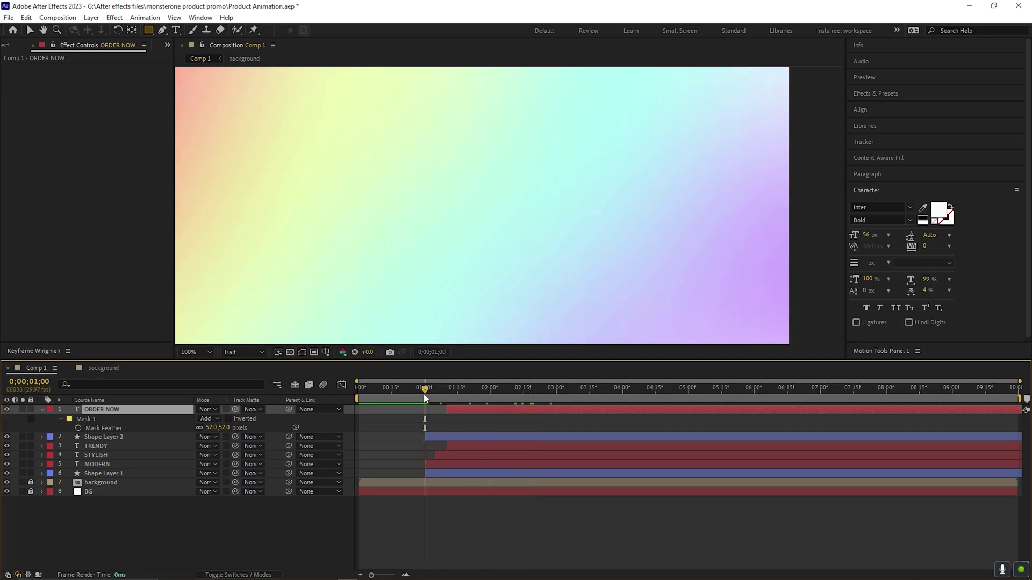
key(space)
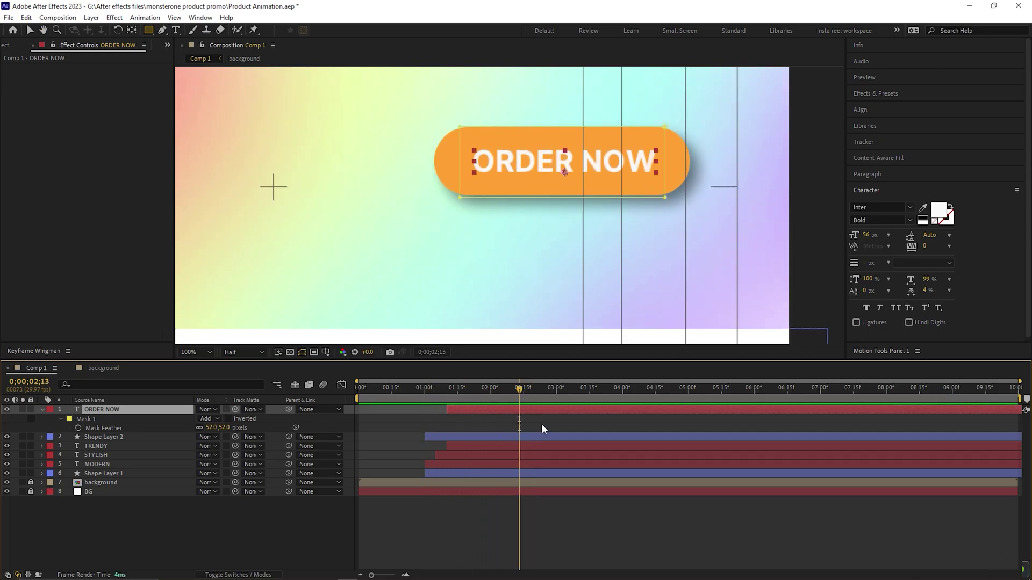
Draw an orange circle to the left of the ORDER NOW button
click(542, 504)
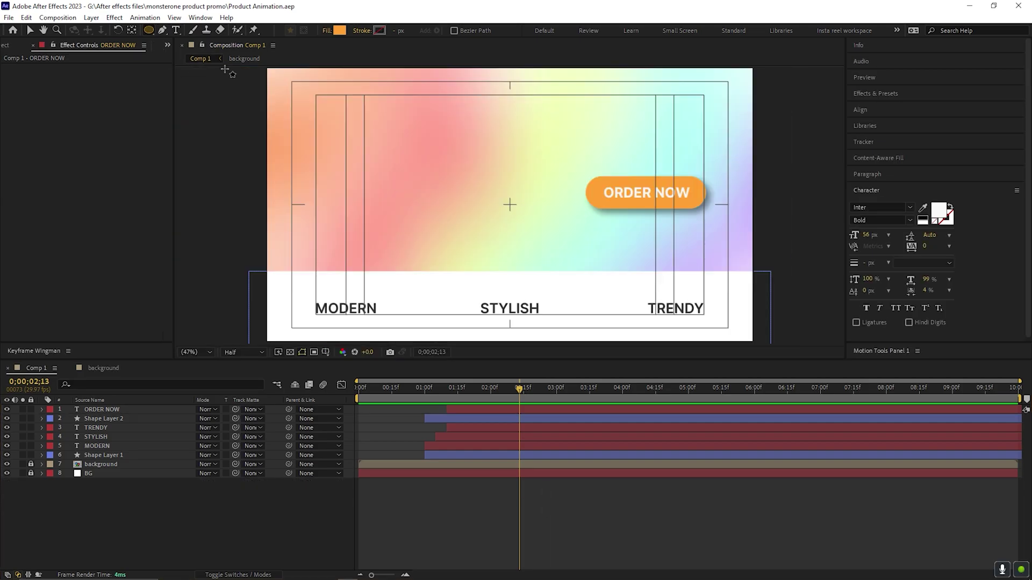
drag(355, 108, 542, 294)
key(v)
drag(504, 208, 510, 205)
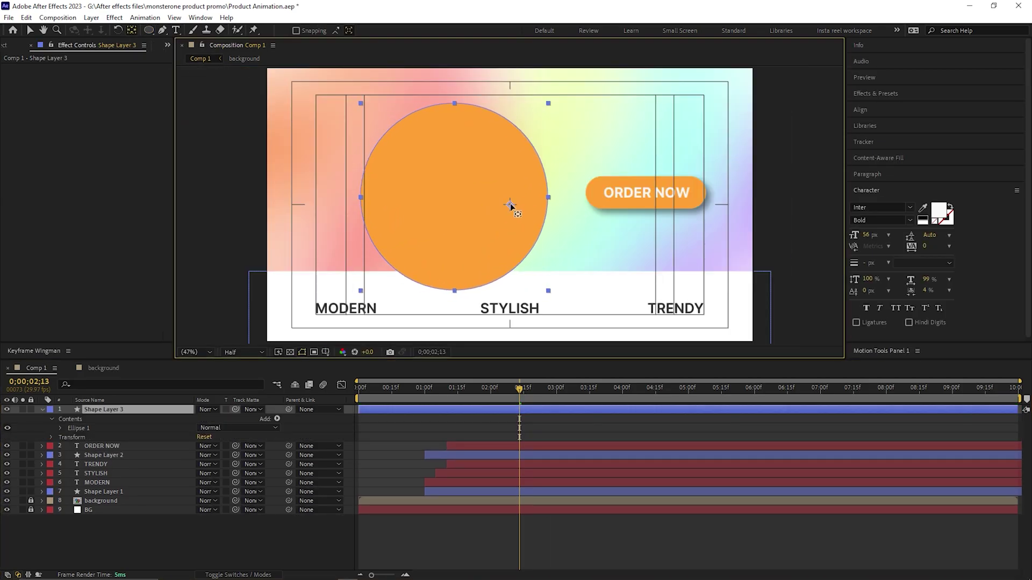
key(Return)
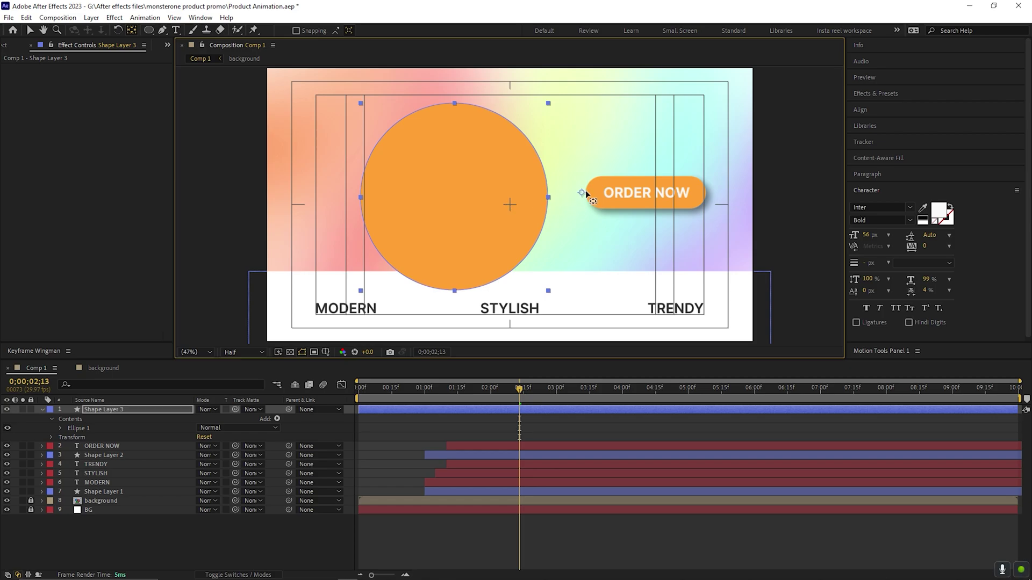
Keyframe the circle's Scale from 0% to 100%, delay it 10 frames, and Easy Ease it
key(s)
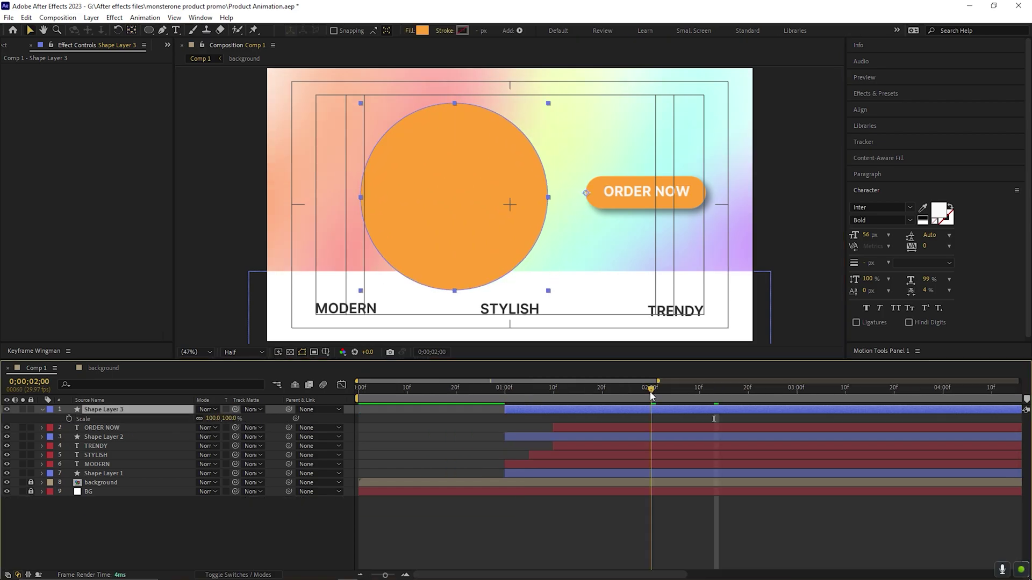
click(69, 418)
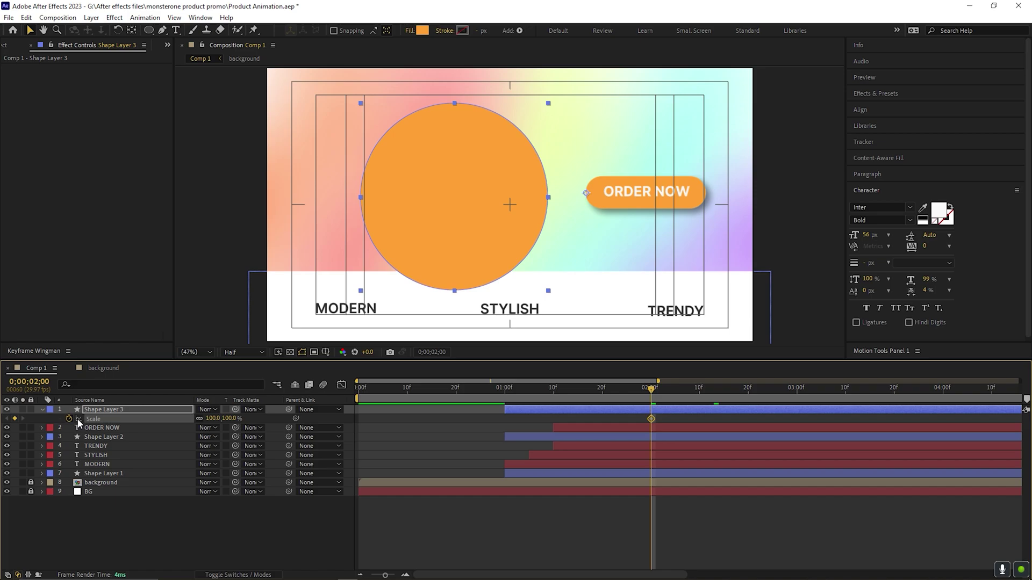
drag(552, 387, 505, 388)
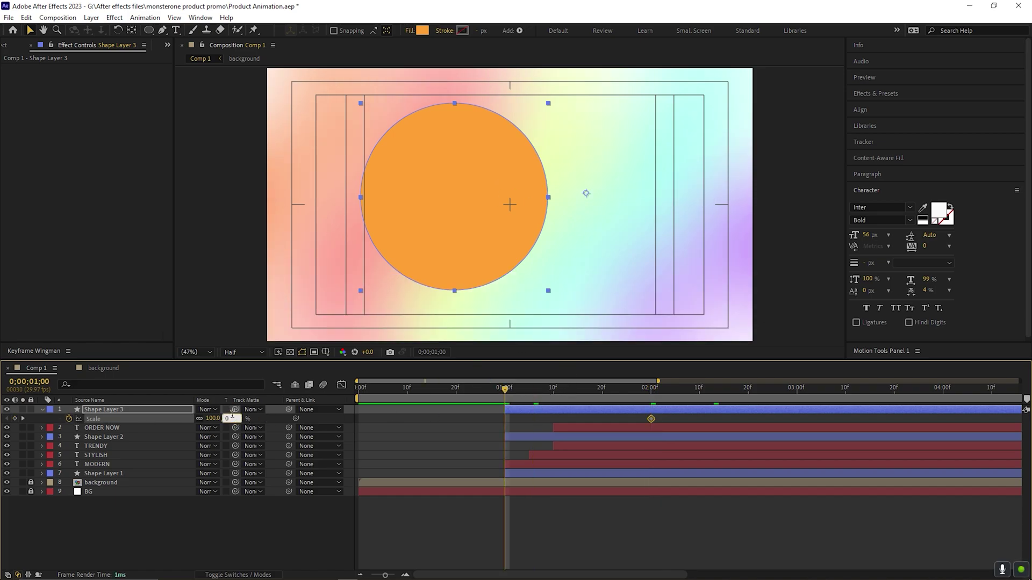
key(Return)
drag(508, 392, 646, 387)
drag(506, 418, 553, 419)
key(F9)
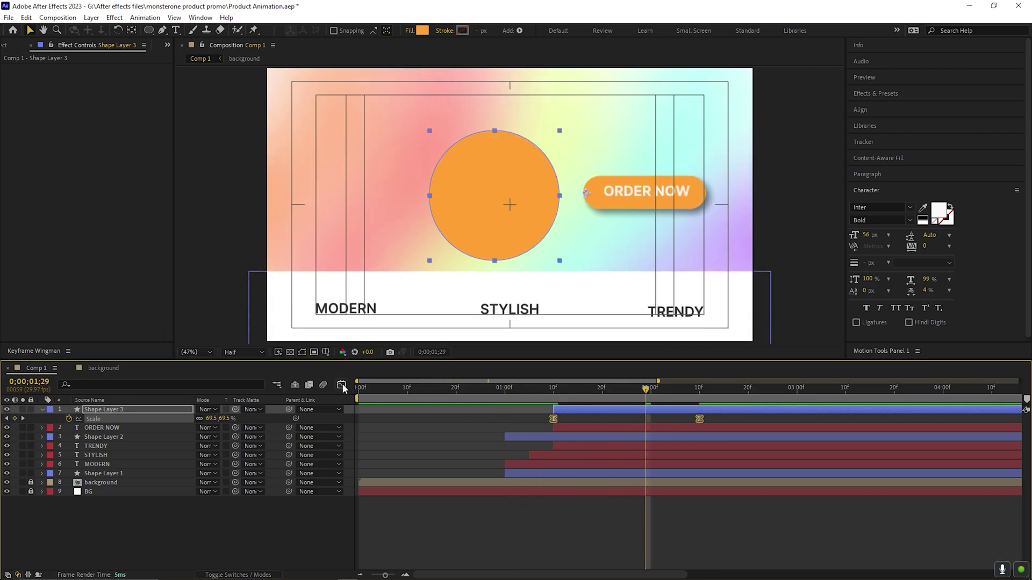
Sharpen the ease into the final scale keyframe in the speed graph and preview the pop-in
click(341, 385)
drag(675, 545, 627, 543)
key(space)
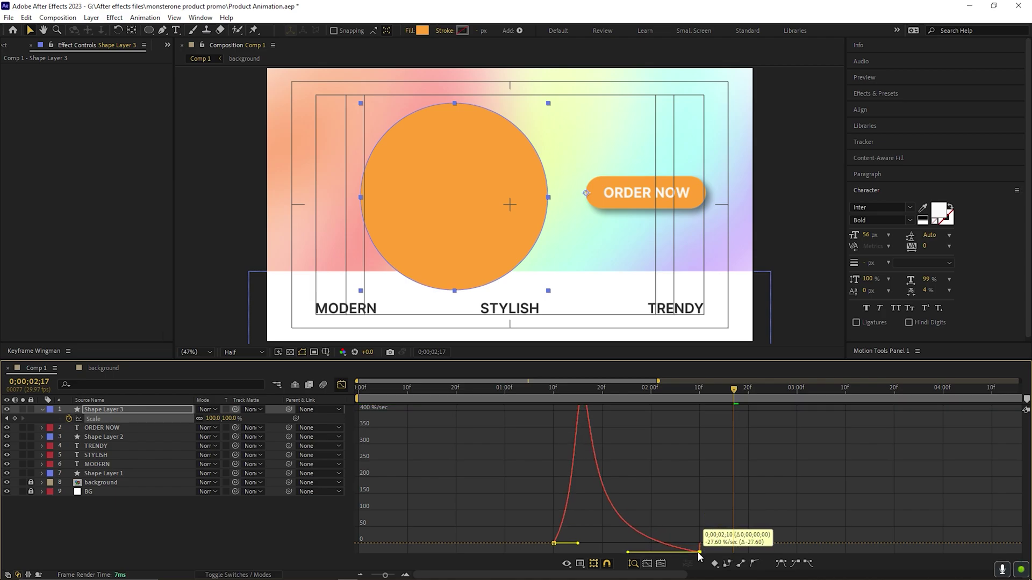
drag(698, 548, 699, 554)
click(587, 398)
click(566, 398)
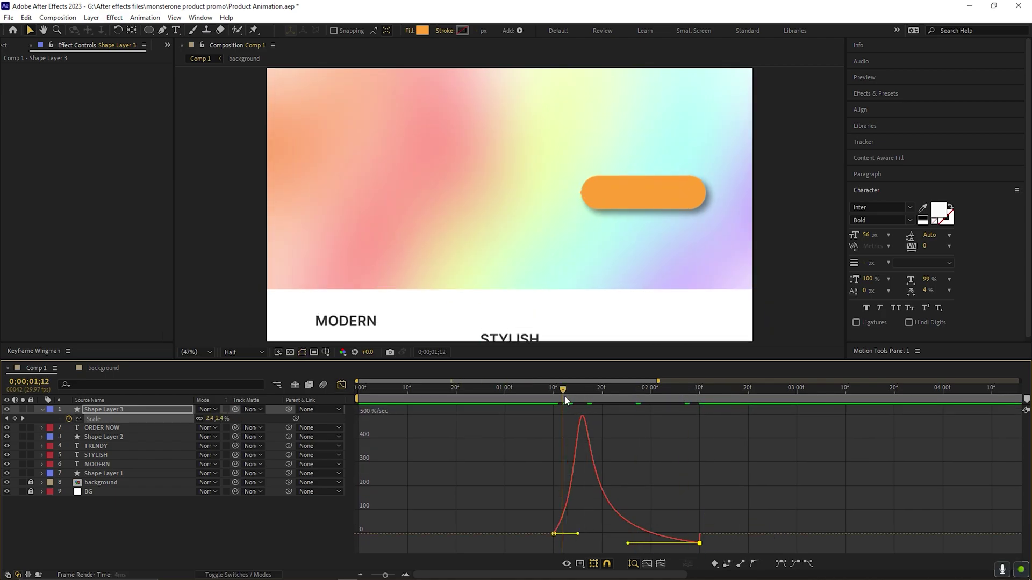
key(space)
Place Image.jpg from the Project panel into the comp and scale it down to about 20%
click(16, 45)
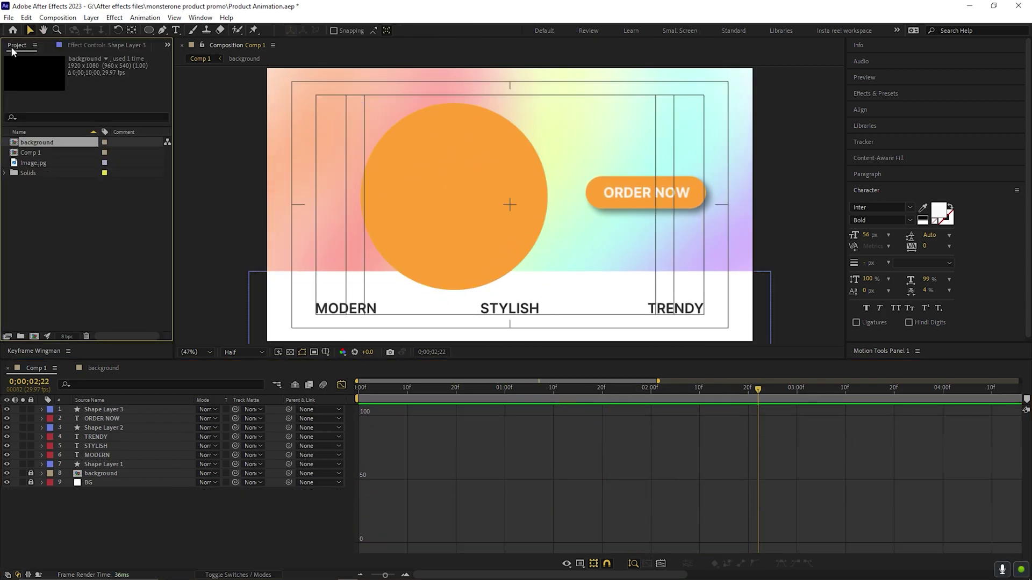
click(47, 154)
drag(37, 163, 452, 195)
scroll(453, 195, down, 5)
key(s)
drag(548, 260, 509, 232)
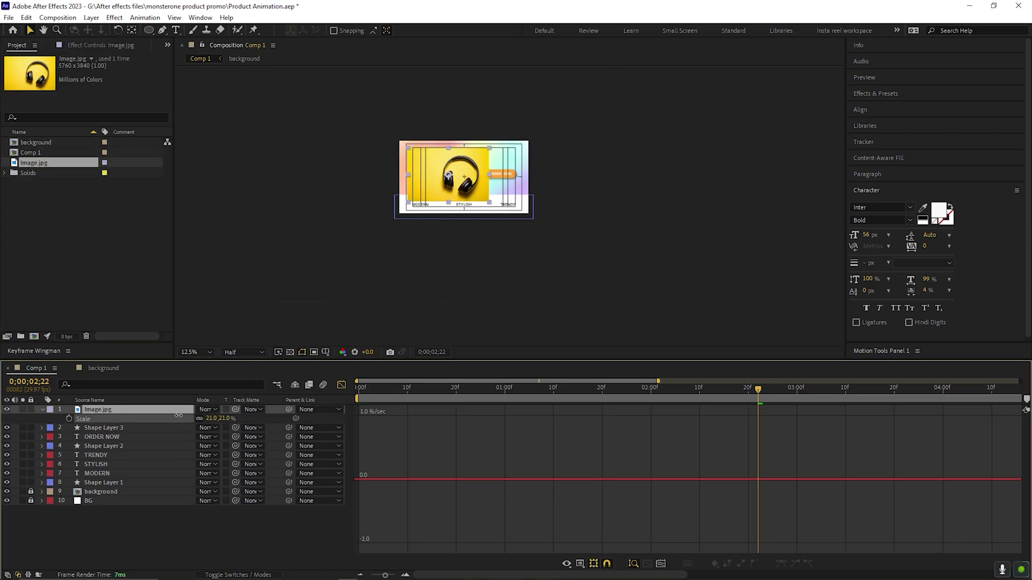
scroll(509, 233, up, 4)
drag(212, 418, 217, 419)
Mask the headphones photo with a circular ellipse mask and move it over the orange circle
click(148, 30)
scroll(421, 197, down, 2)
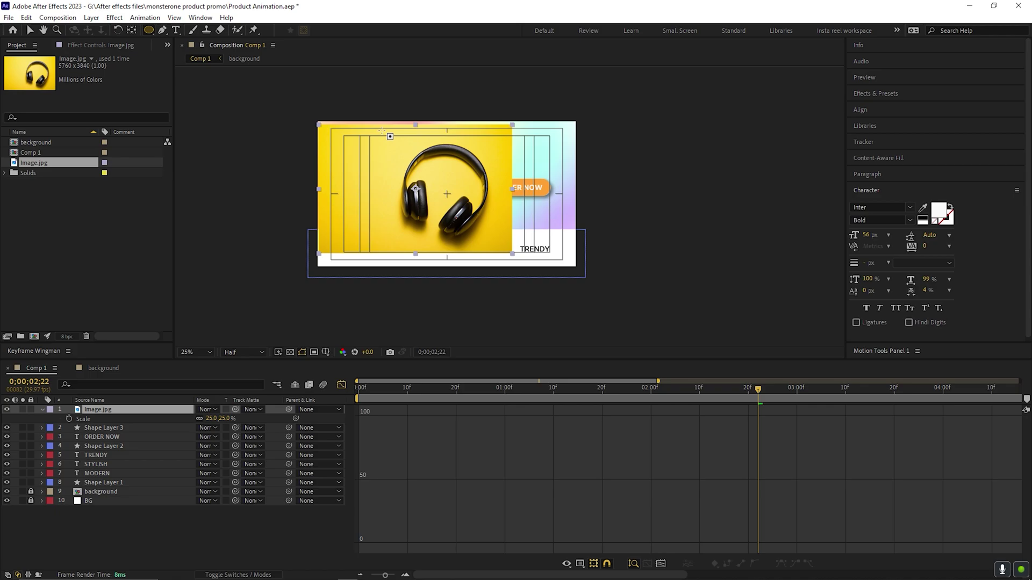
drag(381, 130, 481, 251)
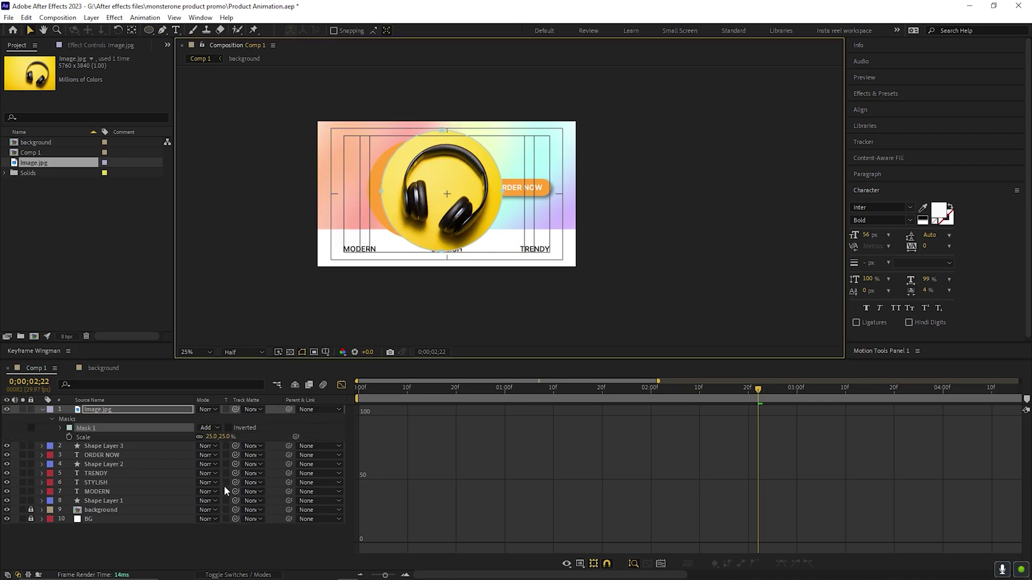
click(100, 411)
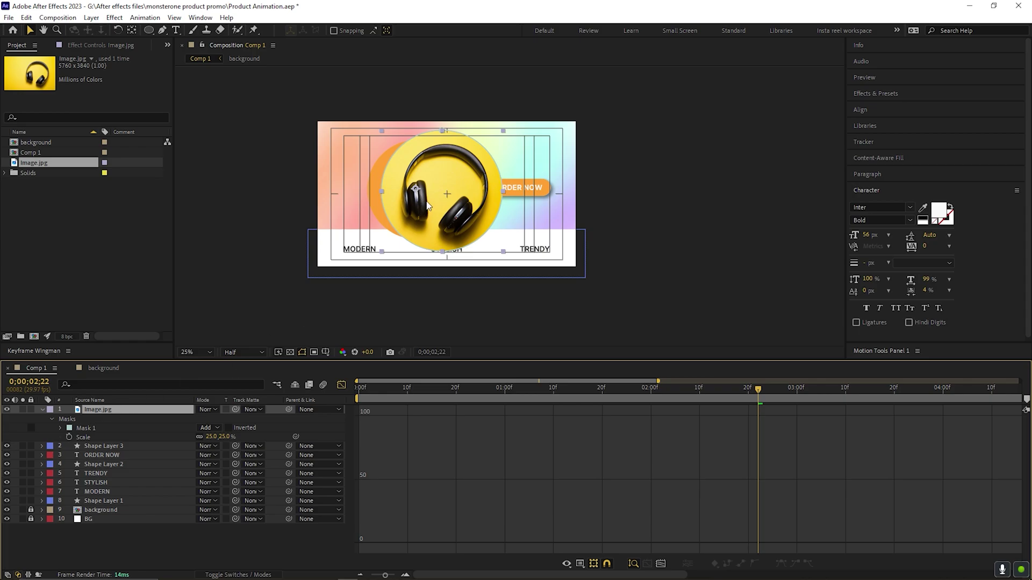
scroll(428, 206, up, 1)
click(472, 232)
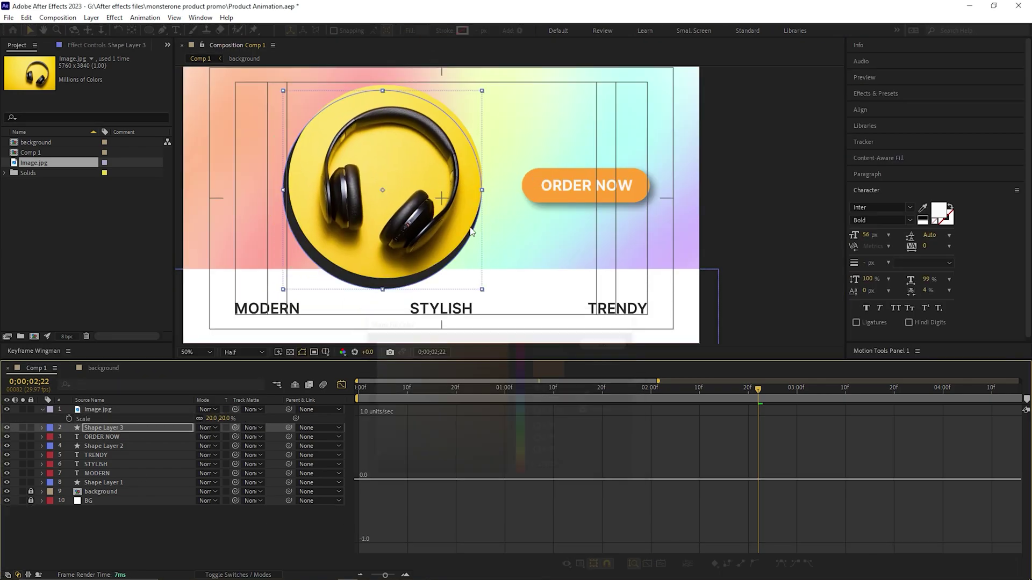
drag(471, 232, 461, 233)
key(shift+F3)
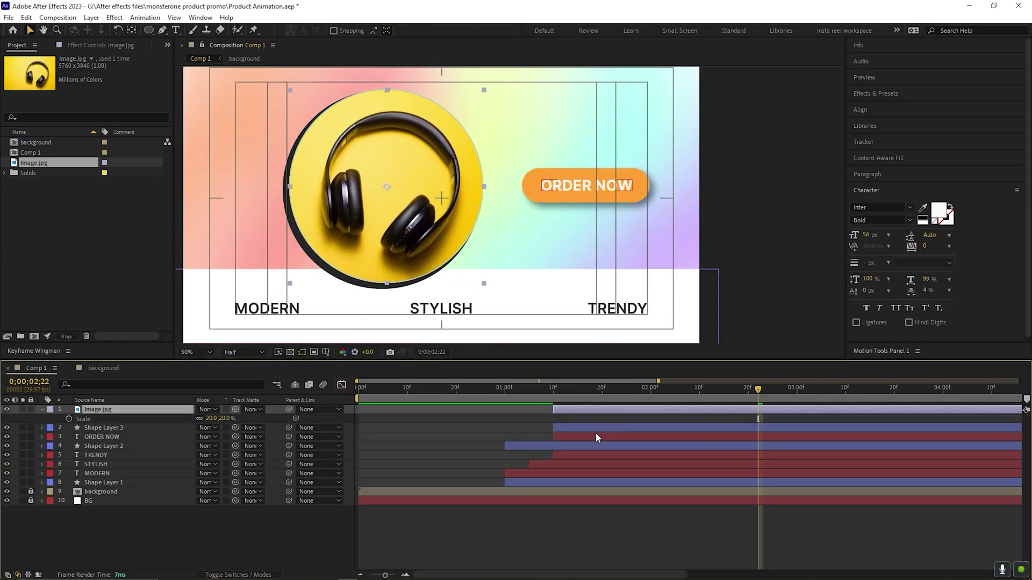
Reposition the image's anchor point and add Scale keyframes at 1;10 and 2;10
click(133, 30)
drag(387, 186, 484, 192)
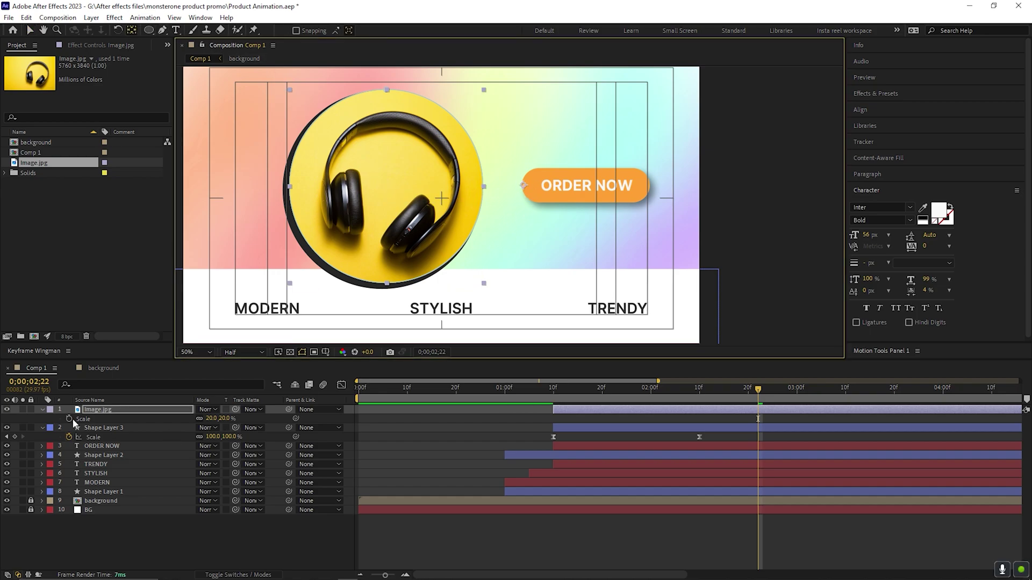
key(j)
key(alt+shift+s)
key(j)
key(space)
Easy Ease the image's Scale keyframes and lengthen the ease into the final one
drag(711, 418, 531, 417)
key(F9)
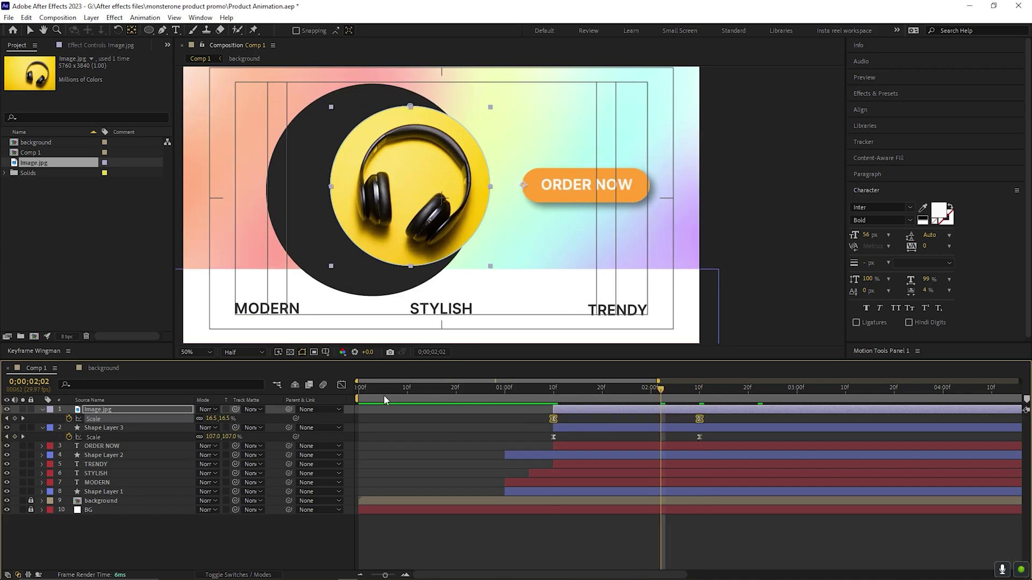
key(shift+F3)
drag(684, 548, 634, 544)
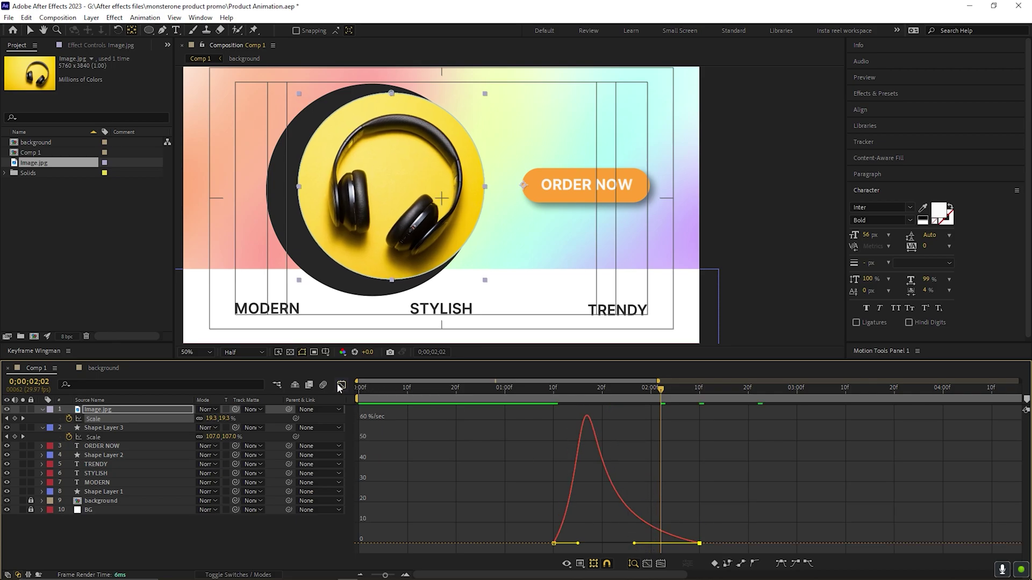
Keyframe Rotation on the image and orange circle: 0° at 2;10, tilted at 1;10
click(341, 385)
ctrl+click(590, 429)
key(r)
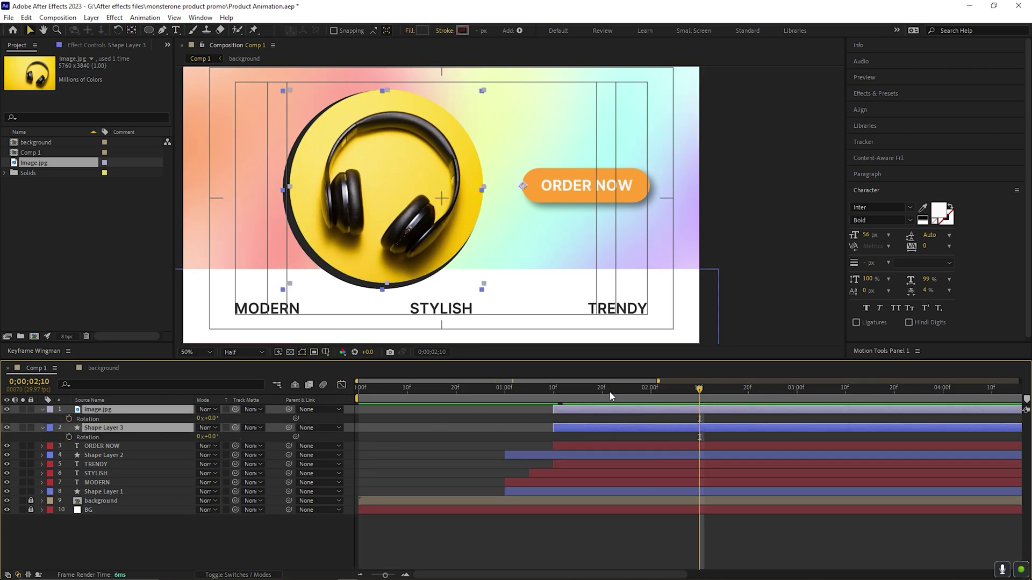
click(68, 418)
click(553, 388)
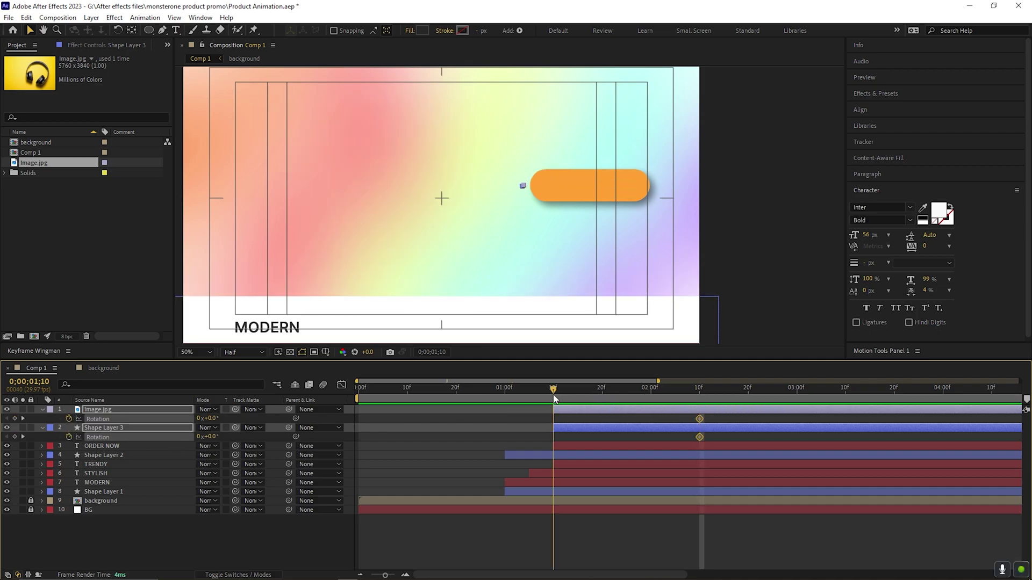
drag(214, 422, 218, 419)
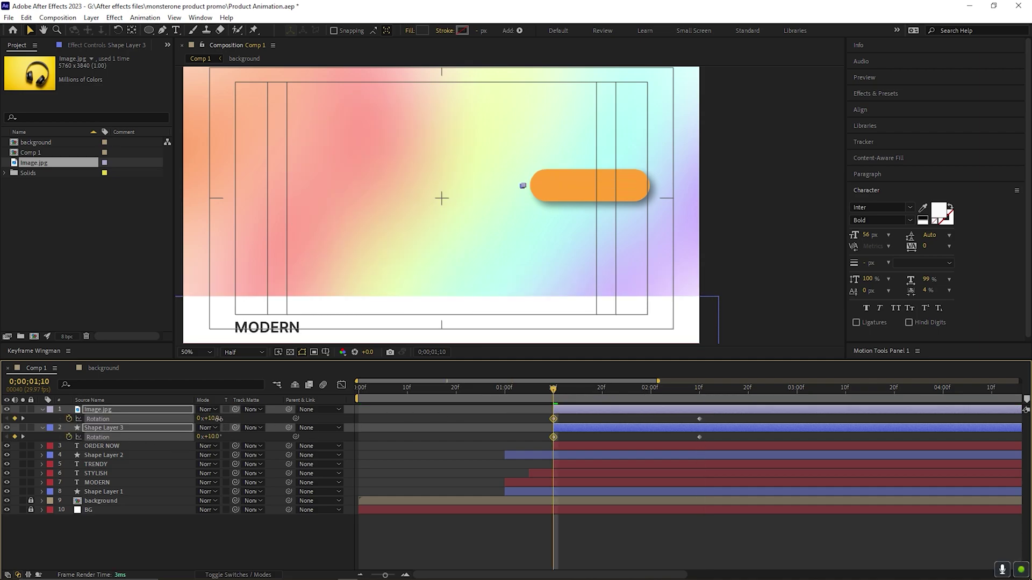
key(space)
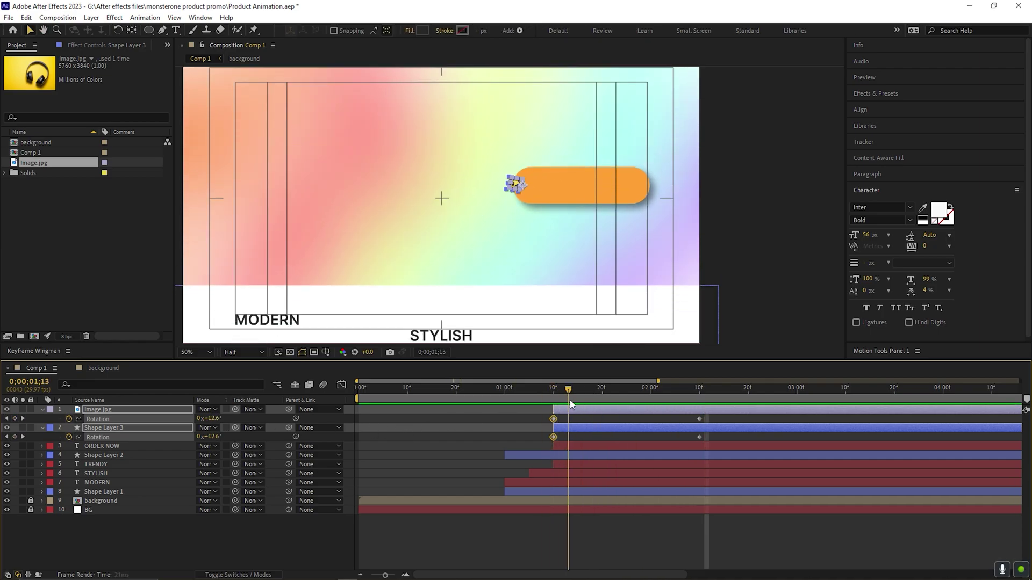
key(comma)
Easy Ease all four rotation keyframes and replay the headphones animation from 1;08
drag(721, 424, 517, 434)
key(F9)
click(545, 397)
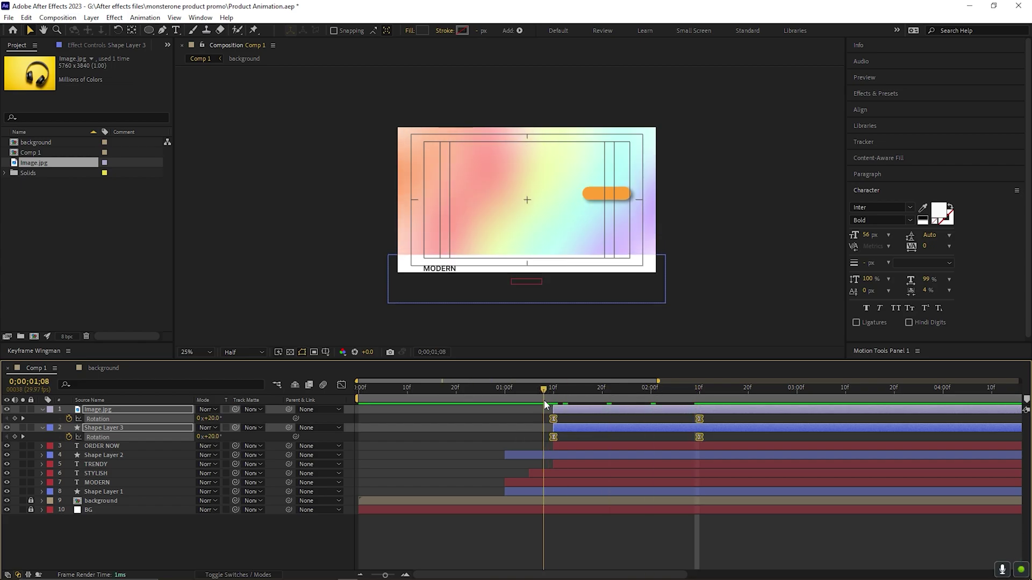
key(space)
key(space)
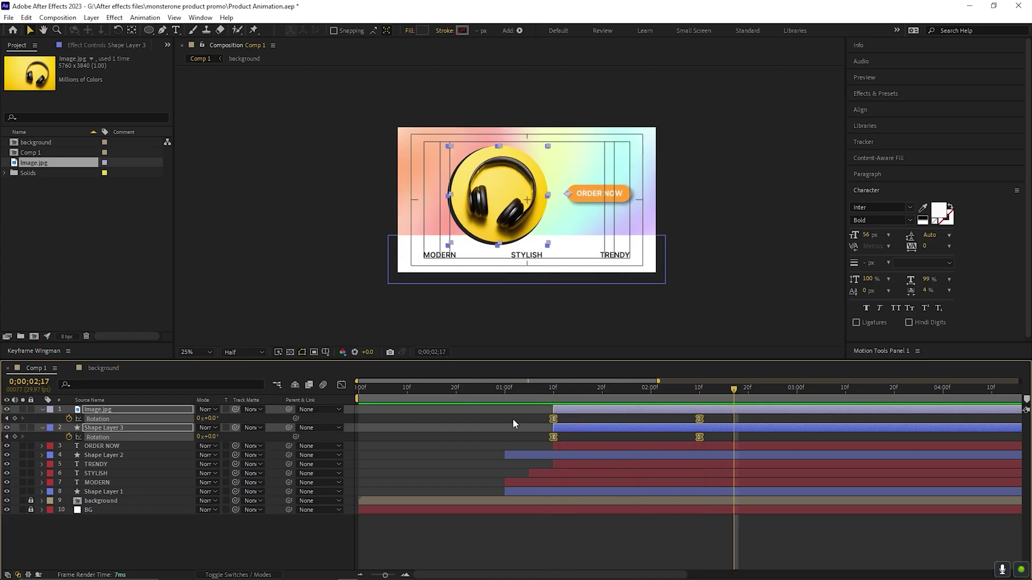
drag(618, 398, 699, 402)
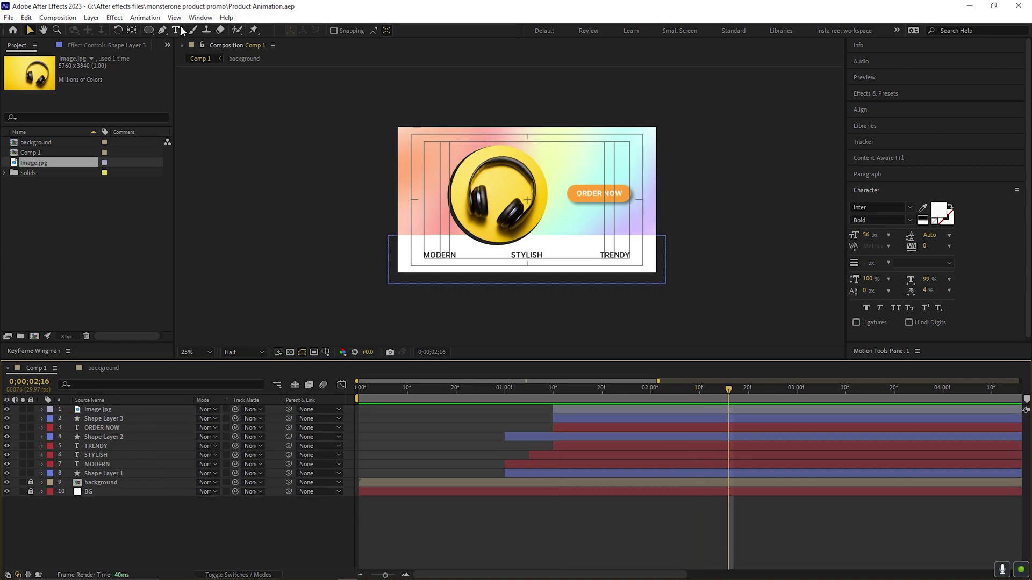
Create a SALE text layer above the button and enlarge its font
key(ctrl+t)
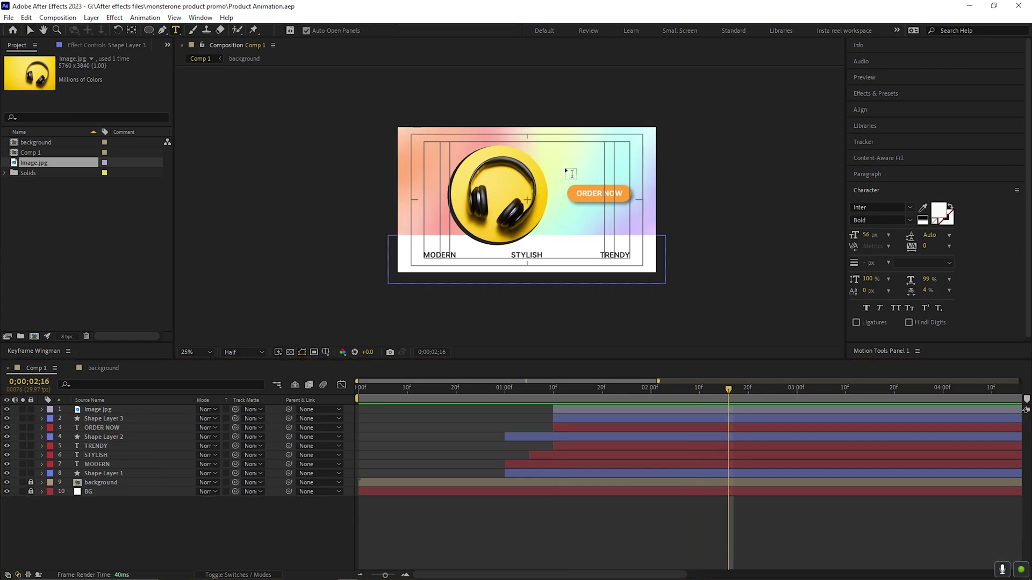
click(566, 157)
key(Escape)
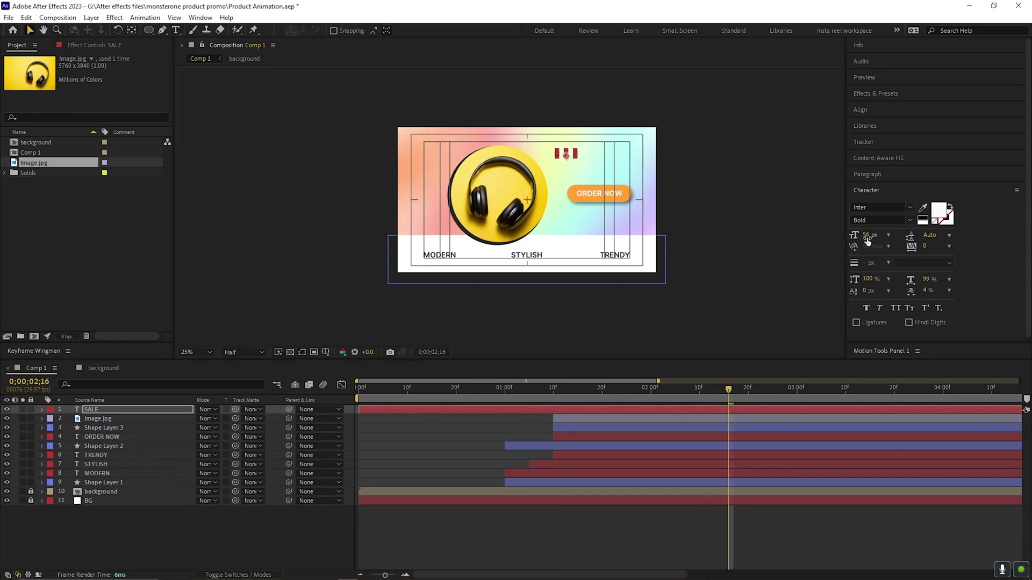
drag(867, 236, 957, 231)
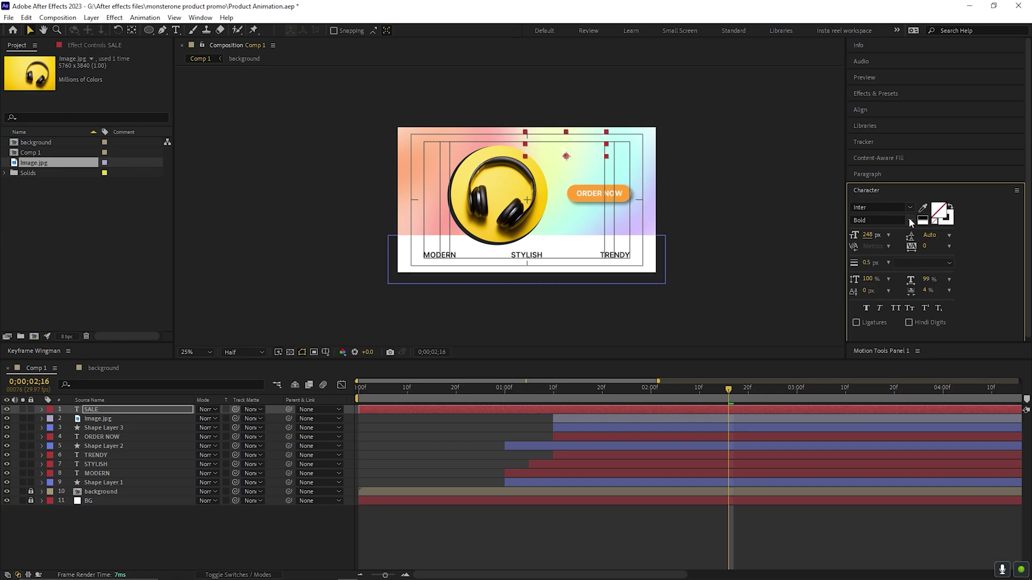
Give SALE an outline colour with 1 px stroke, size it to 282 px, and move it upper right
click(948, 225)
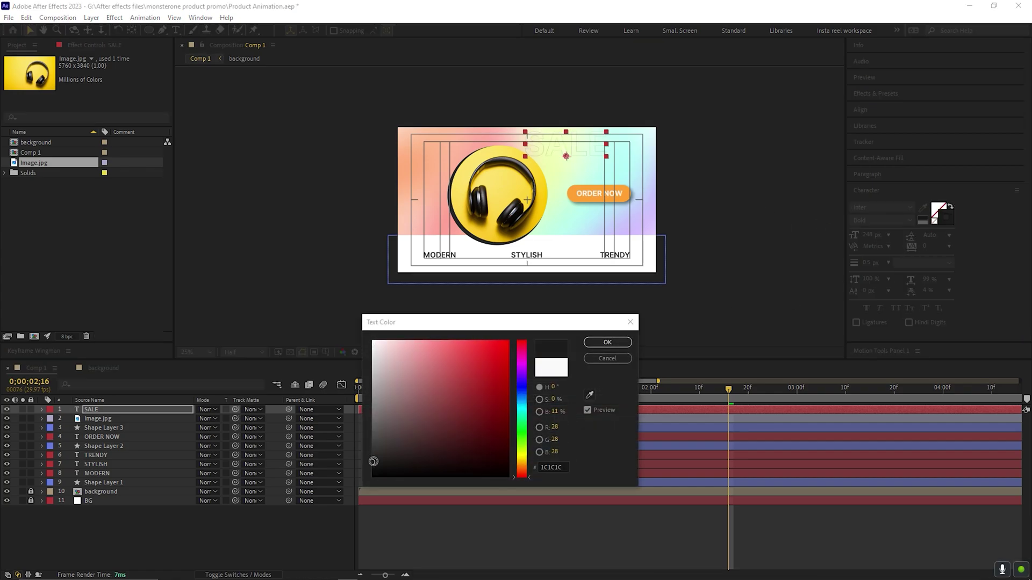
click(606, 341)
scroll(615, 185, up, 2)
click(888, 263)
click(898, 306)
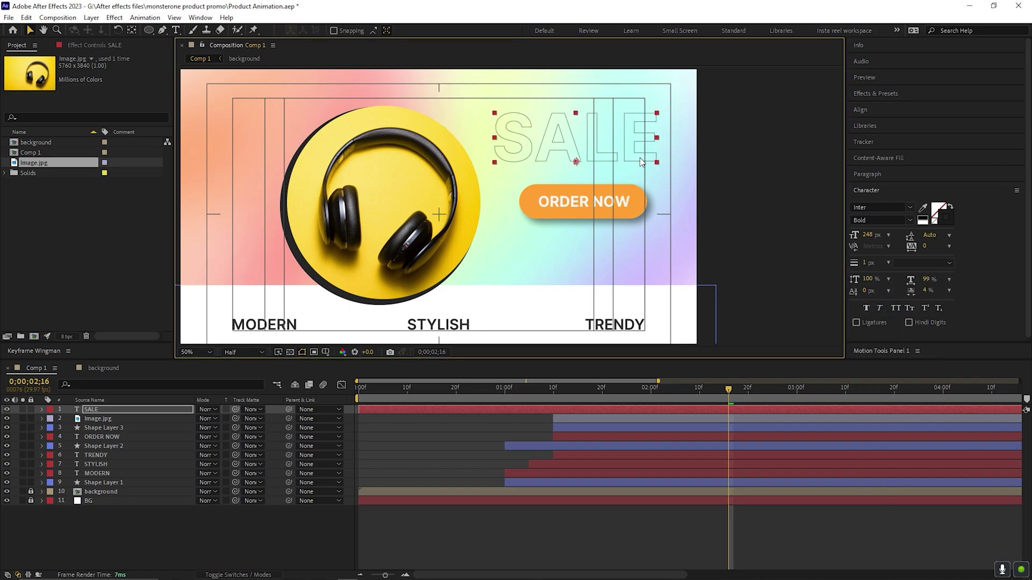
drag(867, 235, 887, 235)
mouse_move(597, 118)
mouse_down()
mouse_move(663, 164)
mouse_move(652, 165)
mouse_up()
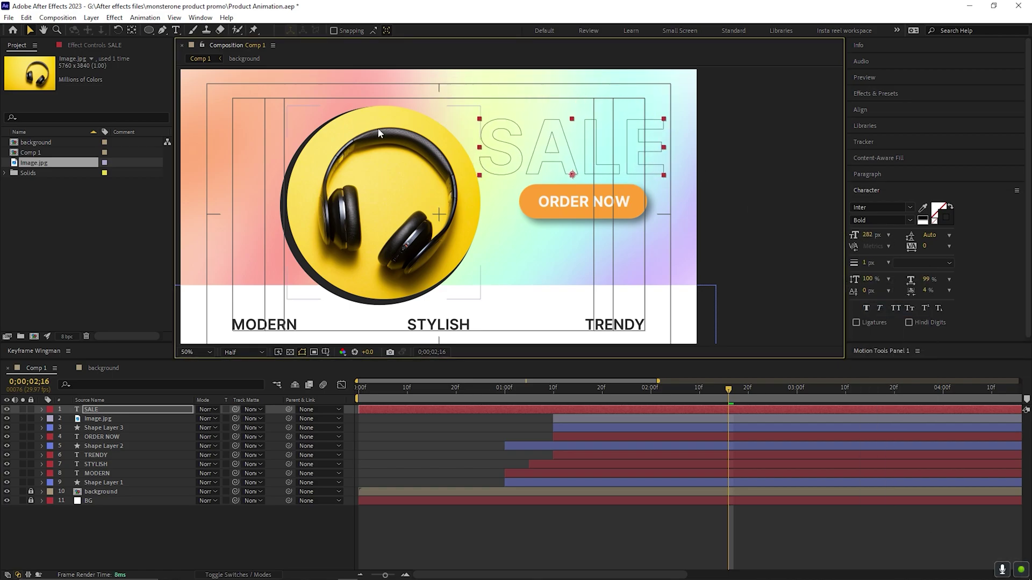
Pre-compose the SALE layer into a new precomp named 'Sale text'
right_click(89, 411)
click(128, 341)
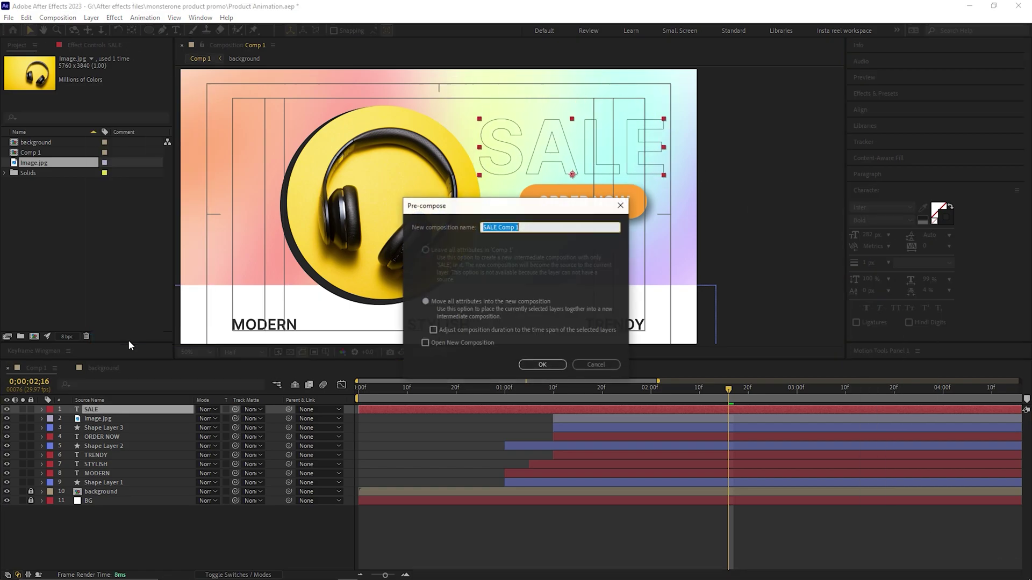
text(Sale text)
key(Return)
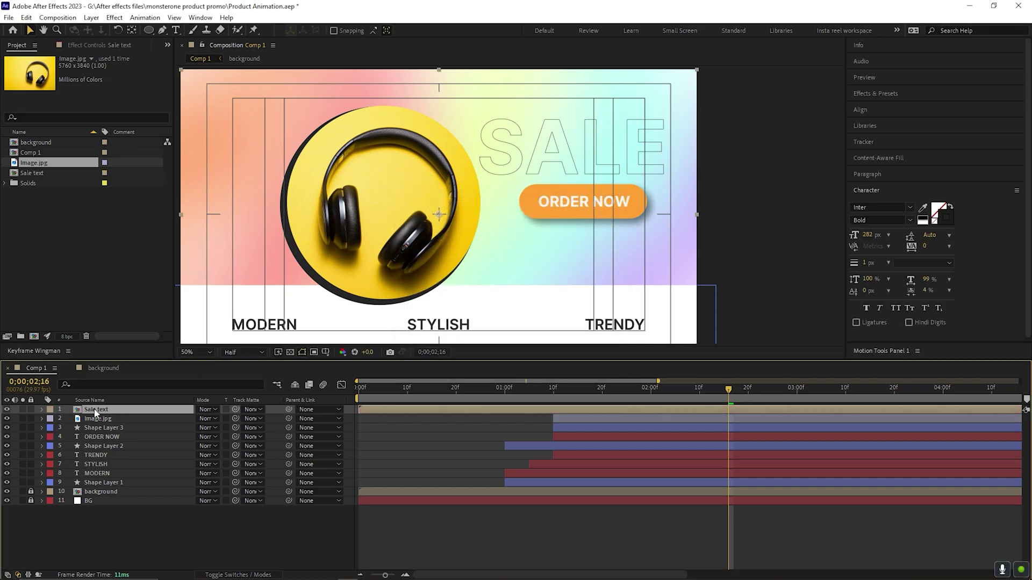
Inside Sale text, crop the comp to a region of interest tightly around SALE
double_click(93, 412)
click(618, 151)
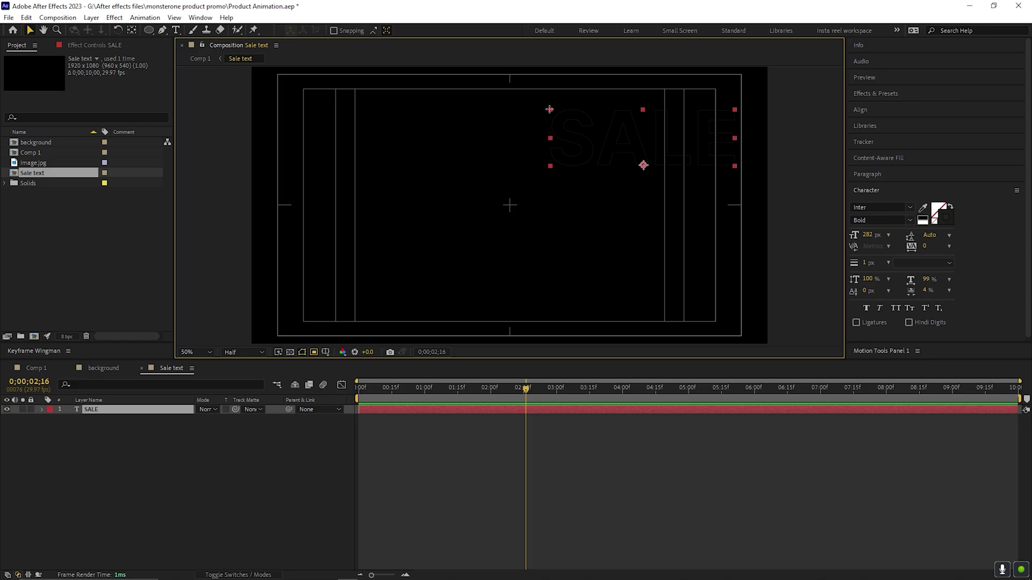
drag(549, 109, 736, 168)
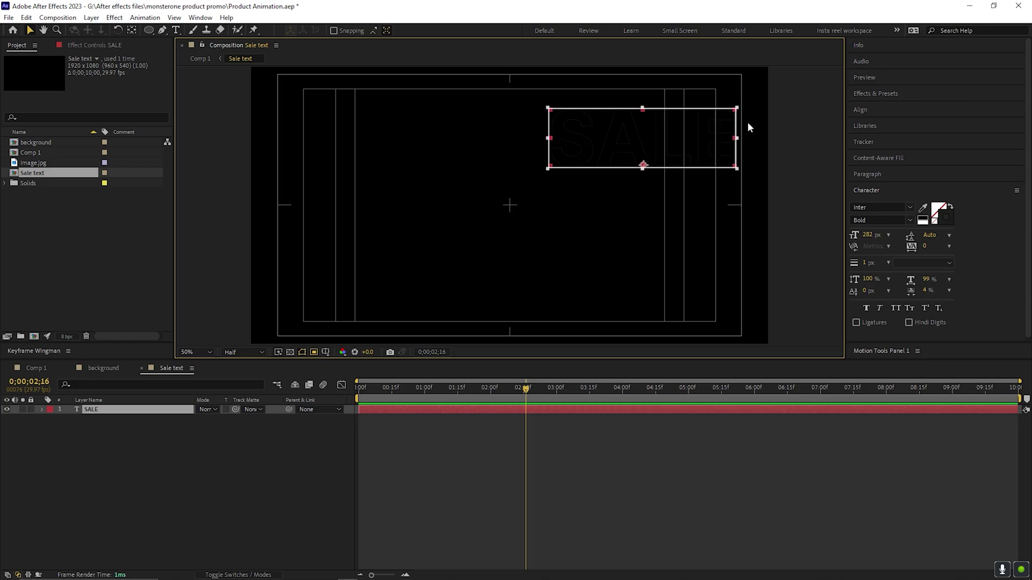
click(53, 17)
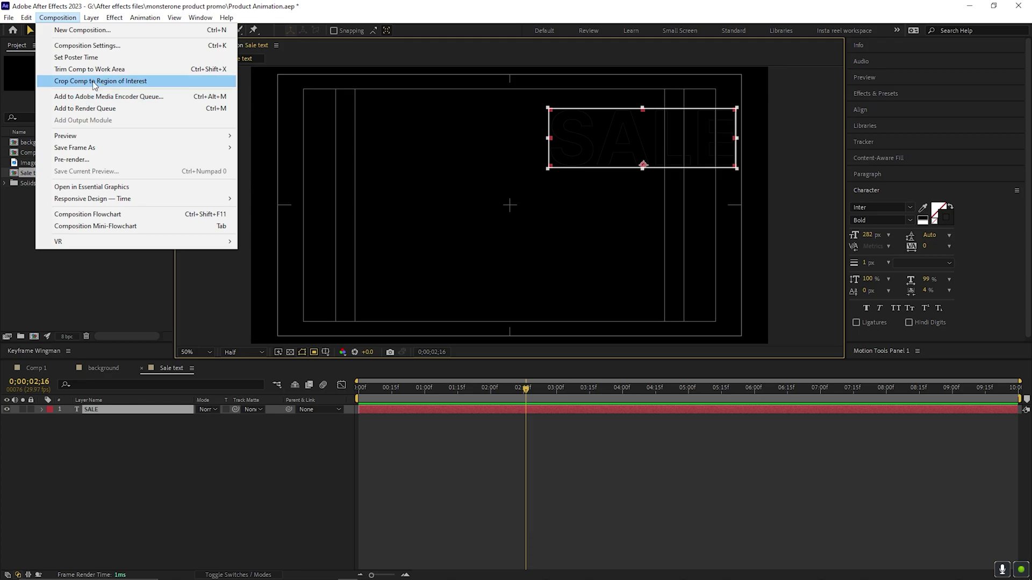
click(134, 82)
key(slash)
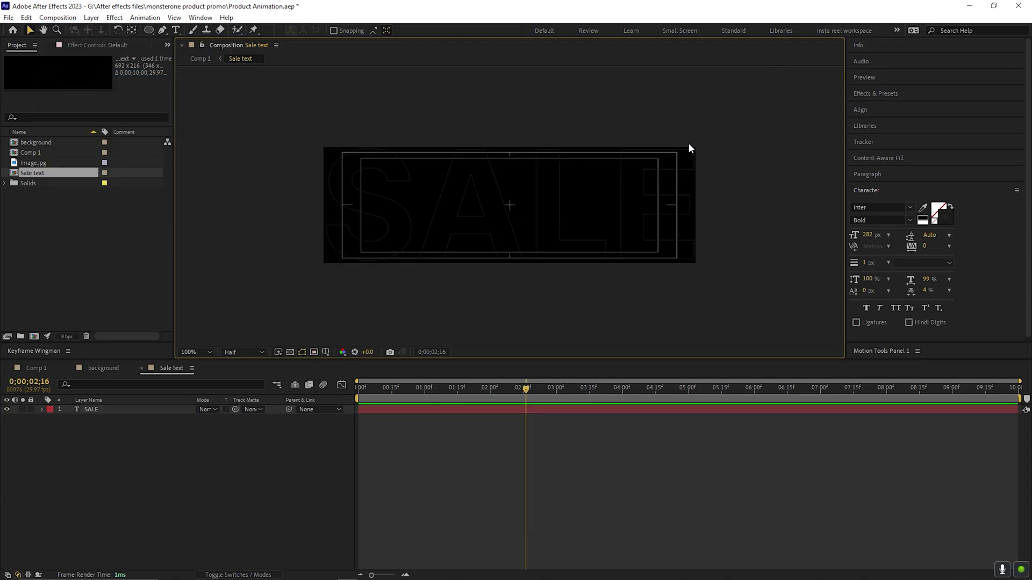
Back in Comp 1, move the Sale text layer to the banner's upper right
click(35, 368)
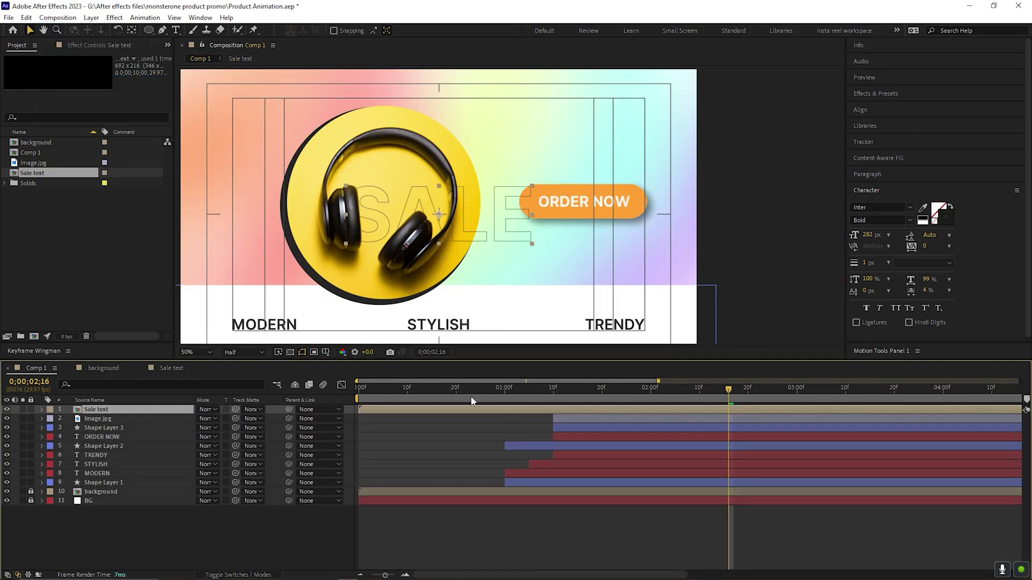
drag(488, 233, 631, 154)
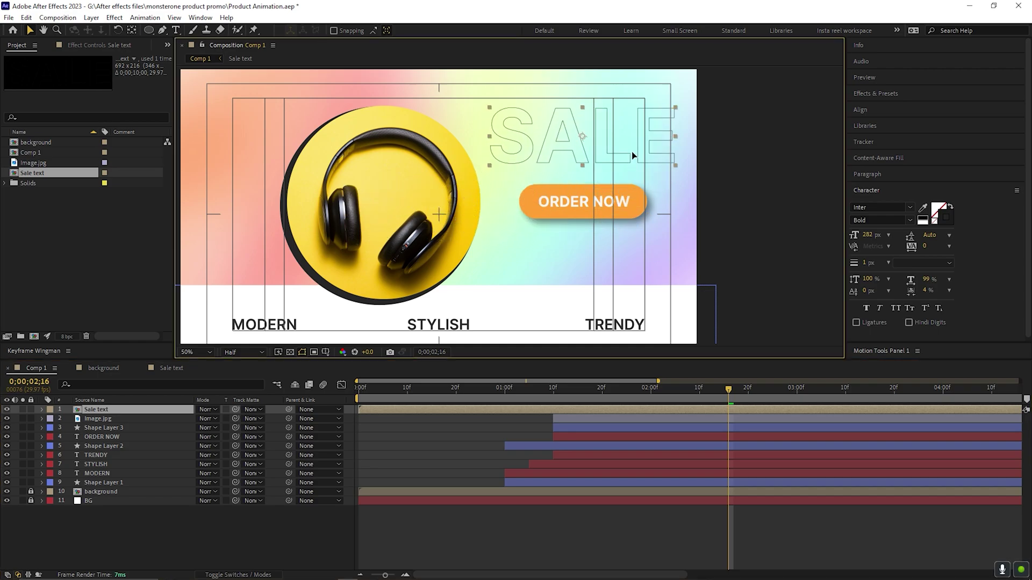
click(97, 410)
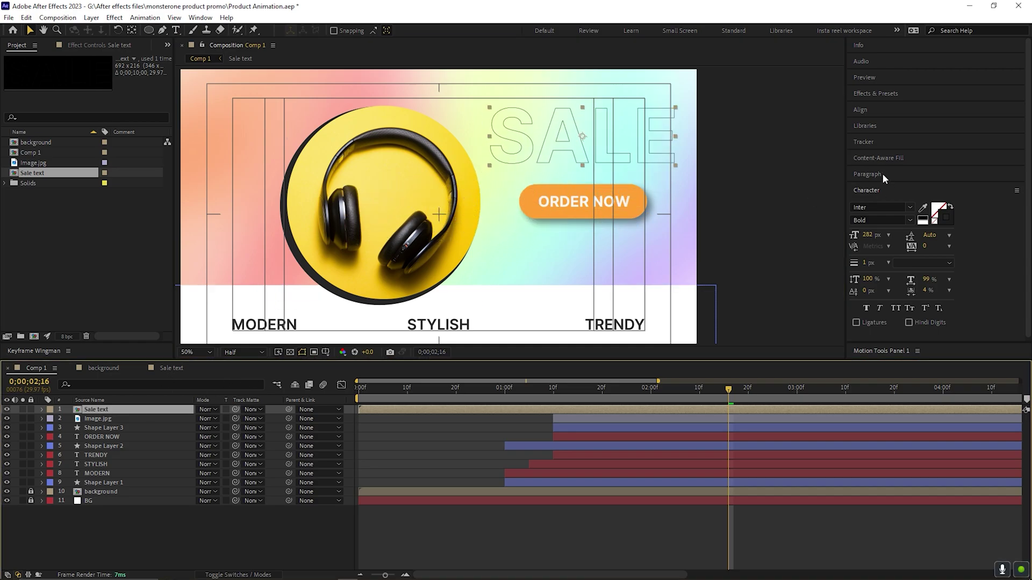
Apply Motion Tile to Sale text and animate Output Height up to 760
click(876, 94)
text(motion)
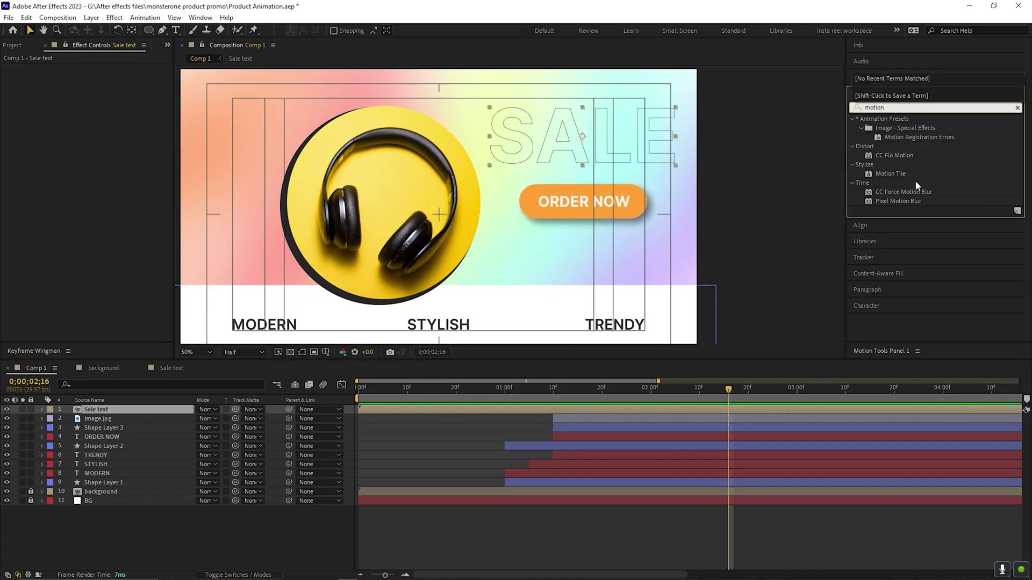
drag(895, 174, 247, 181)
drag(473, 386, 504, 387)
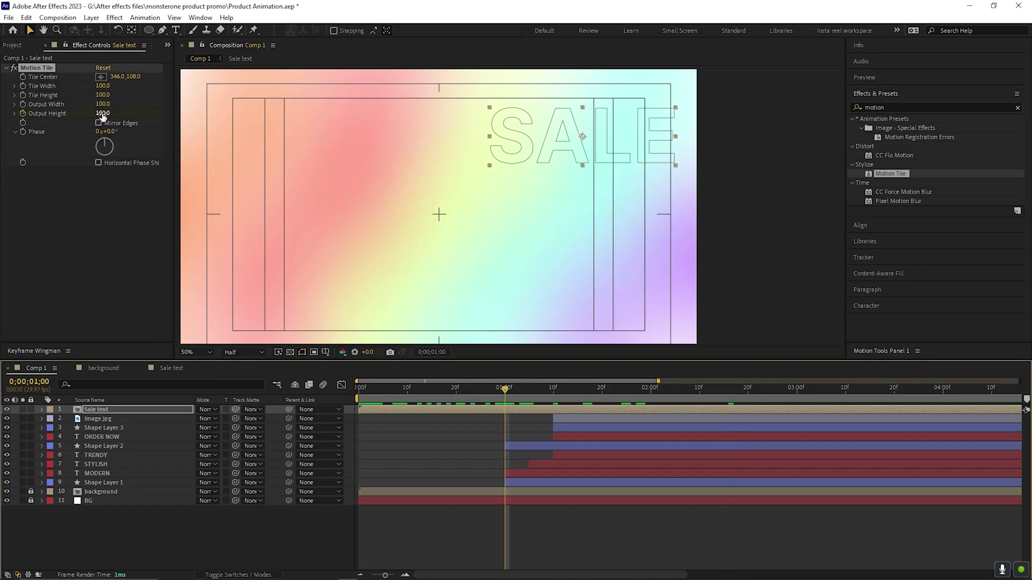
mouse_move(103, 116)
mouse_down()
mouse_move(144, 121)
mouse_move(98, 114)
mouse_up()
click(419, 381)
key(Home)
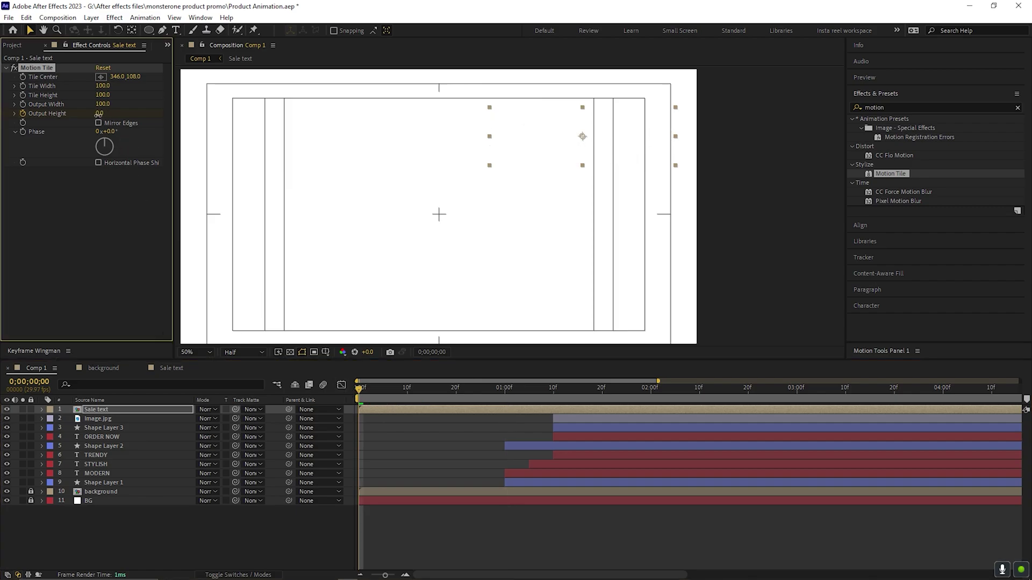
key(space)
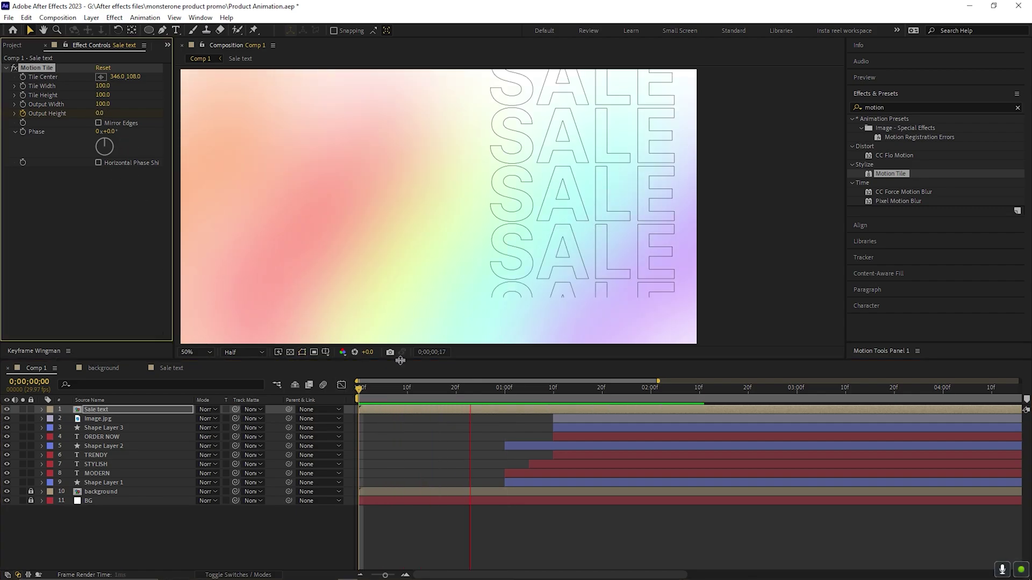
click(419, 393)
Keyframe Tile Center from the first frame to an offset at one second so SALE scrolls
click(505, 387)
drag(586, 141, 593, 224)
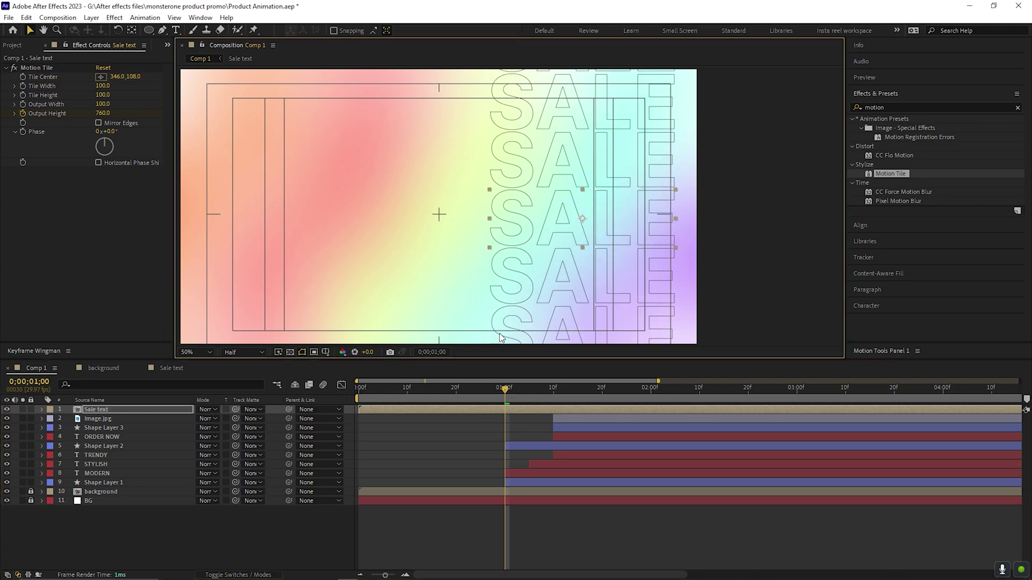
key(Home)
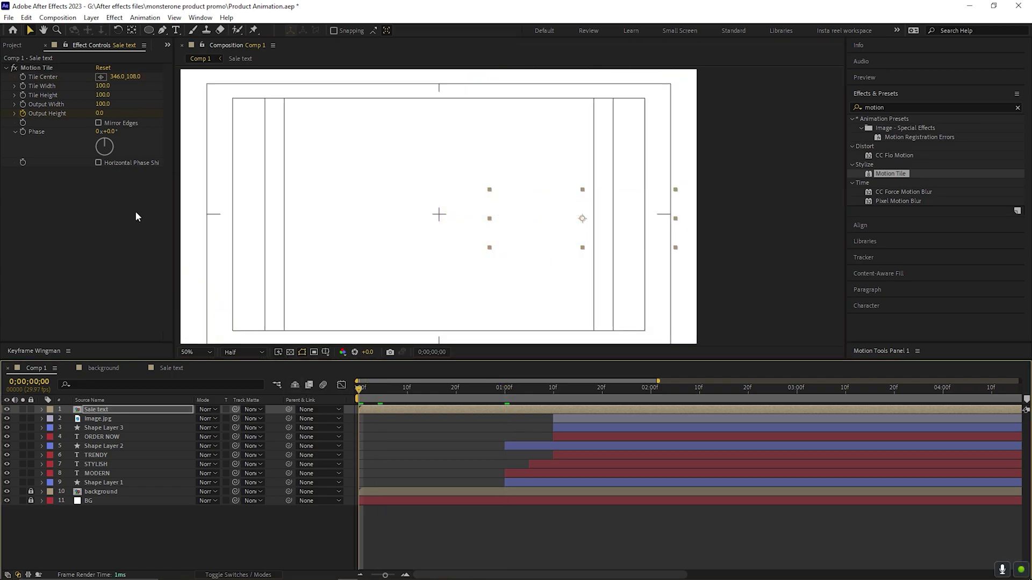
click(23, 78)
click(507, 396)
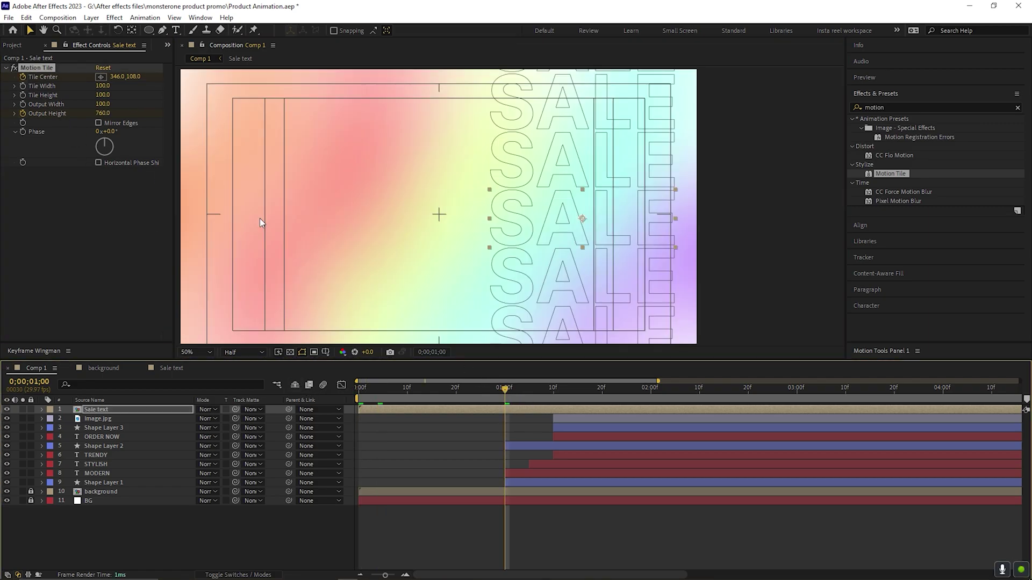
drag(132, 76, 84, 91)
key(space)
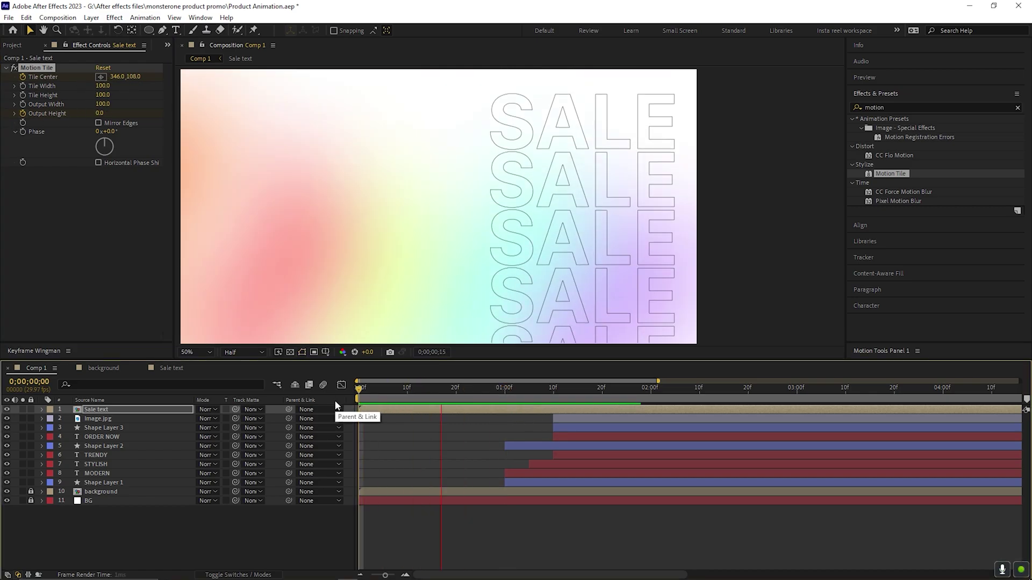
Move the last Tile Center keyframe later, end the work area at 5:00, and preview
key(u)
drag(504, 428, 996, 427)
key(minus)
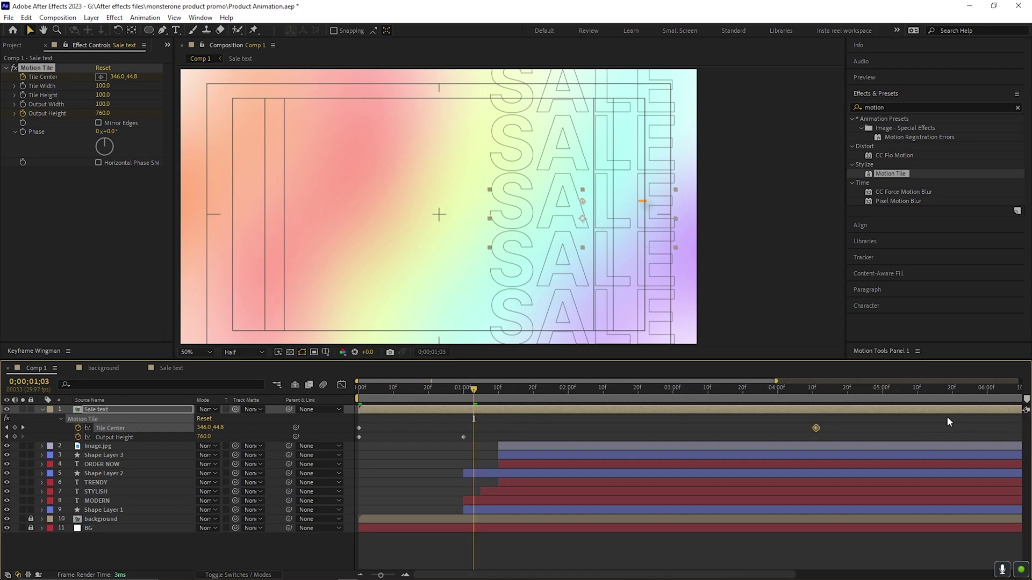
click(883, 391)
key(n)
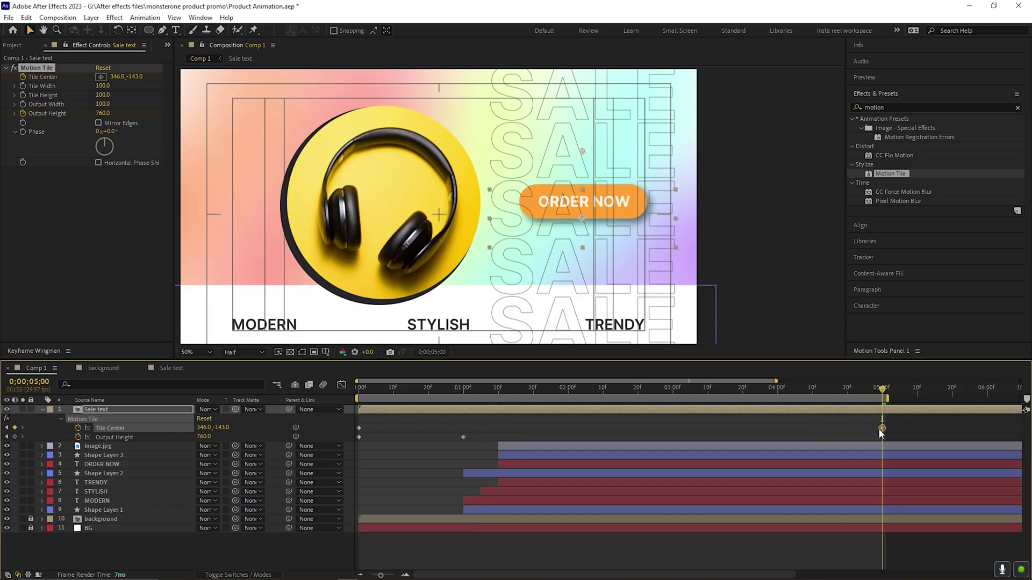
key(space)
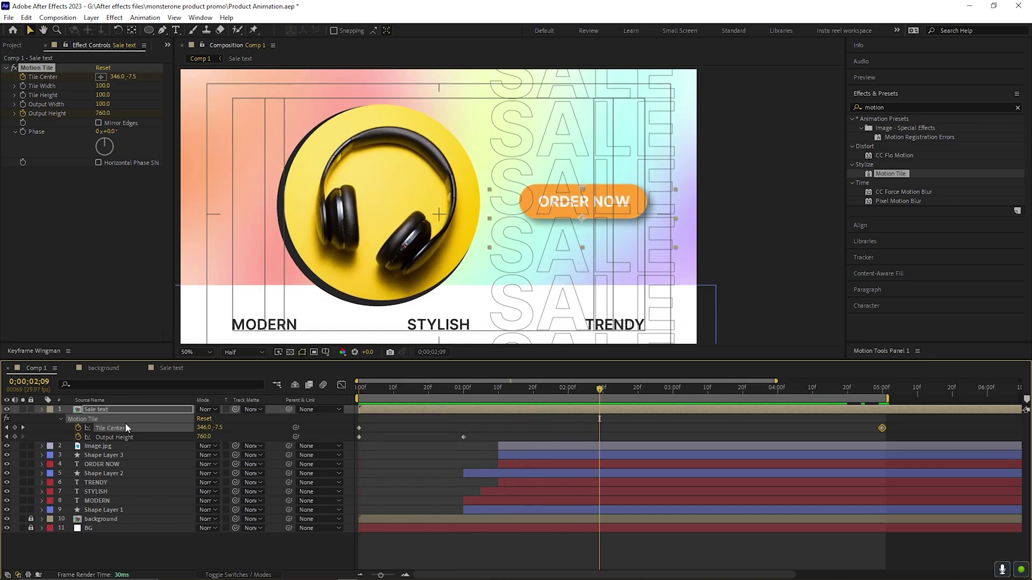
Move Sale text to just above the background layer, start it at 1:00, and play back
key(u)
drag(125, 409, 127, 483)
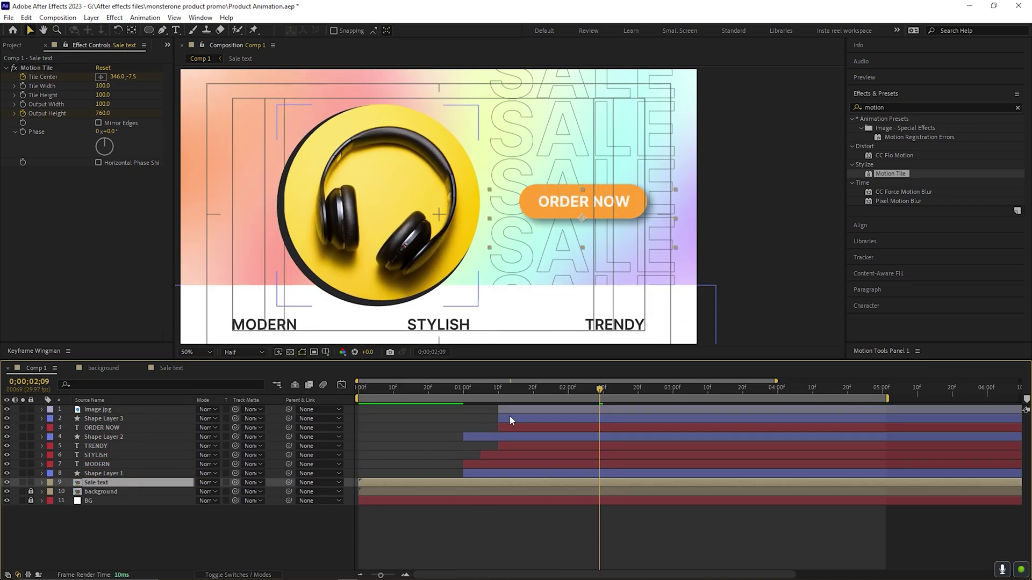
drag(452, 483, 540, 484)
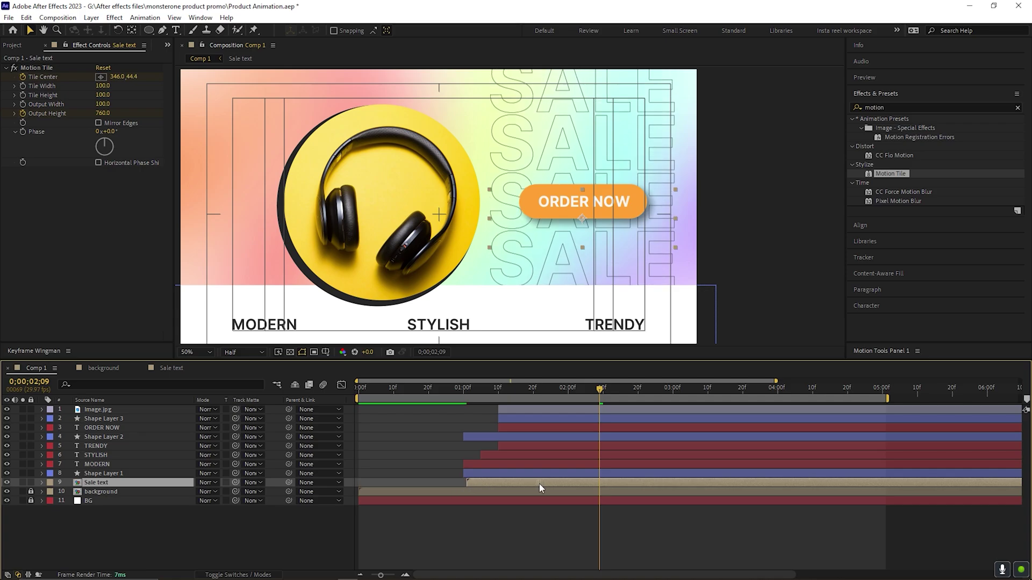
drag(398, 398, 390, 398)
key(space)
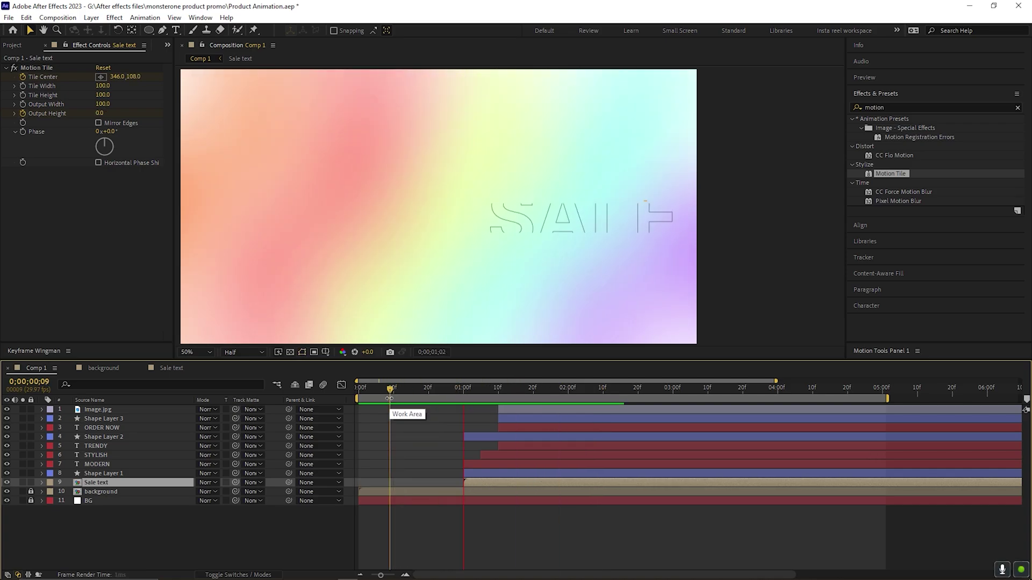